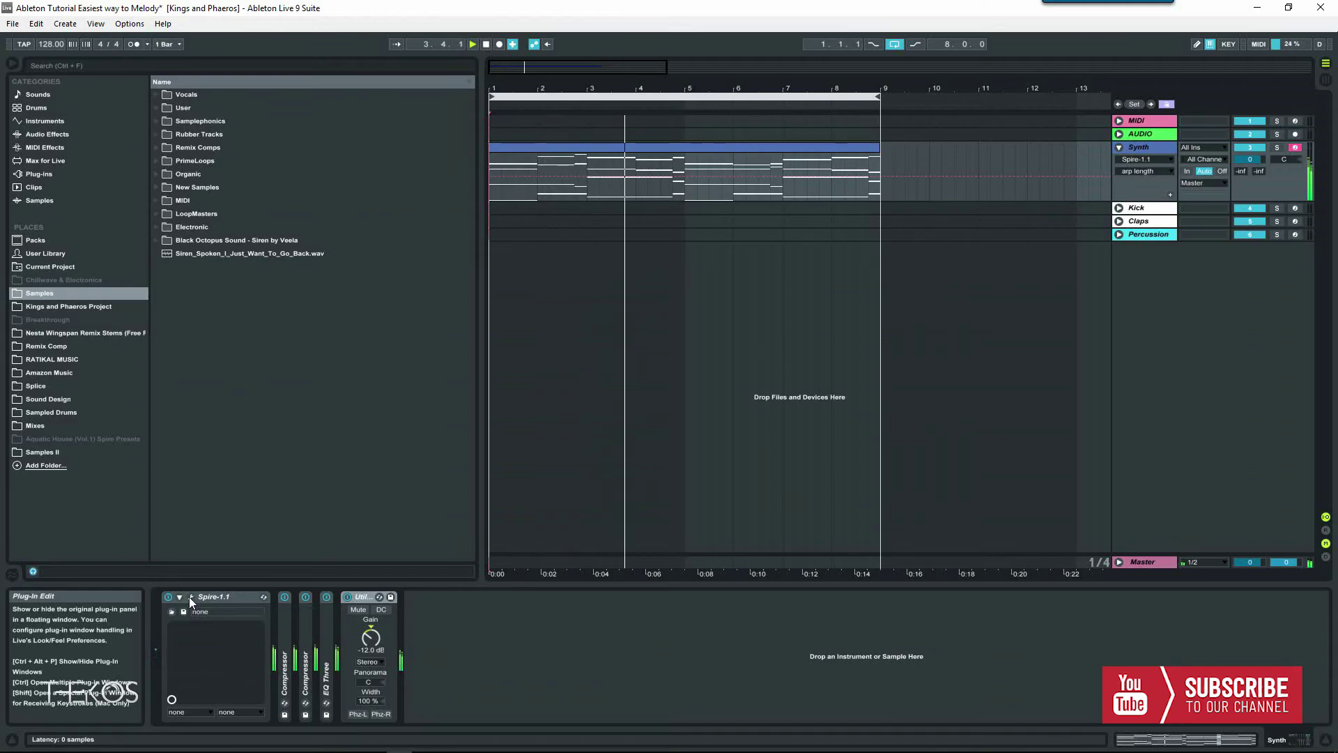
- Try Spire's first filter switched off and as scorpio, restore it to acido, and close the plug-in window
click(190, 596)
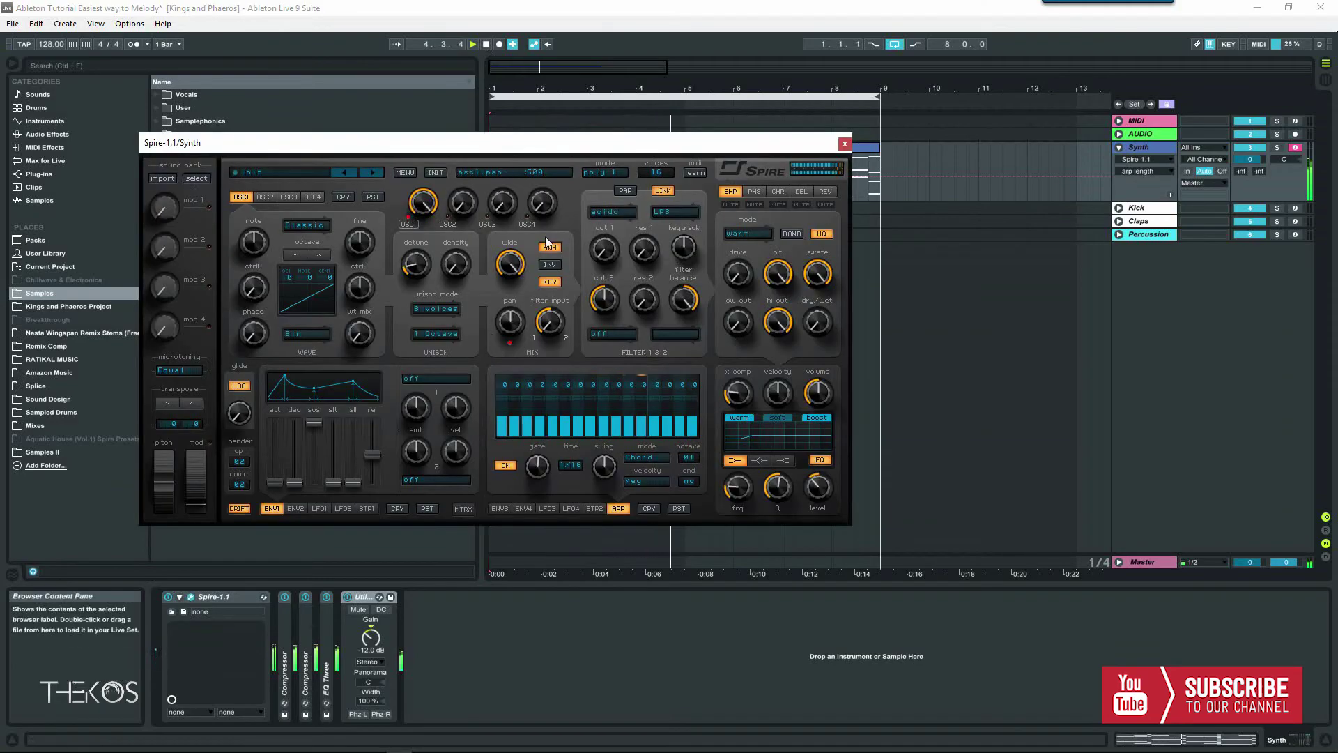
click(599, 212)
click(619, 233)
click(606, 212)
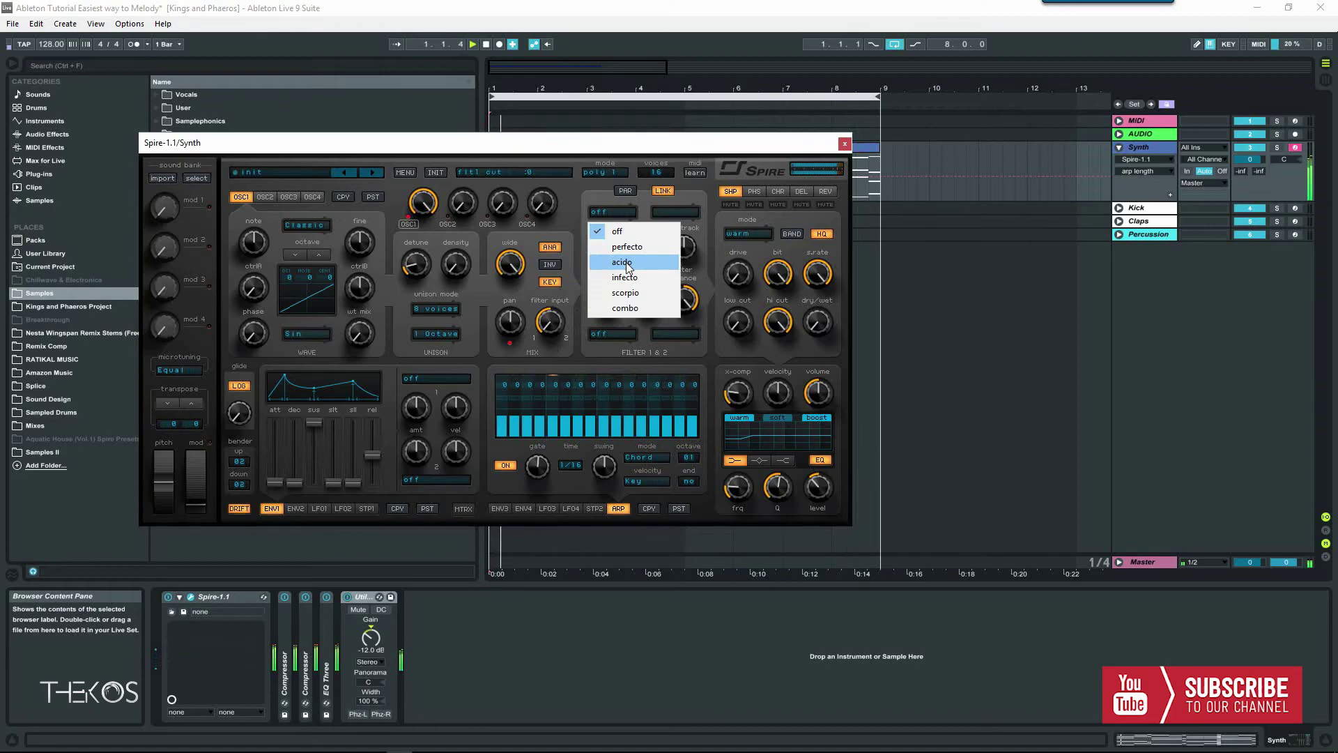
click(631, 293)
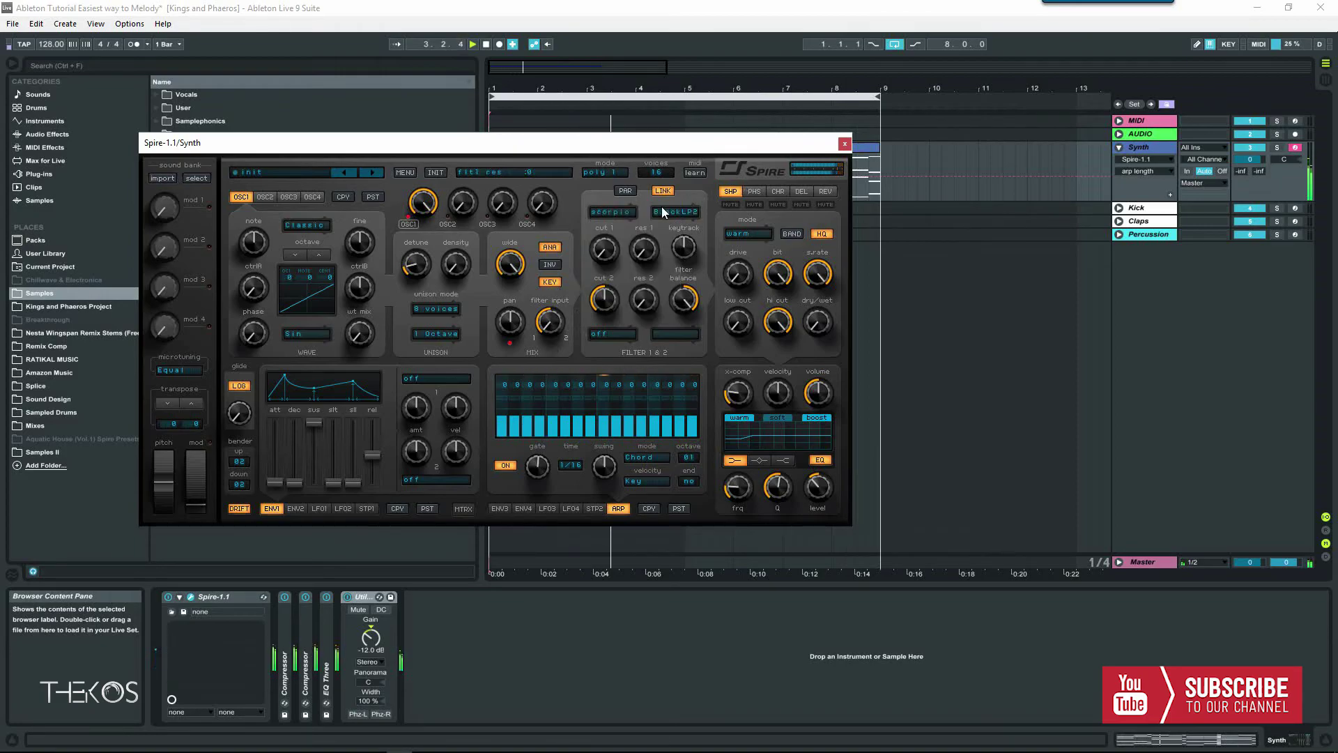
click(630, 212)
click(607, 213)
click(625, 259)
click(844, 143)
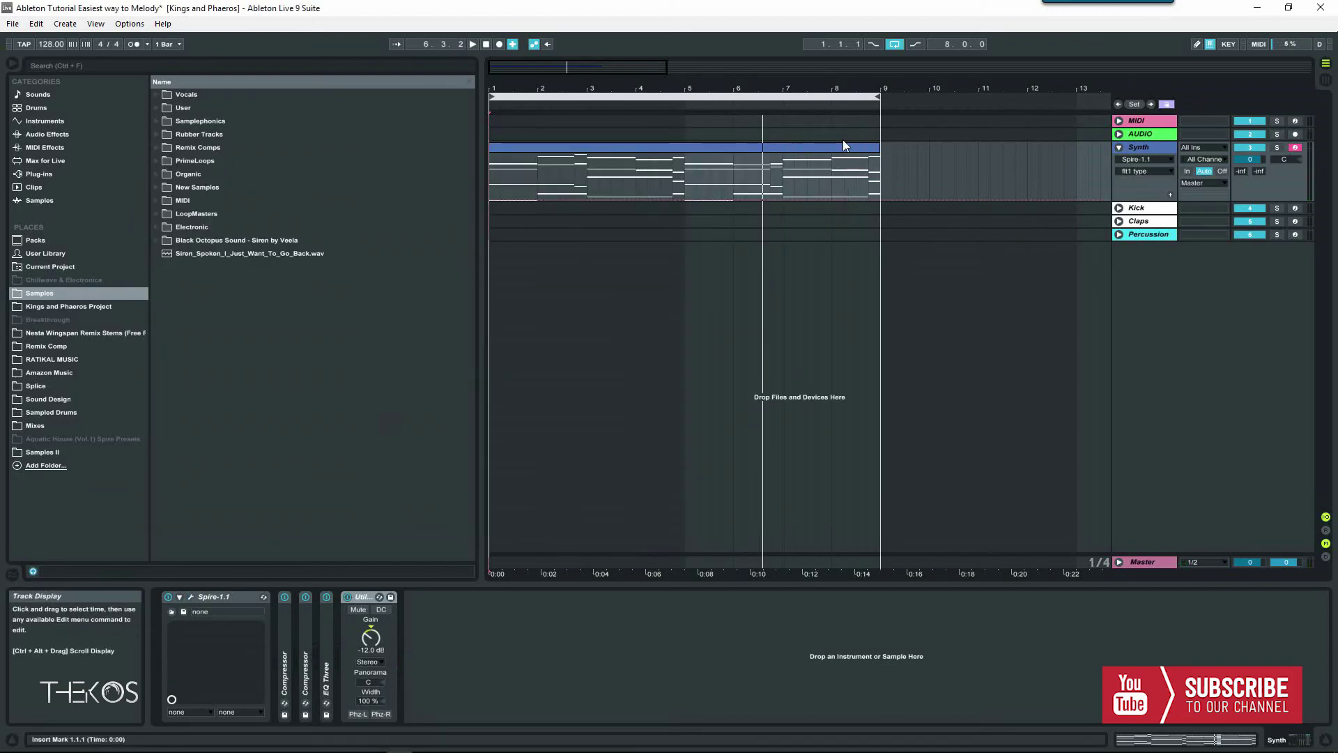
- Load the KICK Nicky Romero Edition x64 plug-in onto the Kick track and move its window clear of the arrangement
click(39, 174)
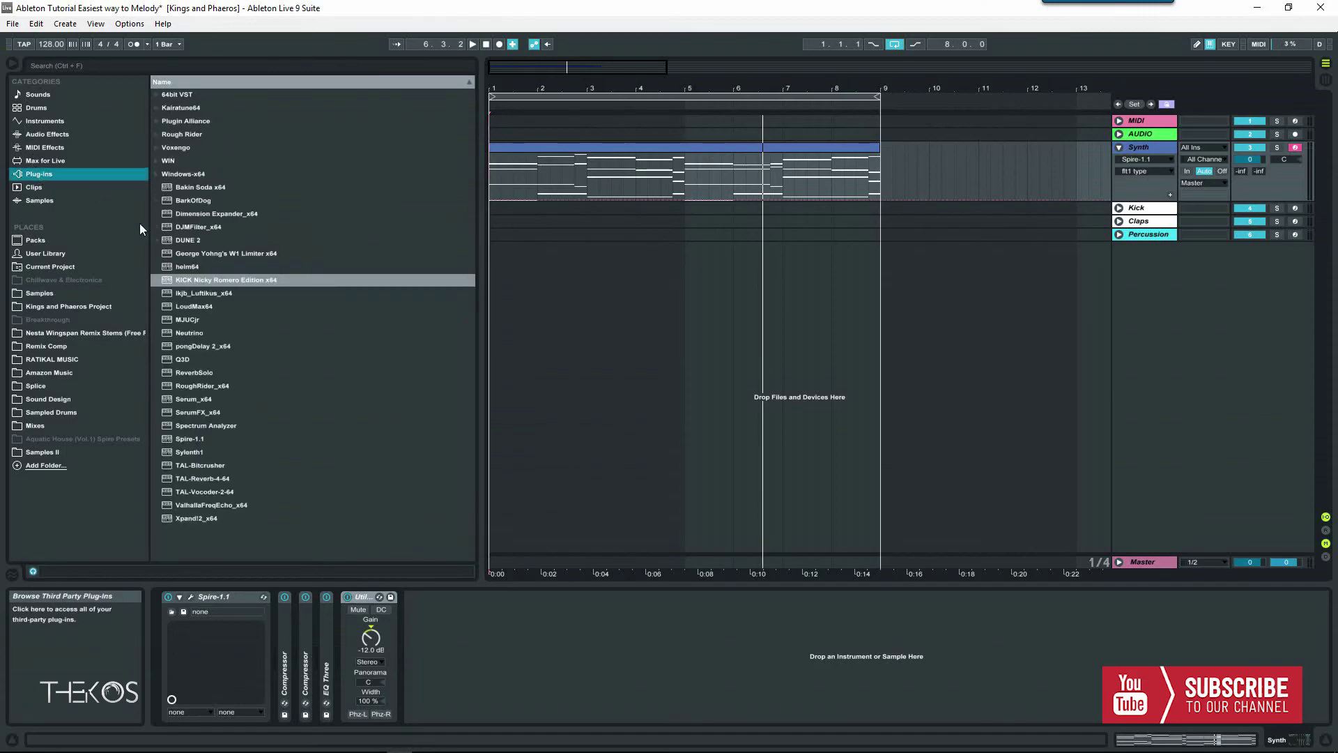
drag(179, 280, 507, 212)
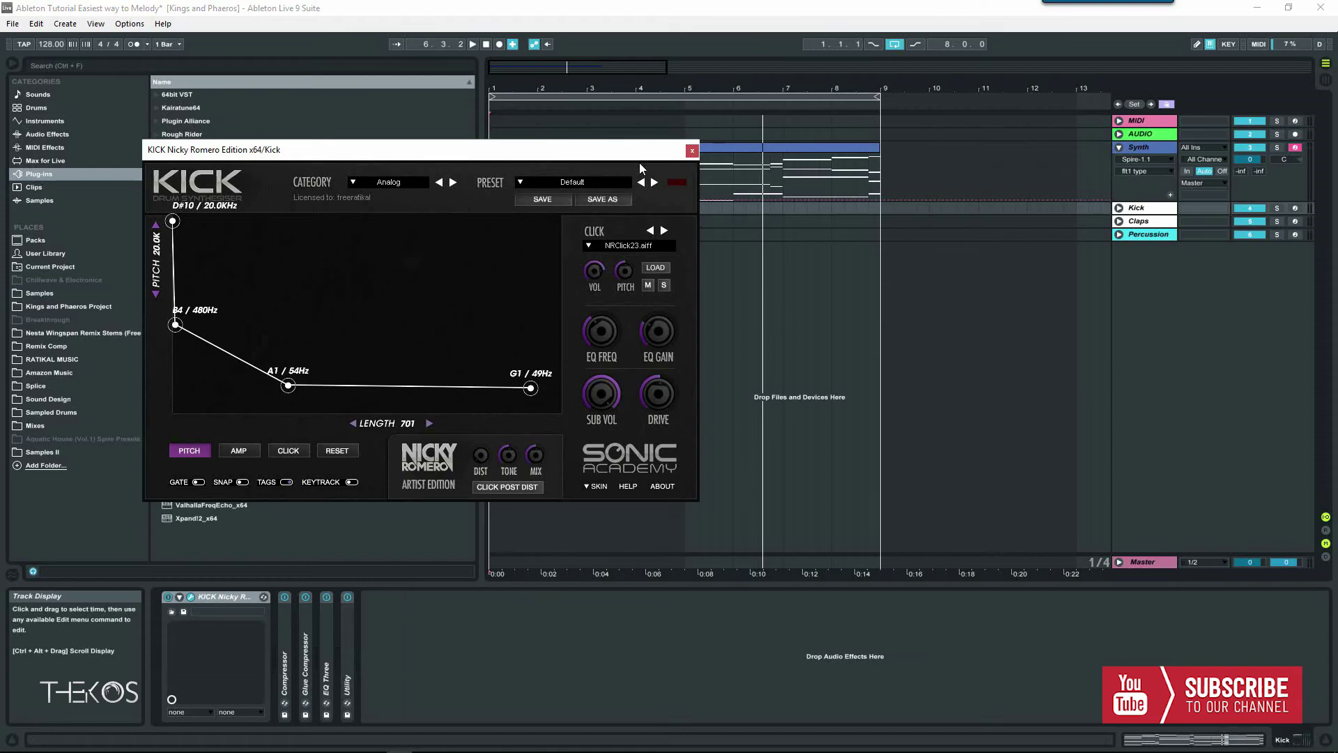
drag(586, 157, 1025, 283)
- Shorten the arrangement loop to bar 1 and insert an empty one-bar MIDI clip there on the Kick track
drag(536, 210, 481, 221)
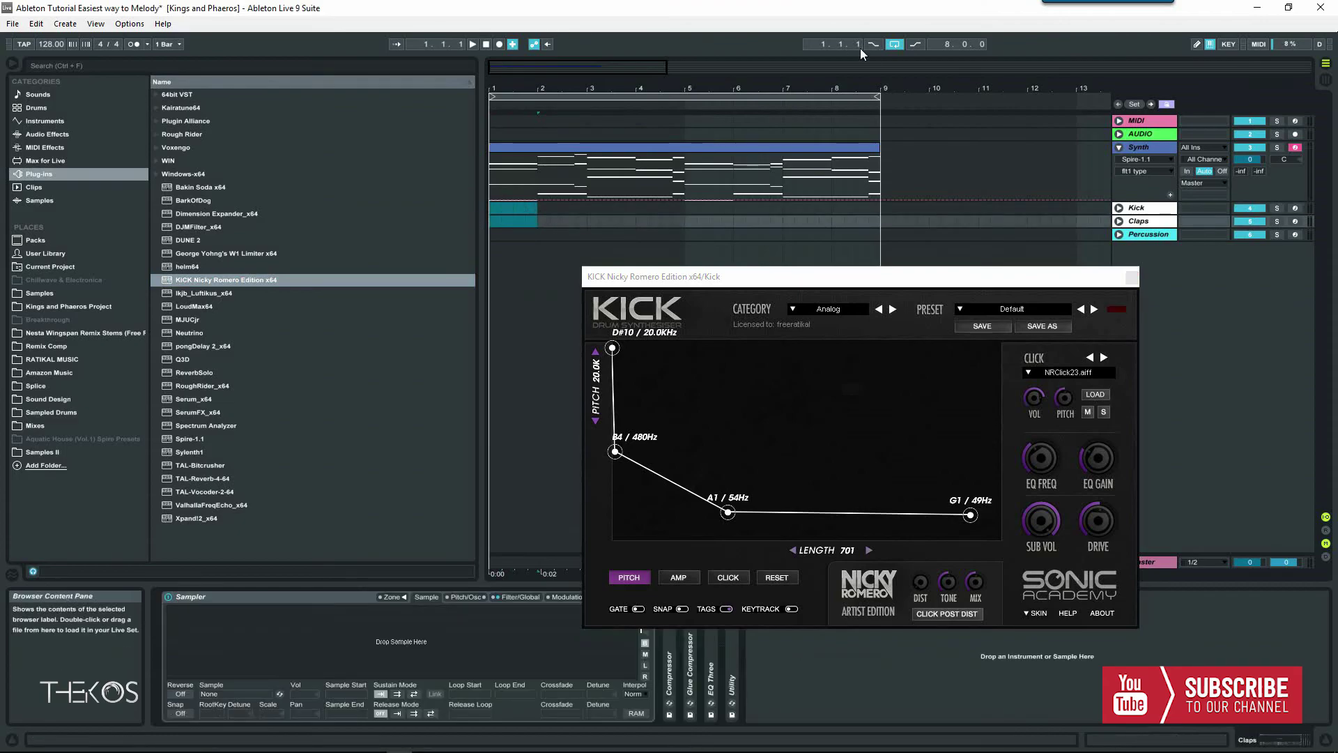
drag(878, 97, 538, 121)
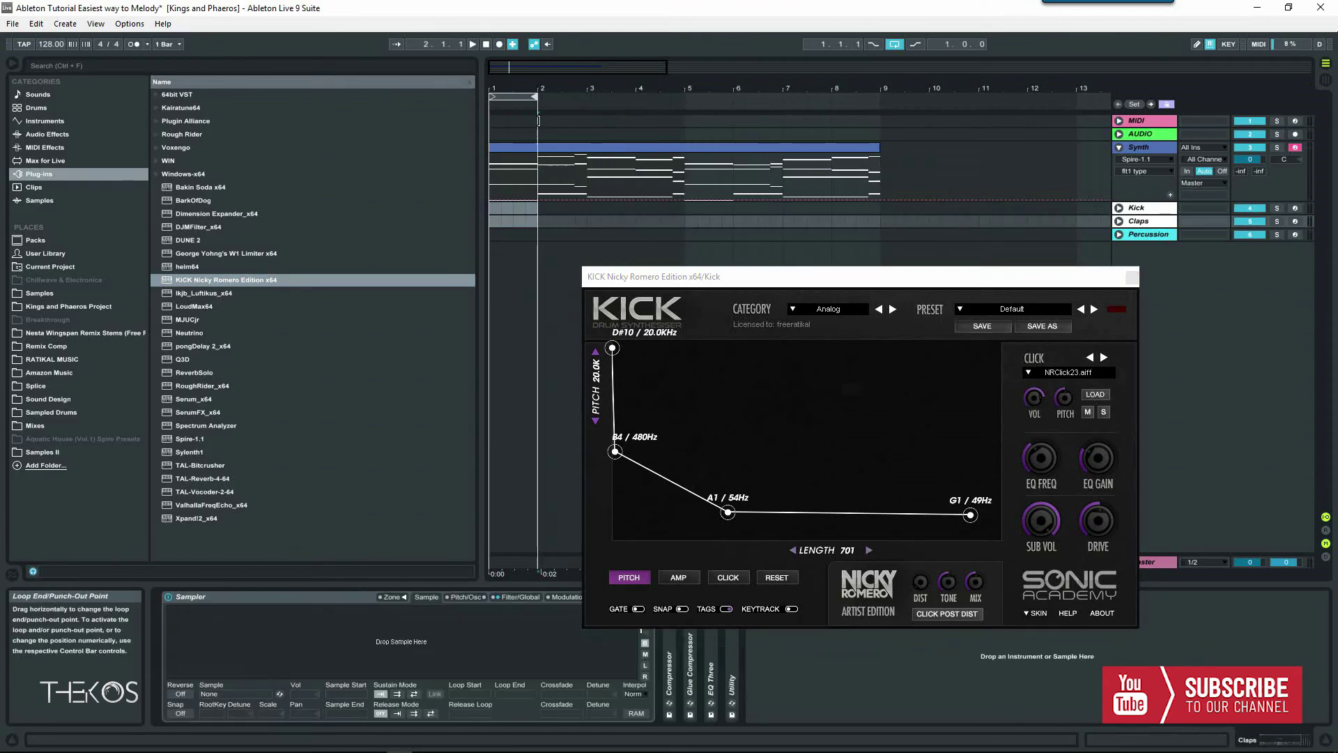
drag(537, 209, 473, 207)
key(ctrl+m)
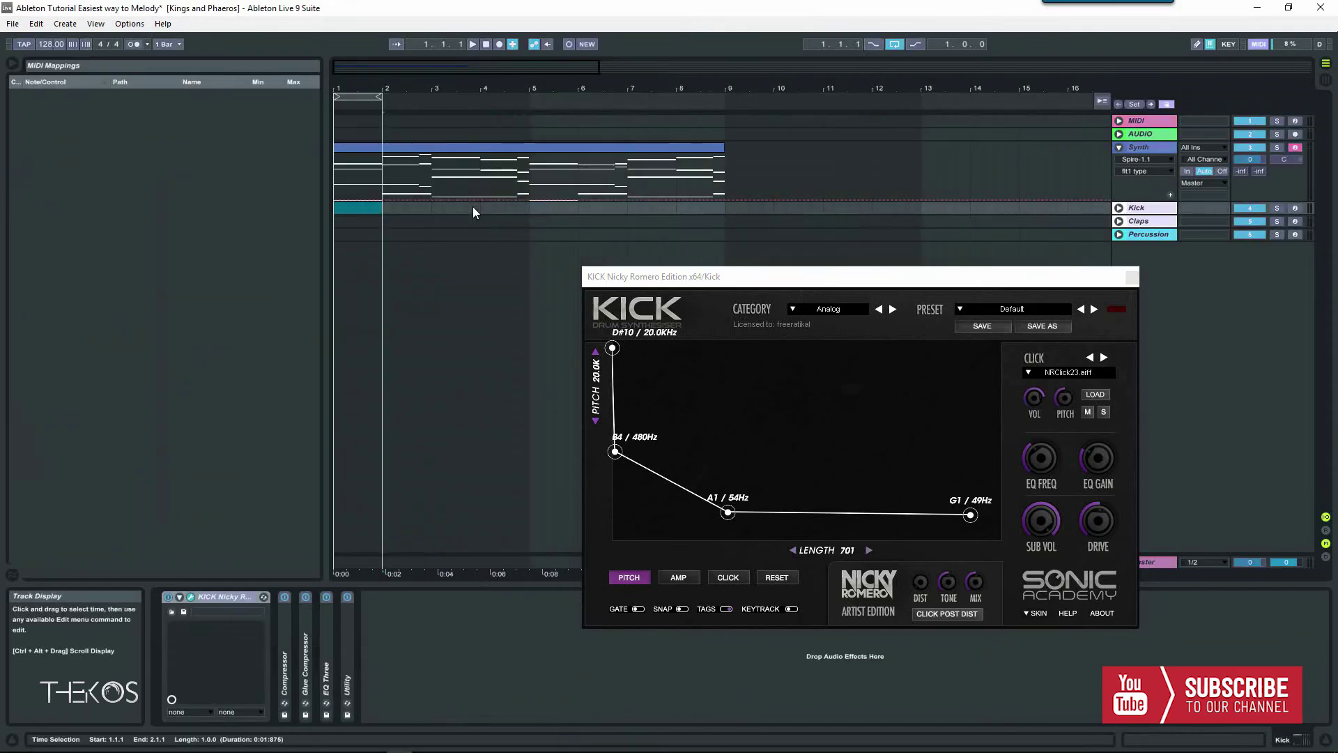
key(ctrl+shift+m)
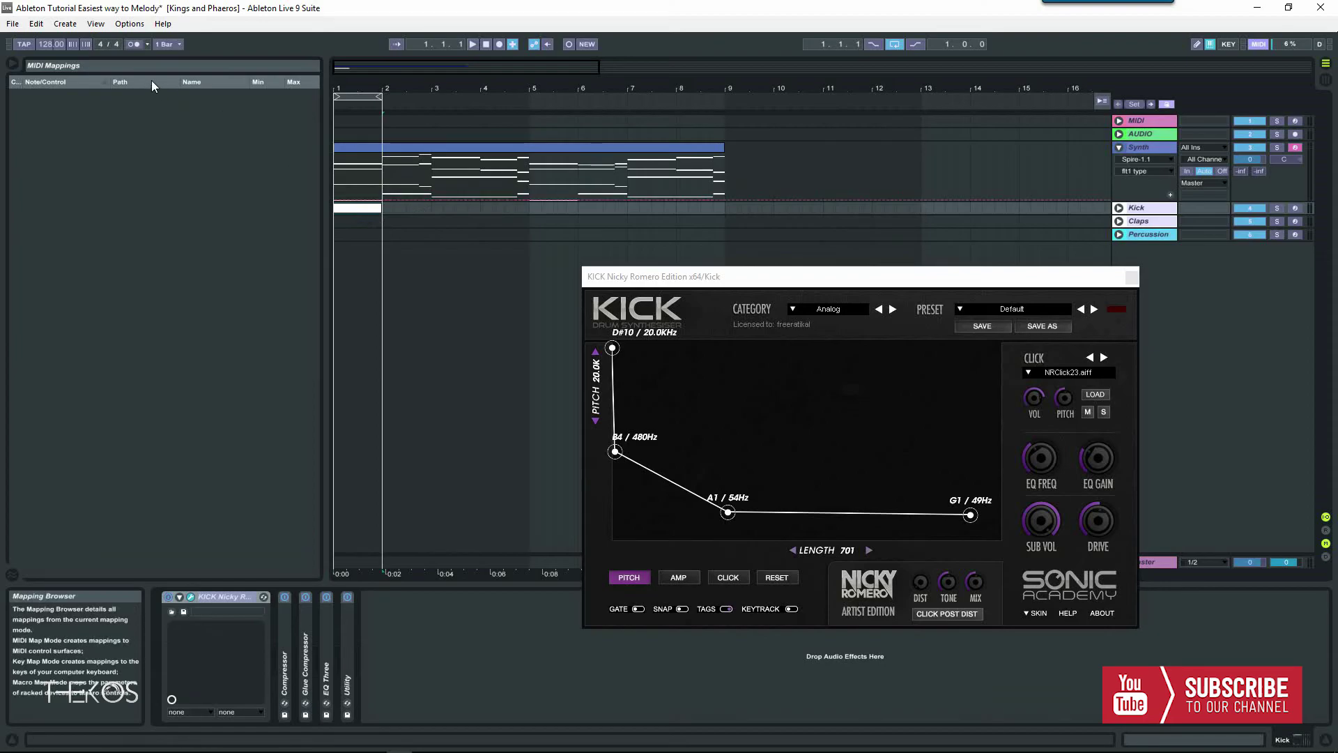
key(ctrl+m)
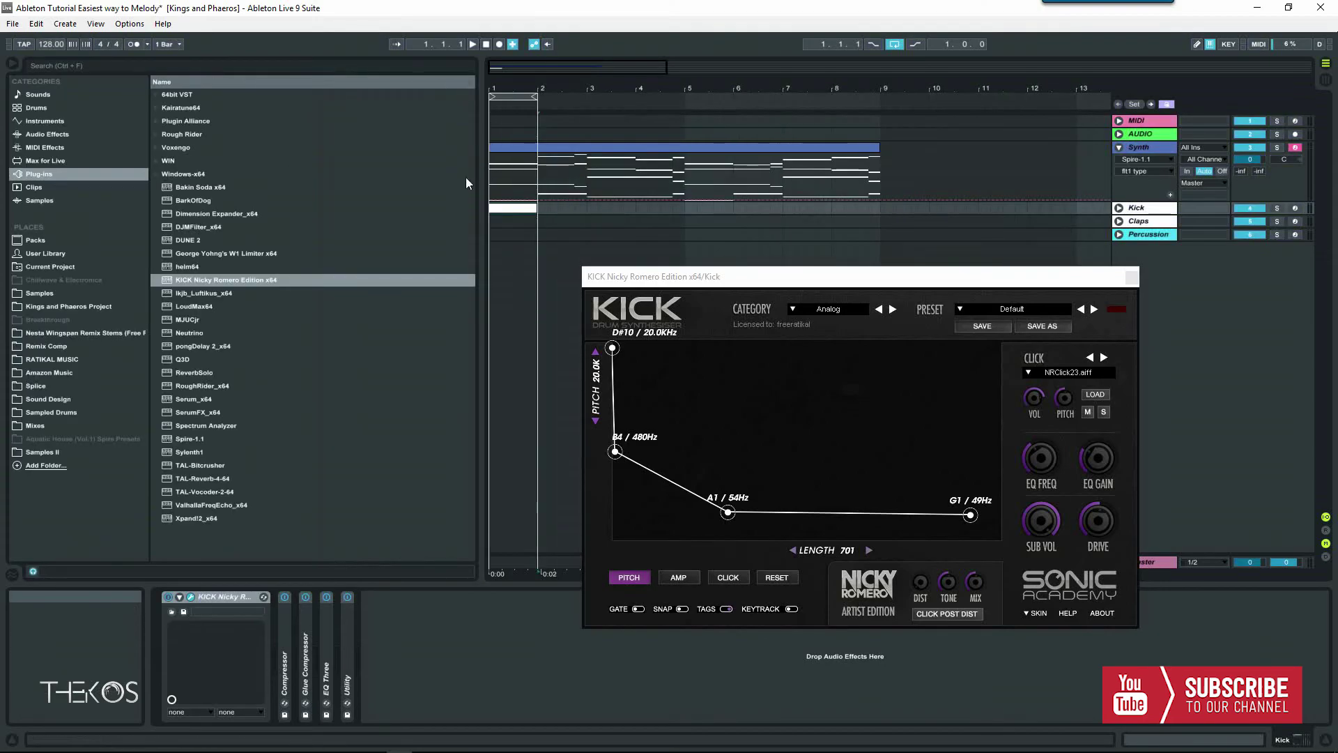
- Add a B2 note a sixteenth long at the start of the Kick clip, fold the note view, and preview it
drag(481, 220, 350, 220)
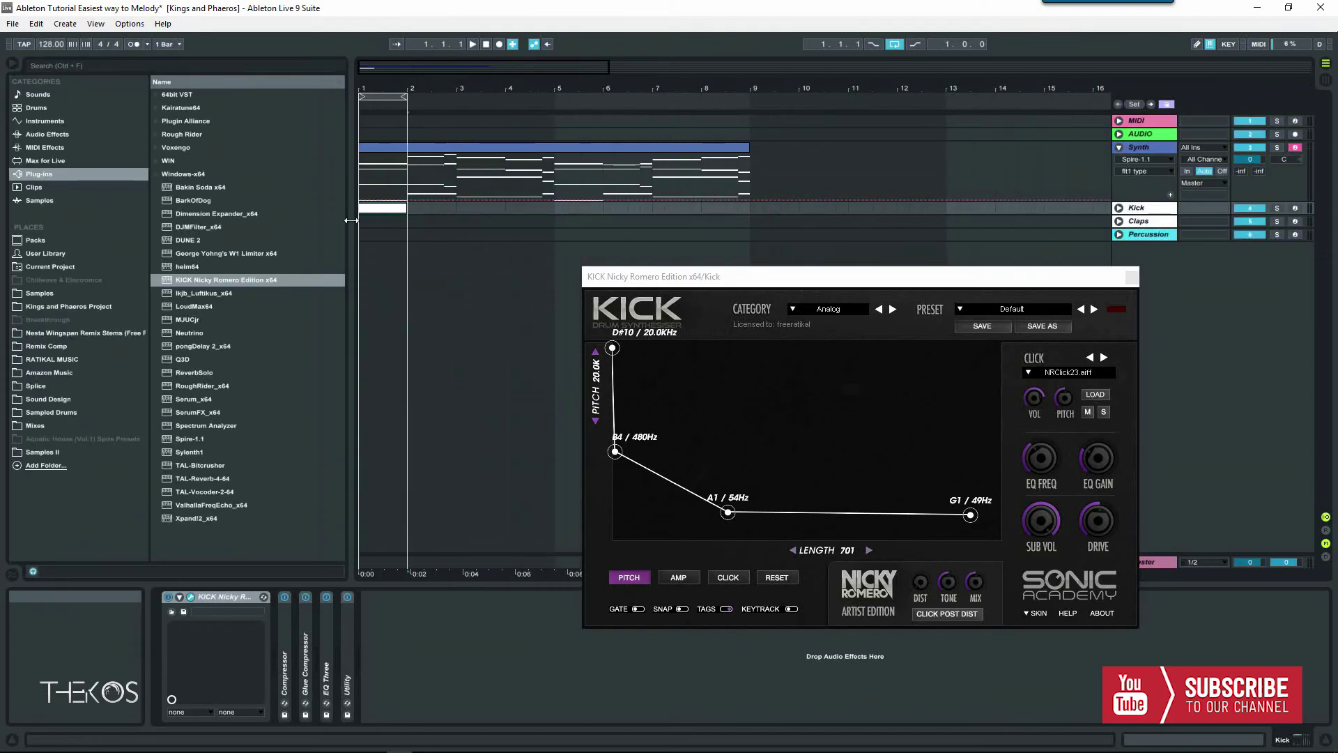
double_click(395, 208)
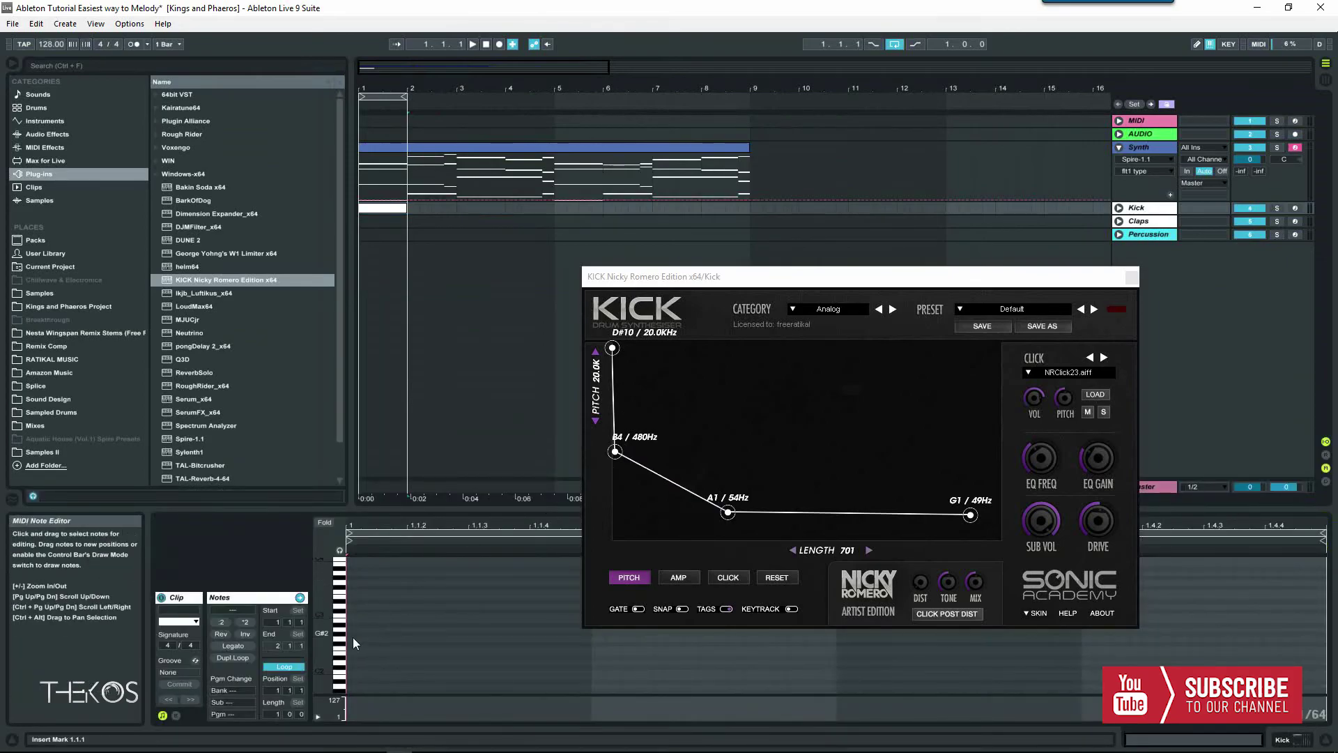
click(360, 617)
double_click(360, 618)
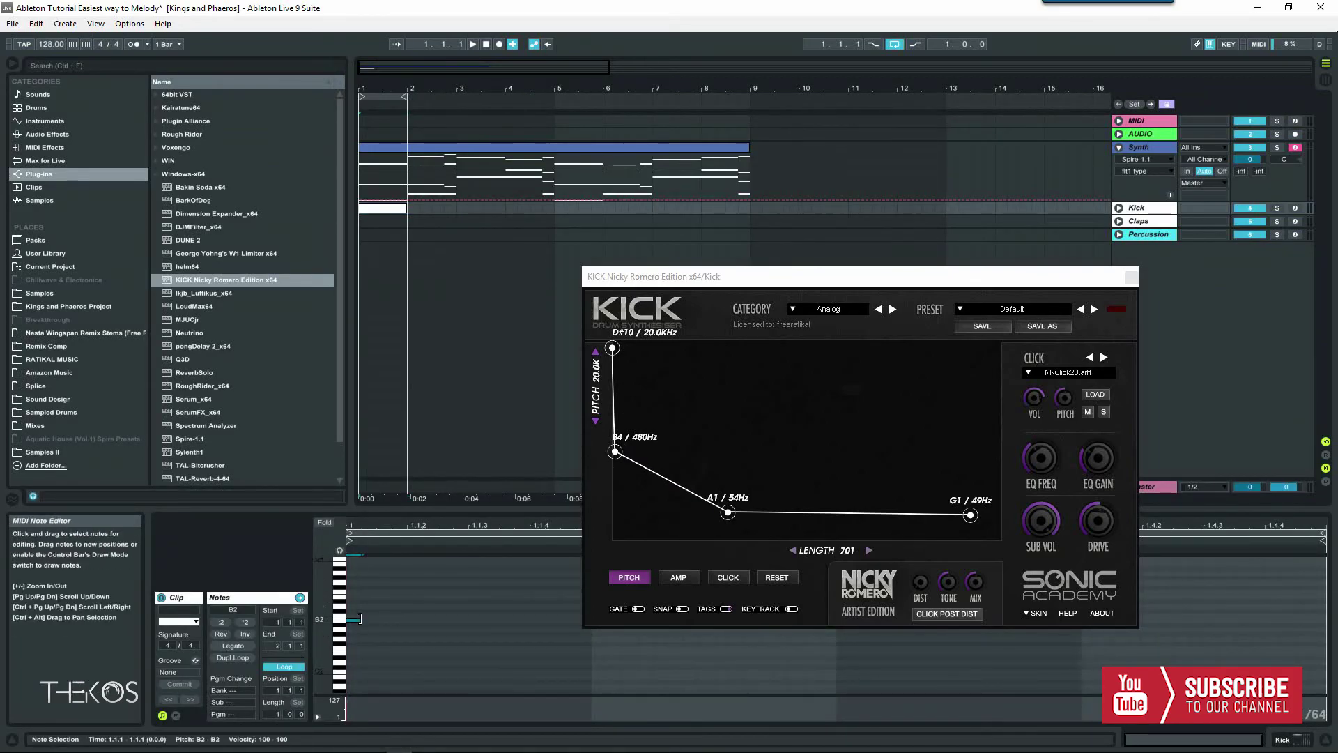
click(325, 522)
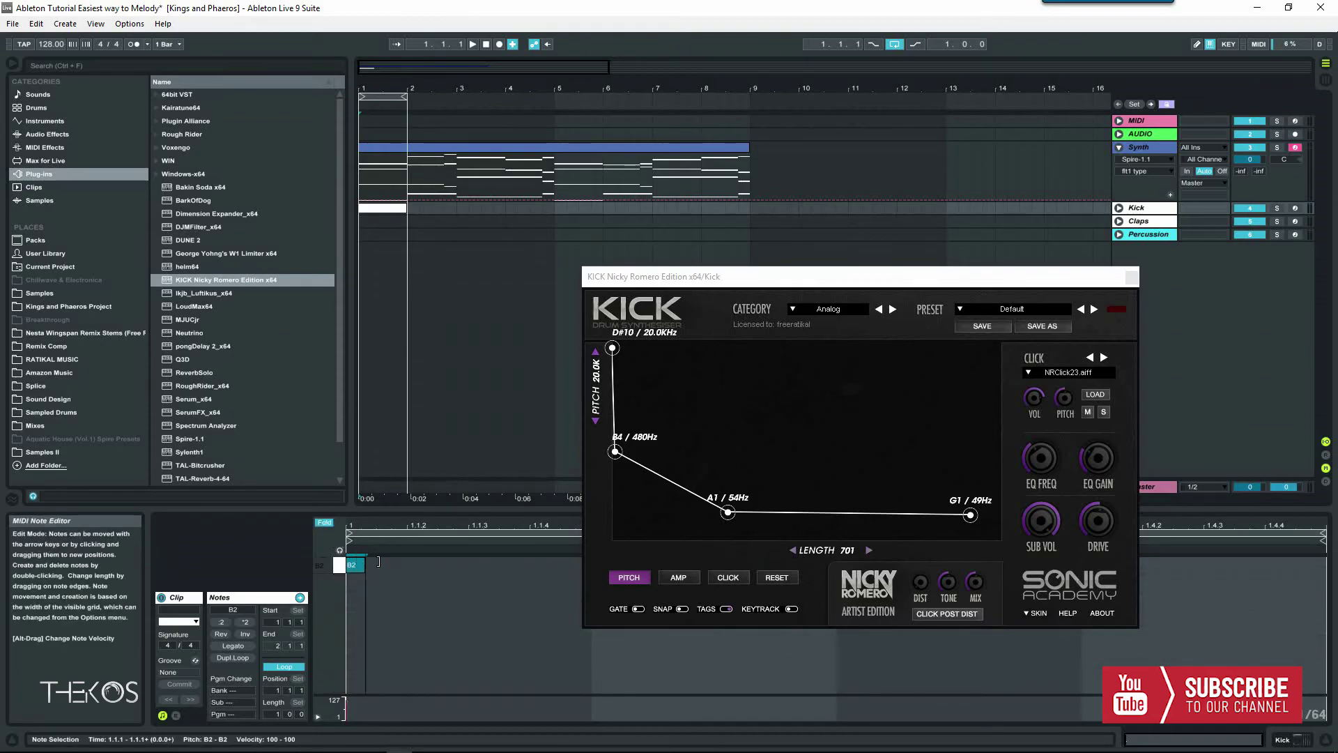
drag(378, 561, 406, 567)
key(space)
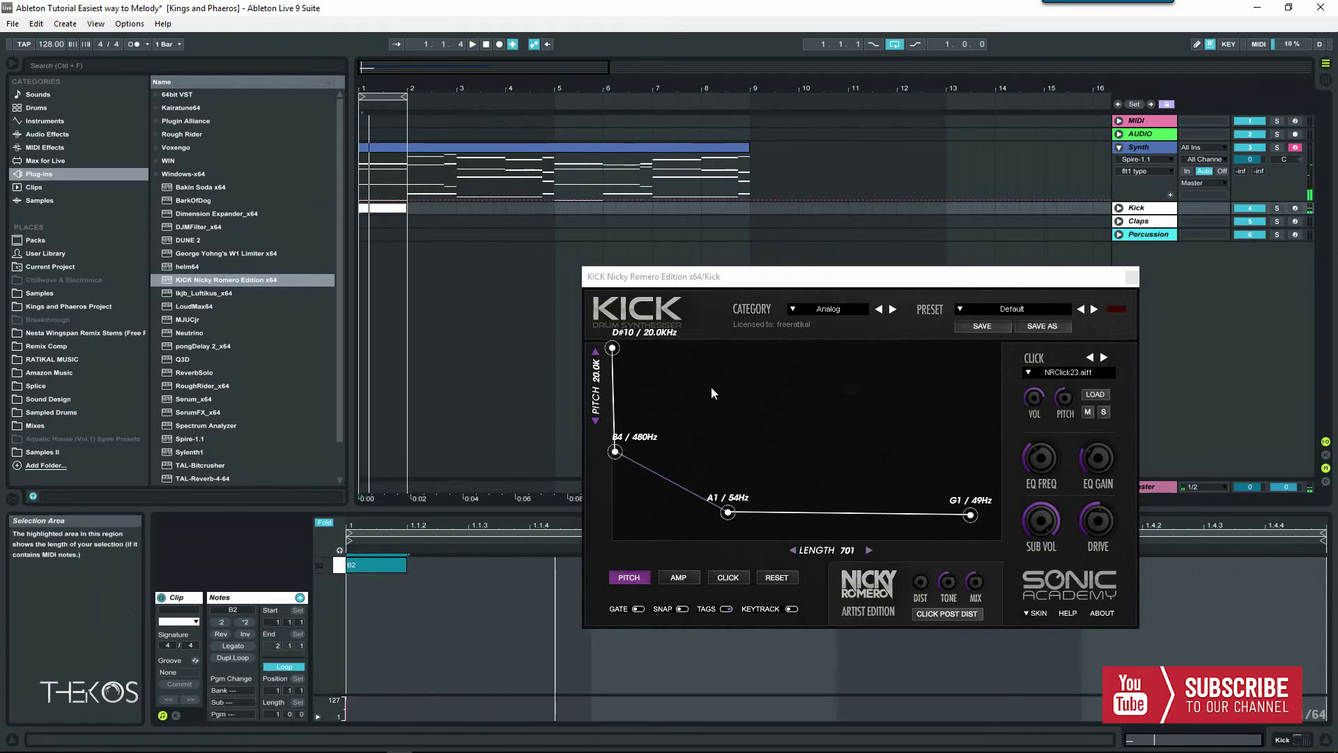
click(1131, 278)
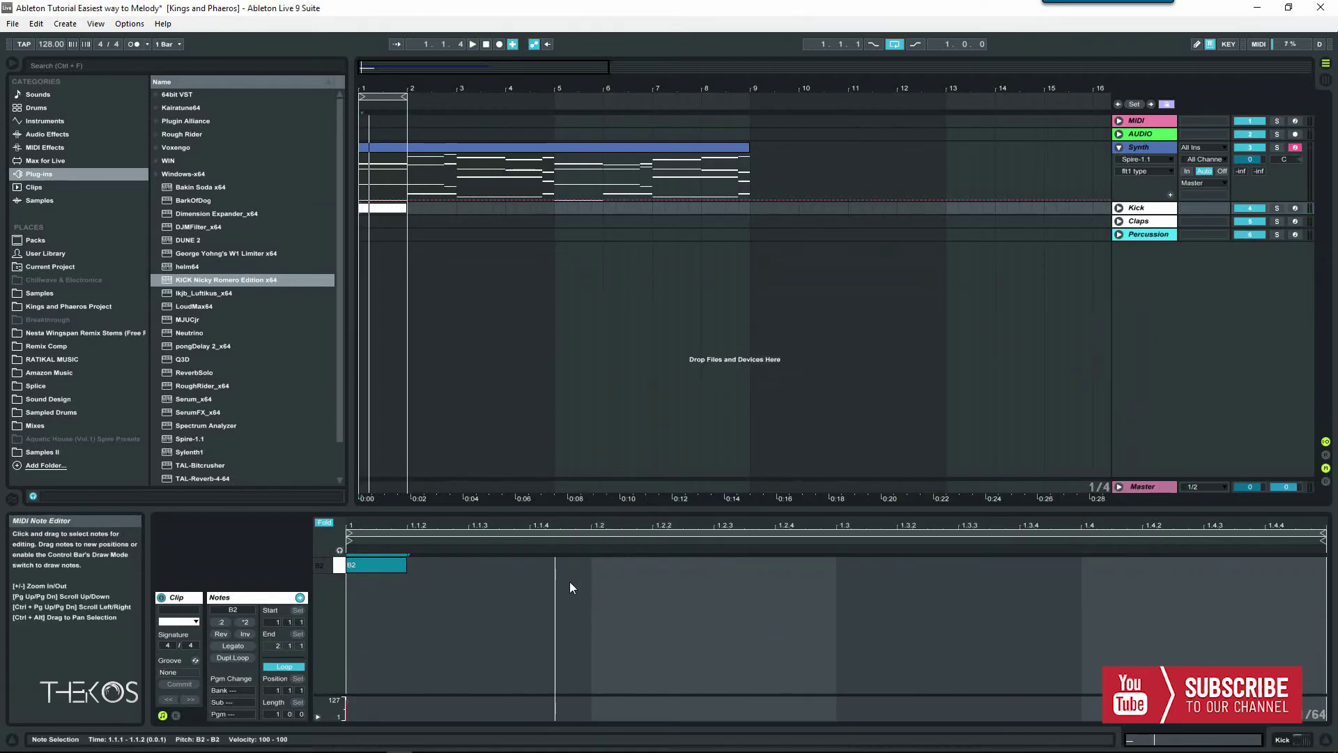
drag(529, 566, 360, 576)
key(ctrl+d)
key(ctrl+d)
key(ctrl+d)
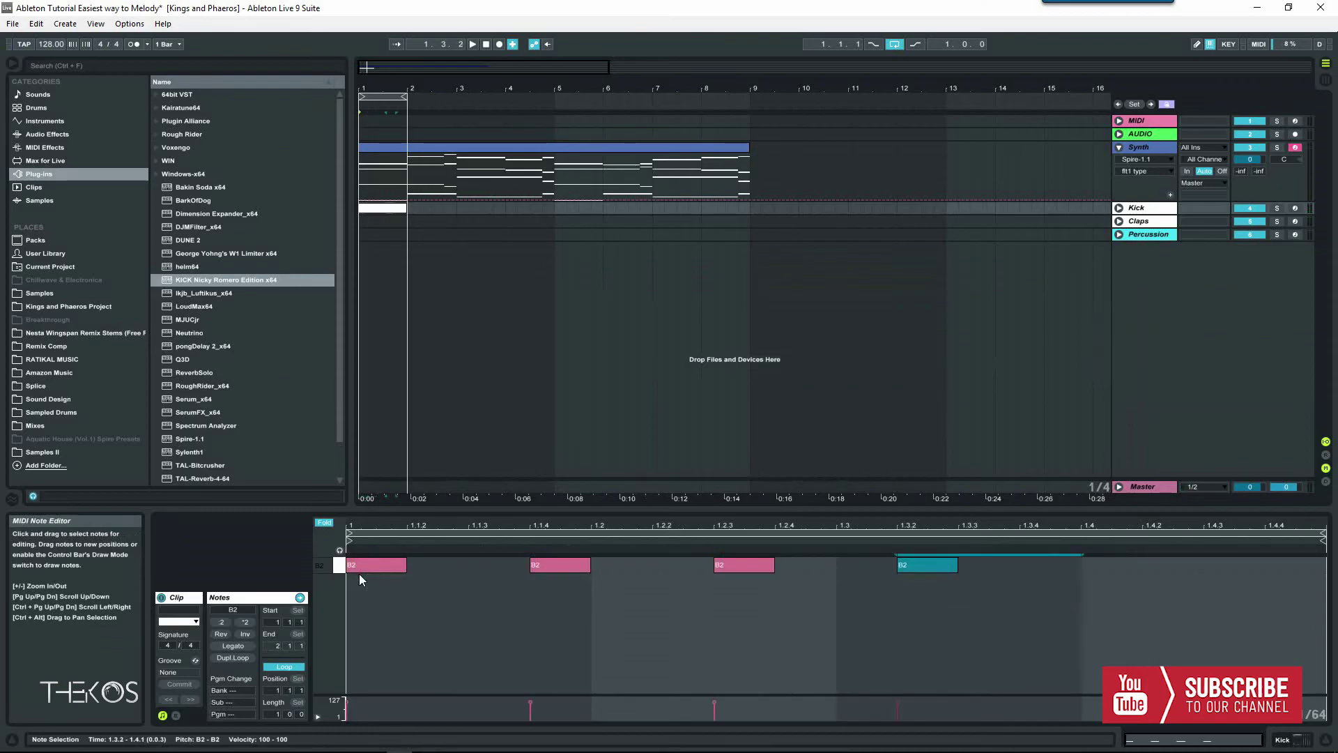
key(space)
key(ctrl+z)
key(ctrl+z)
key(ctrl+z)
key(space)
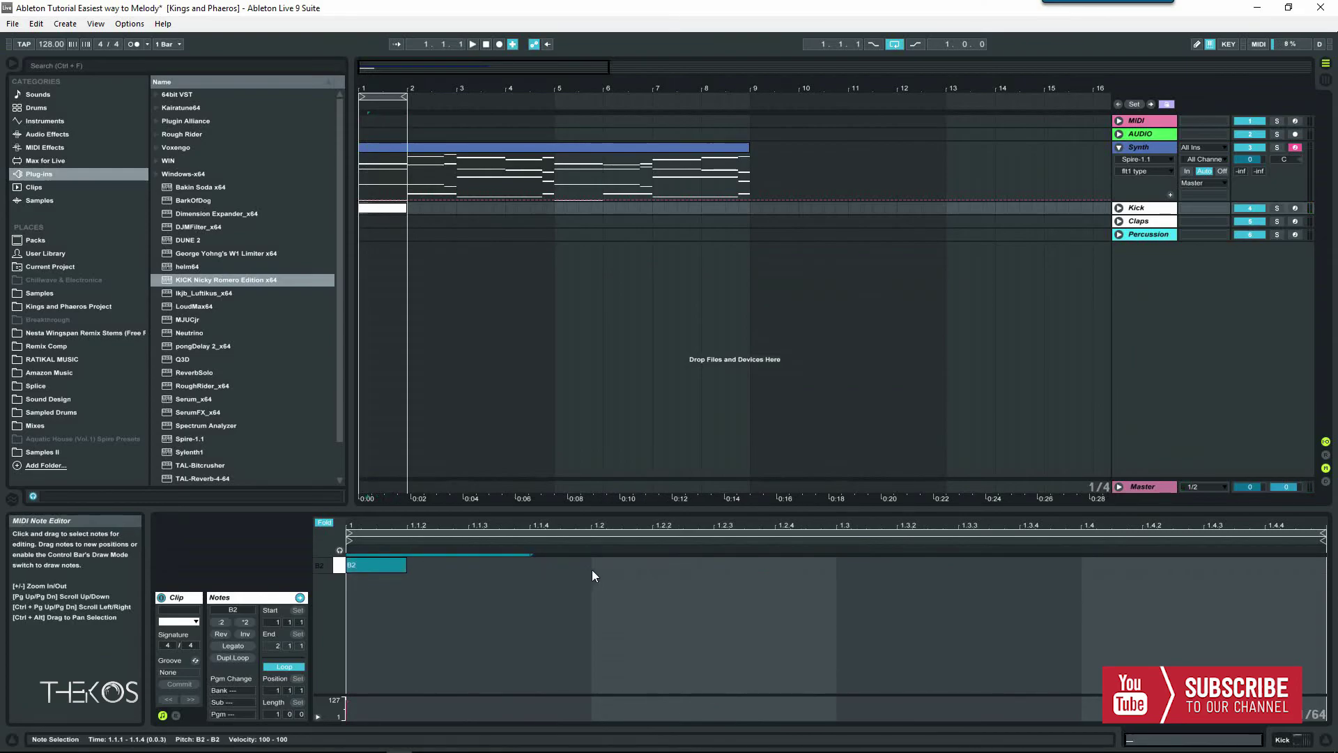
- Duplicate the first beat's B2 note three times so a kick falls on every beat, and play the loop
click(591, 570)
click(349, 572)
key(ctrl+d)
key(ctrl+d)
key(ctrl+d)
key(space)
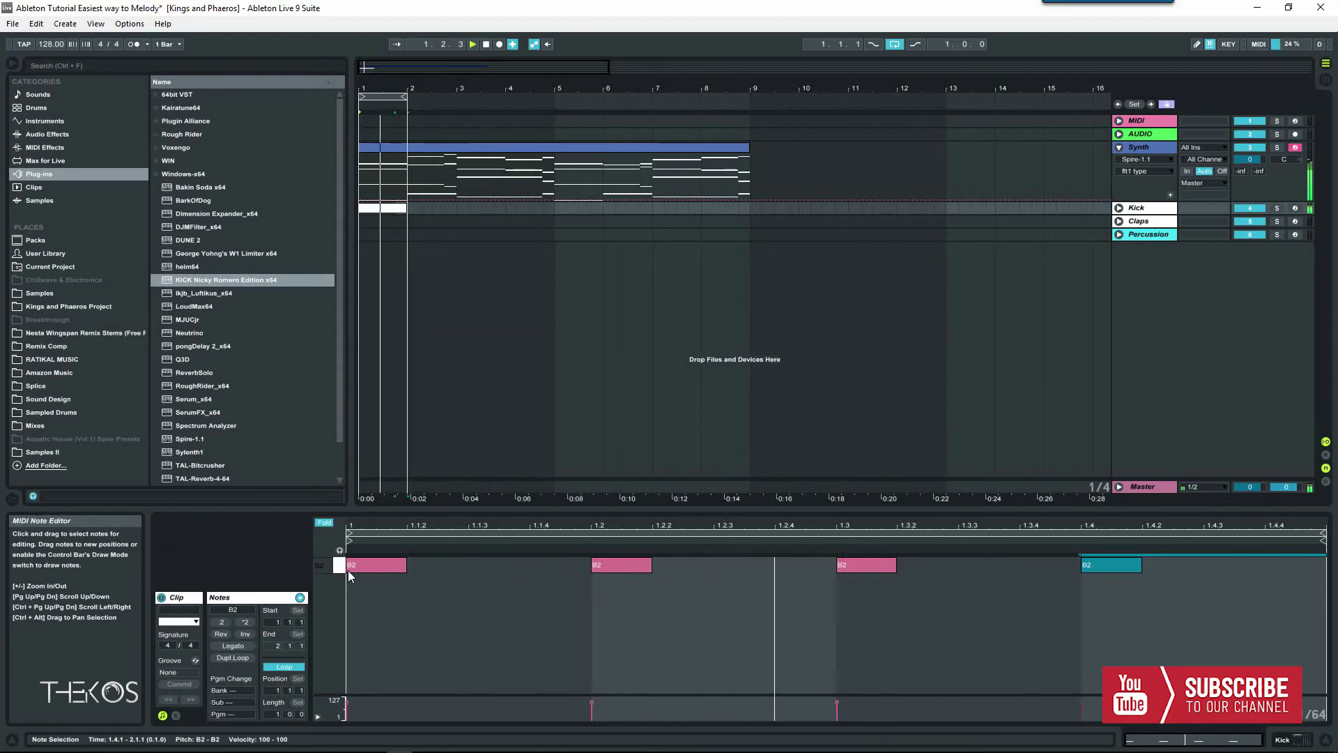
- Open the Kick track's KICK plug-in and compare the Bass category with the Analog category's Default preset during playback
click(1144, 209)
double_click(1144, 208)
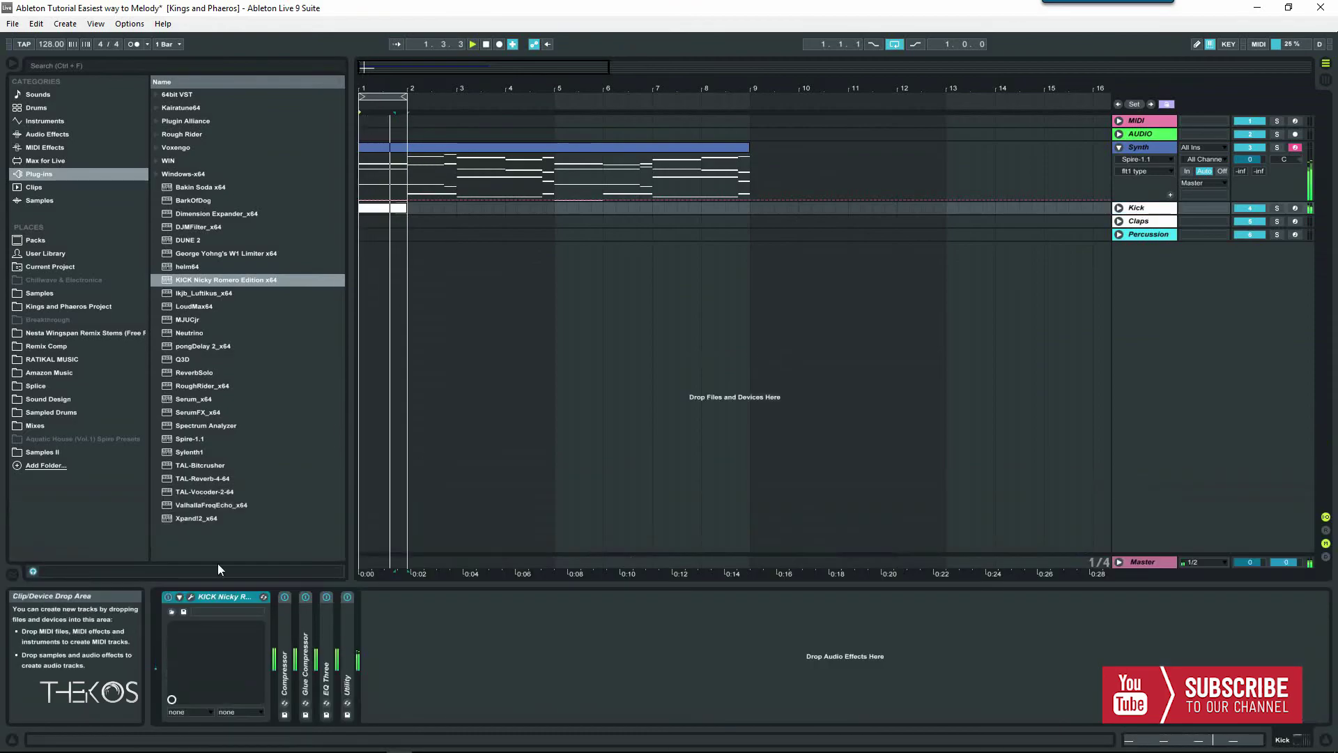
click(190, 597)
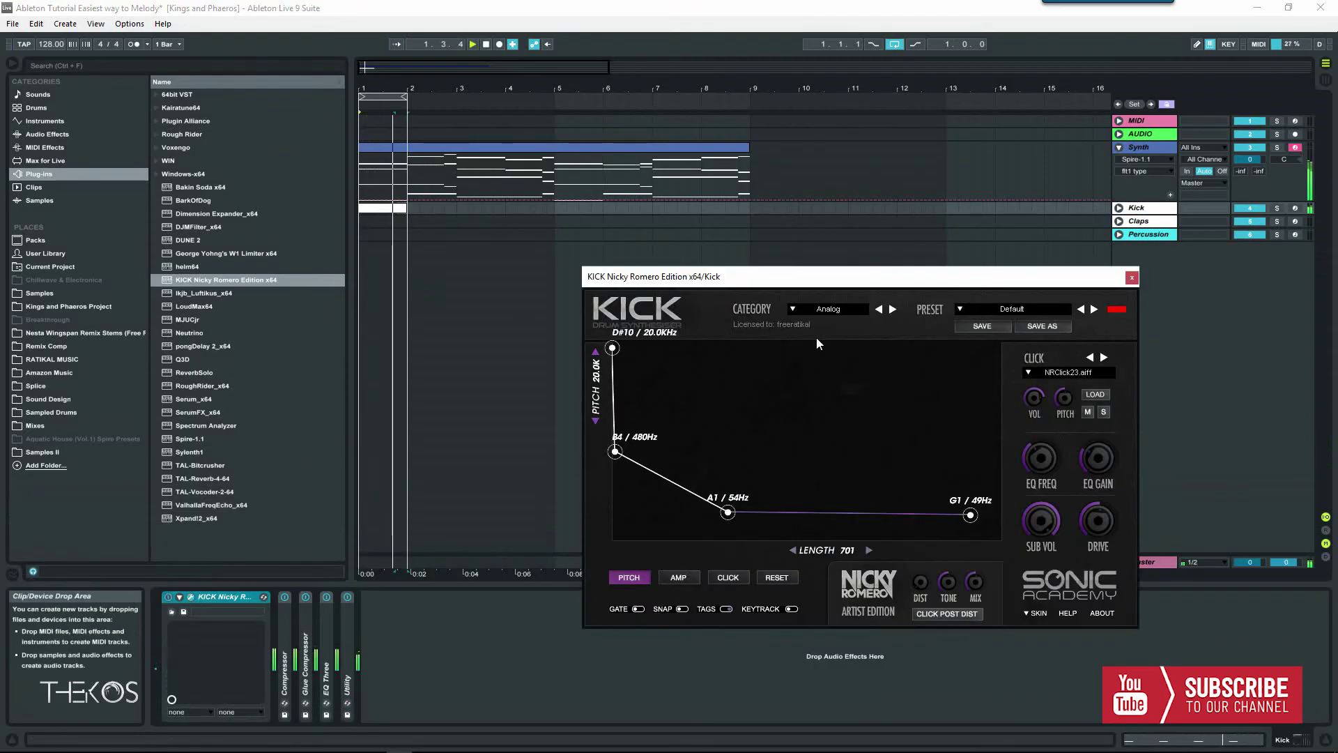
click(892, 310)
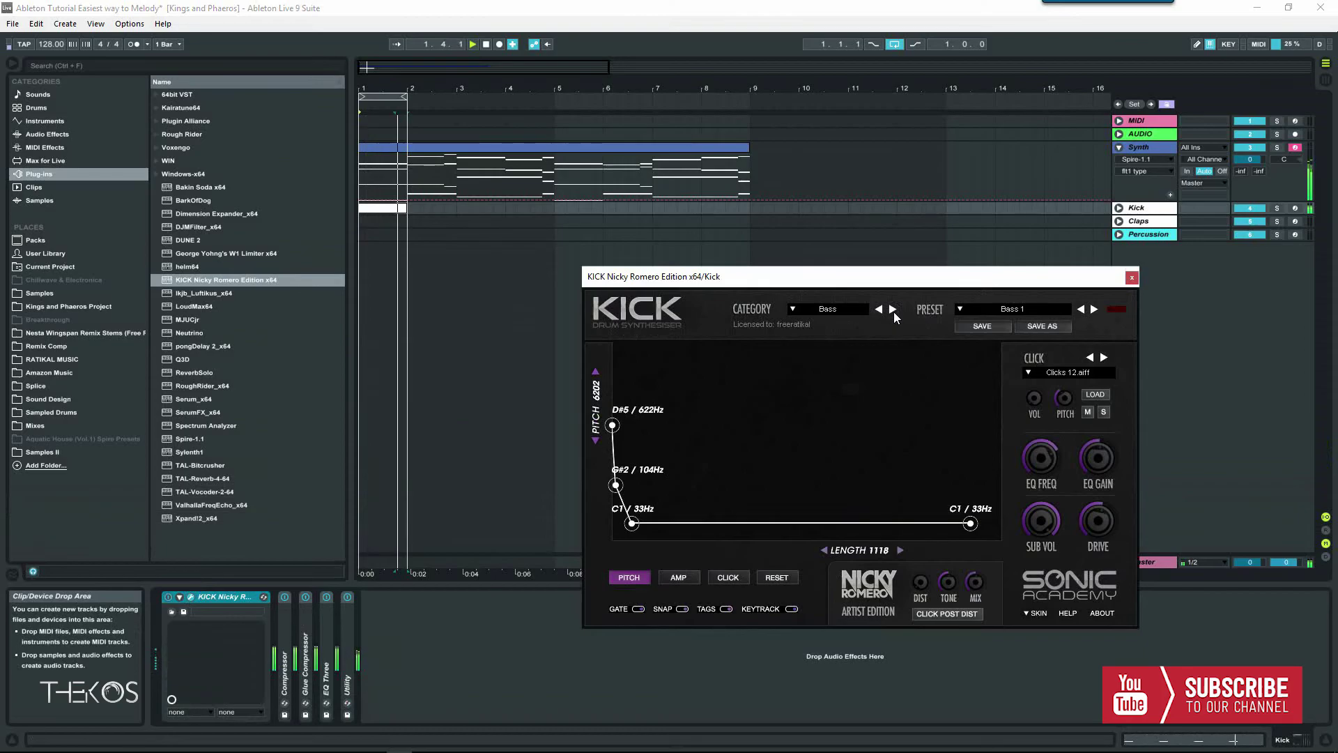
click(877, 311)
click(1081, 311)
click(1094, 309)
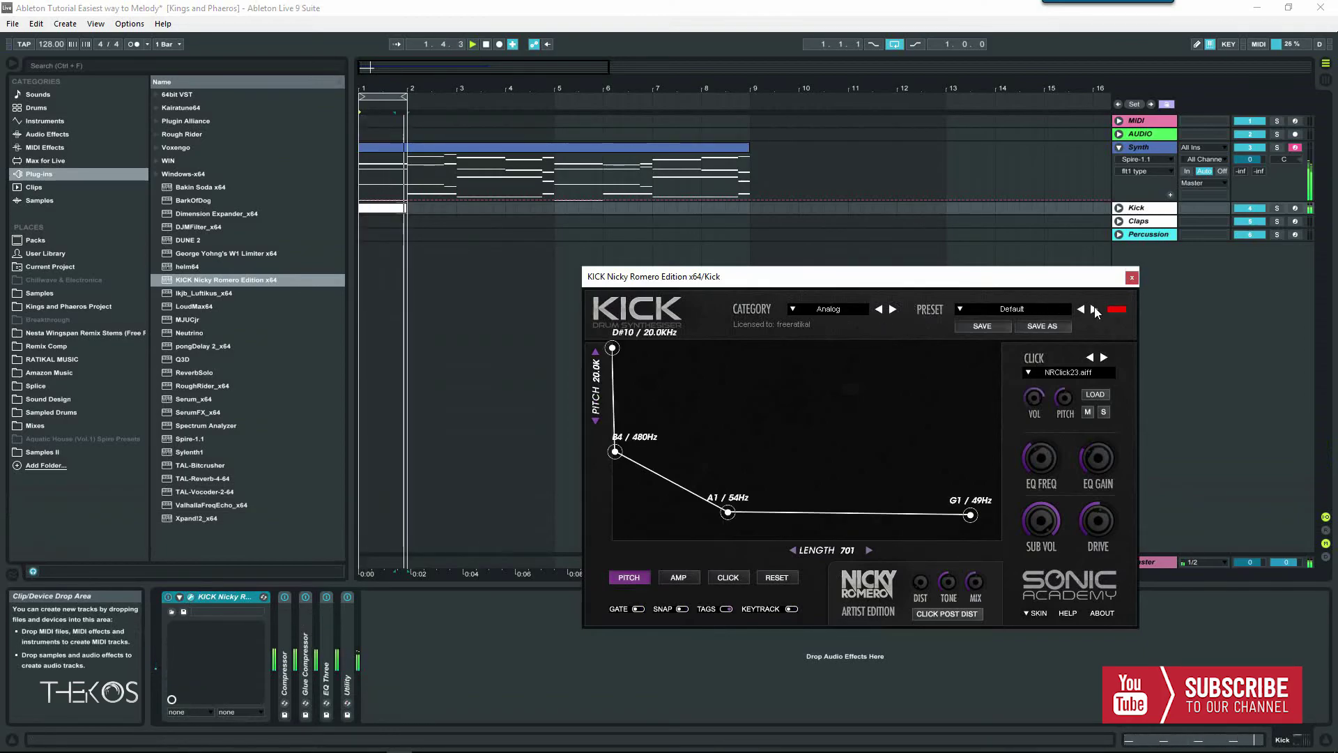
- Audition the Analog kick presets one after another up to TR909 02
click(1094, 310)
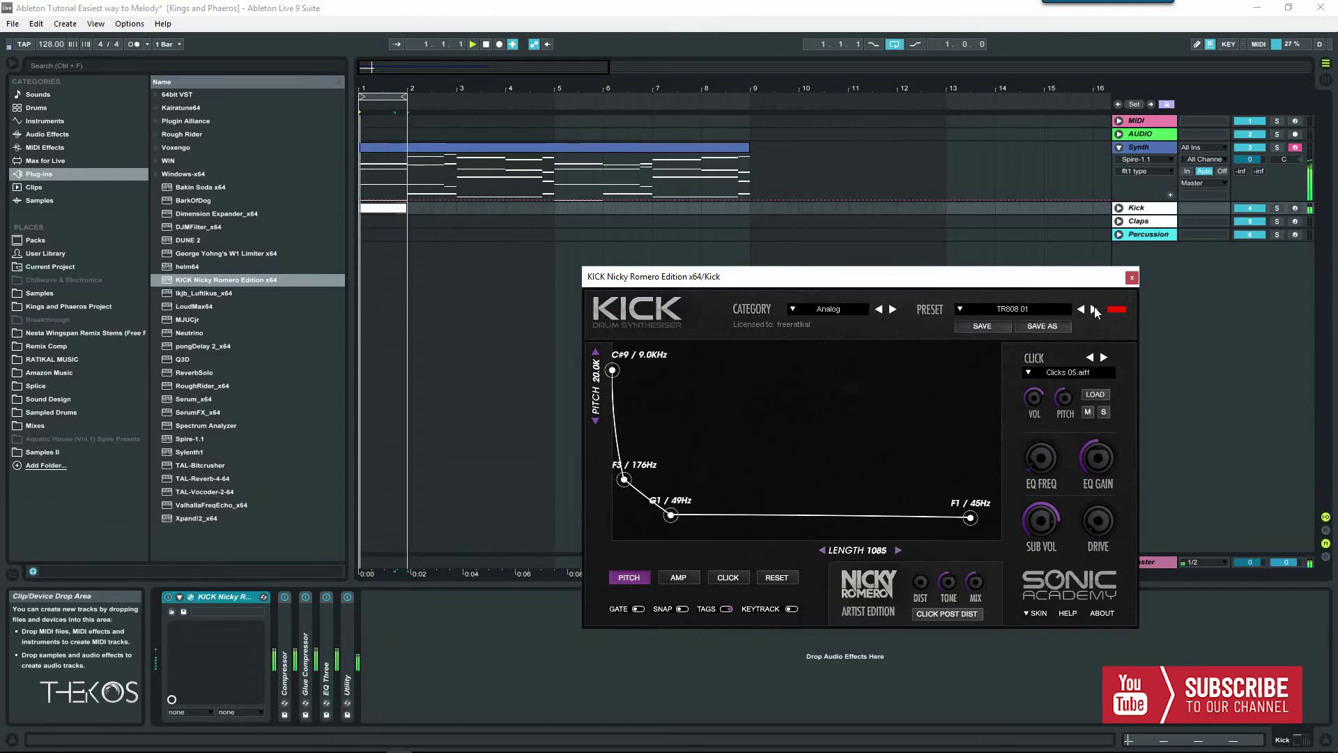
click(1094, 309)
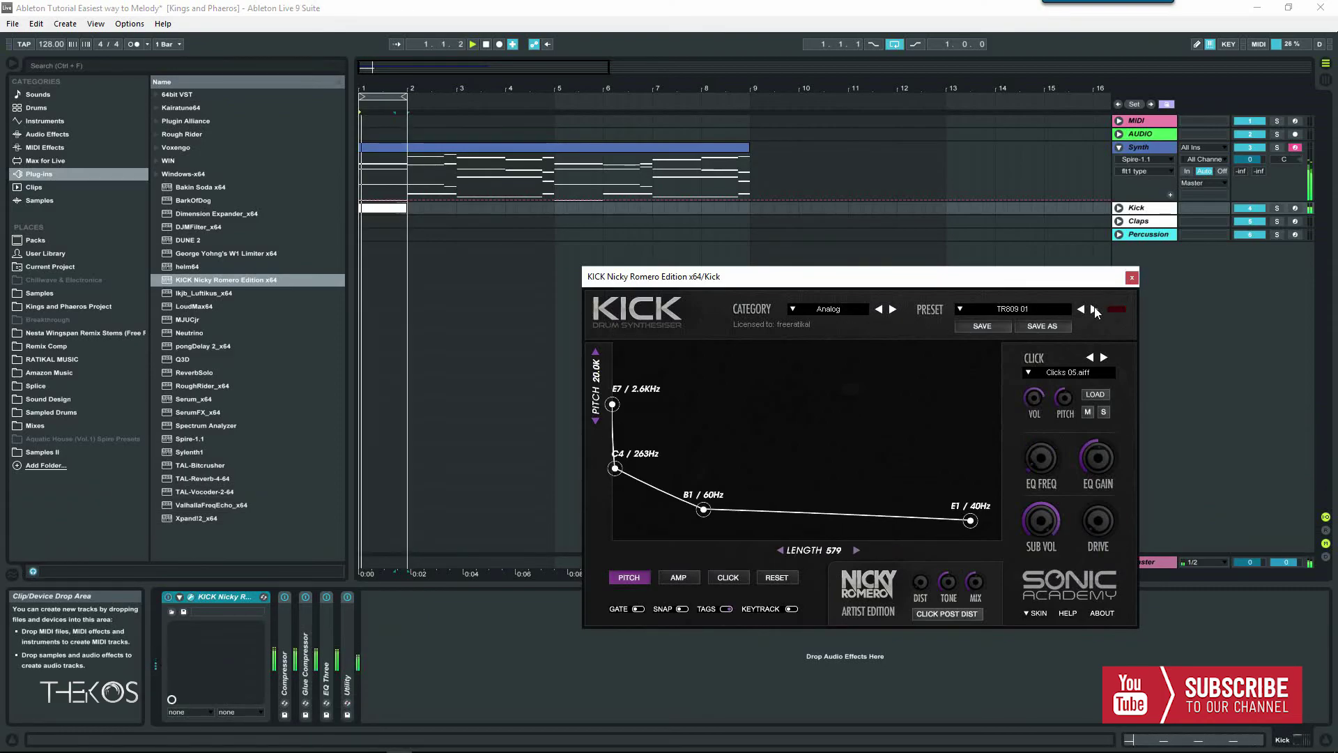
click(1094, 310)
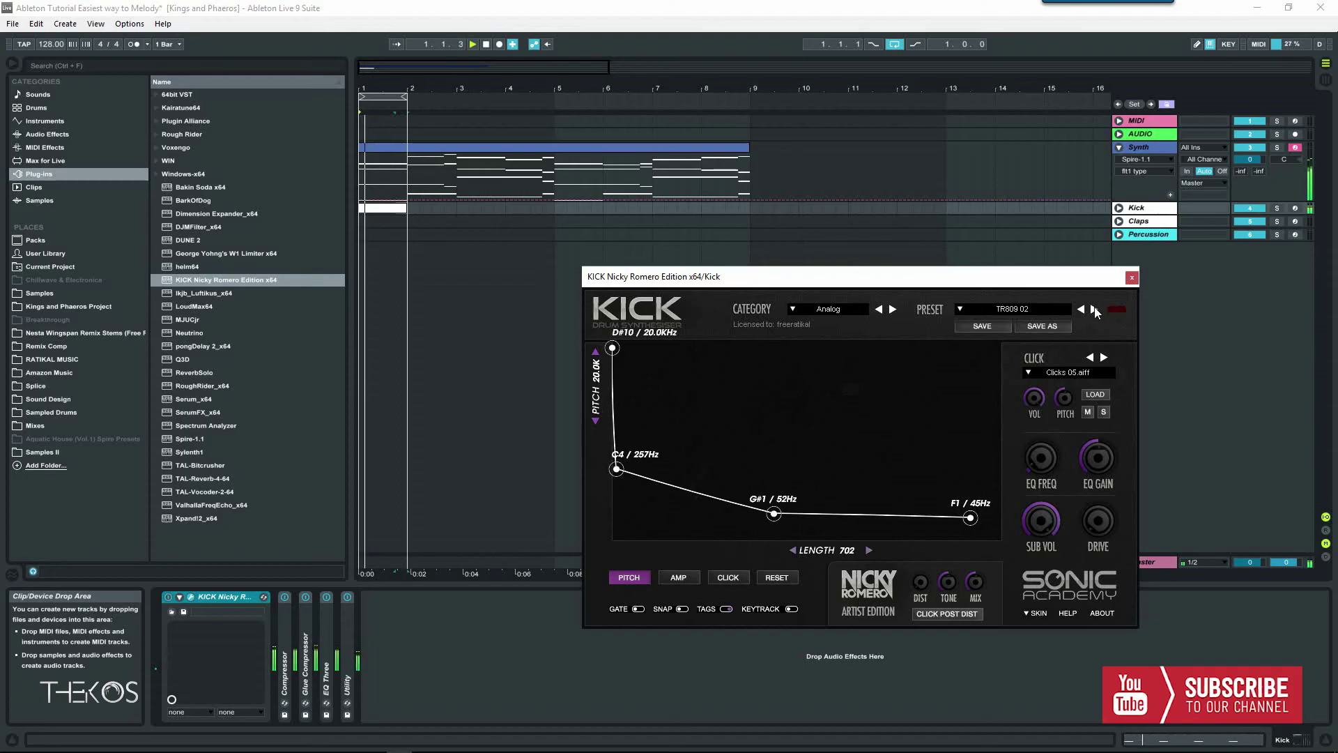
click(1094, 309)
click(1094, 309)
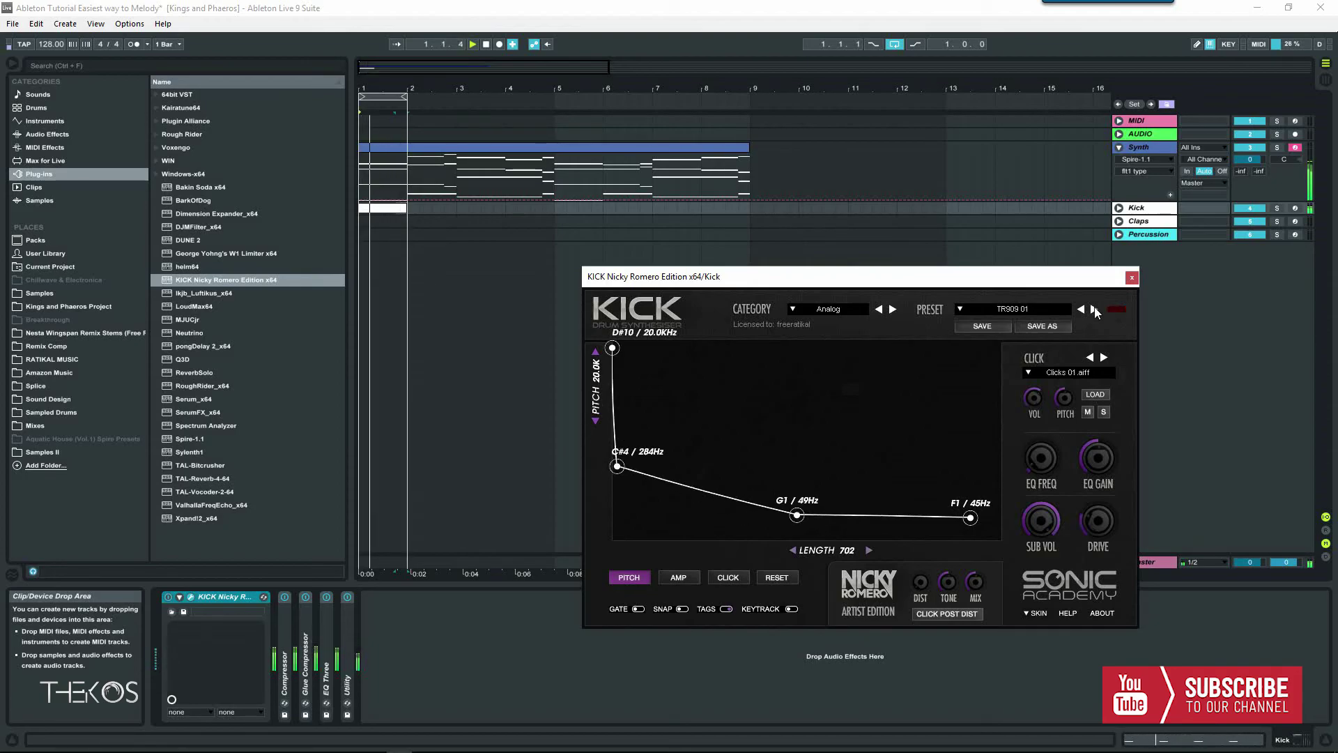
click(1094, 309)
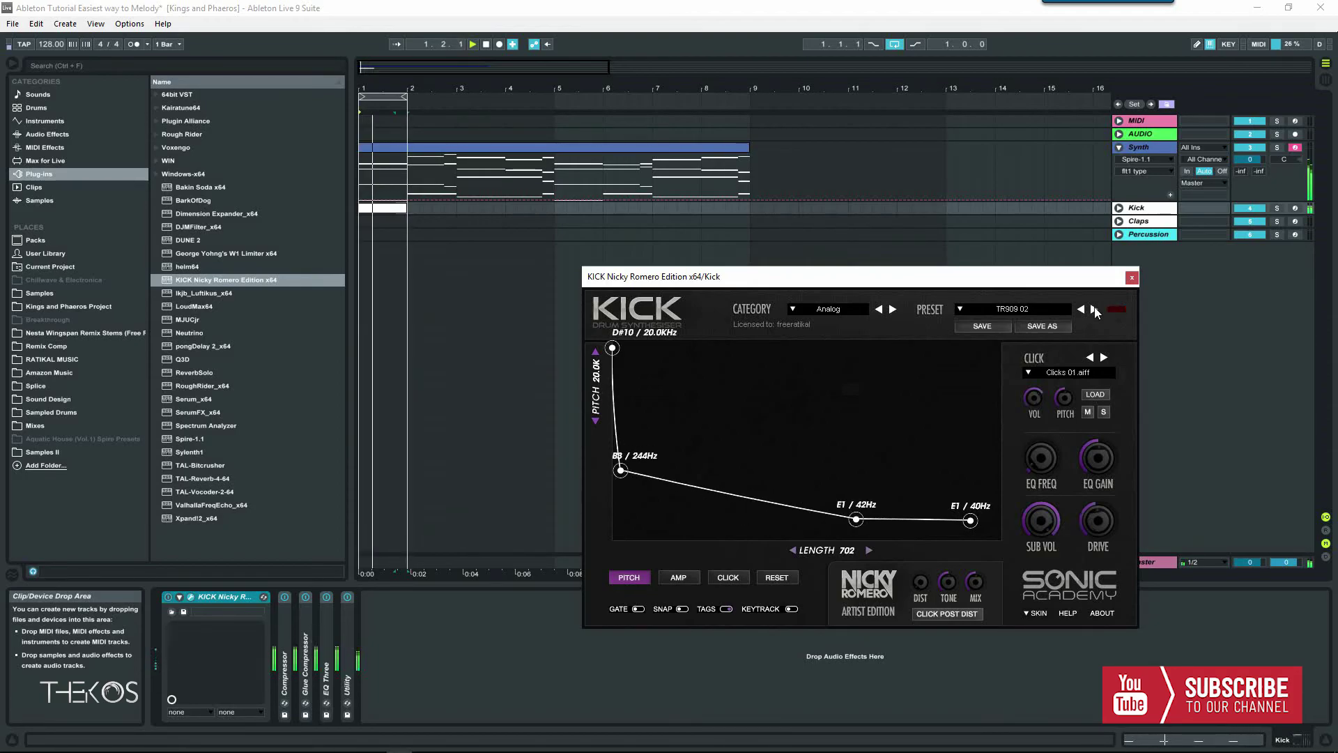
- Compare presets TR909 01 and TR909 02 again, and continue auditioning up to TR9091 02
click(1082, 310)
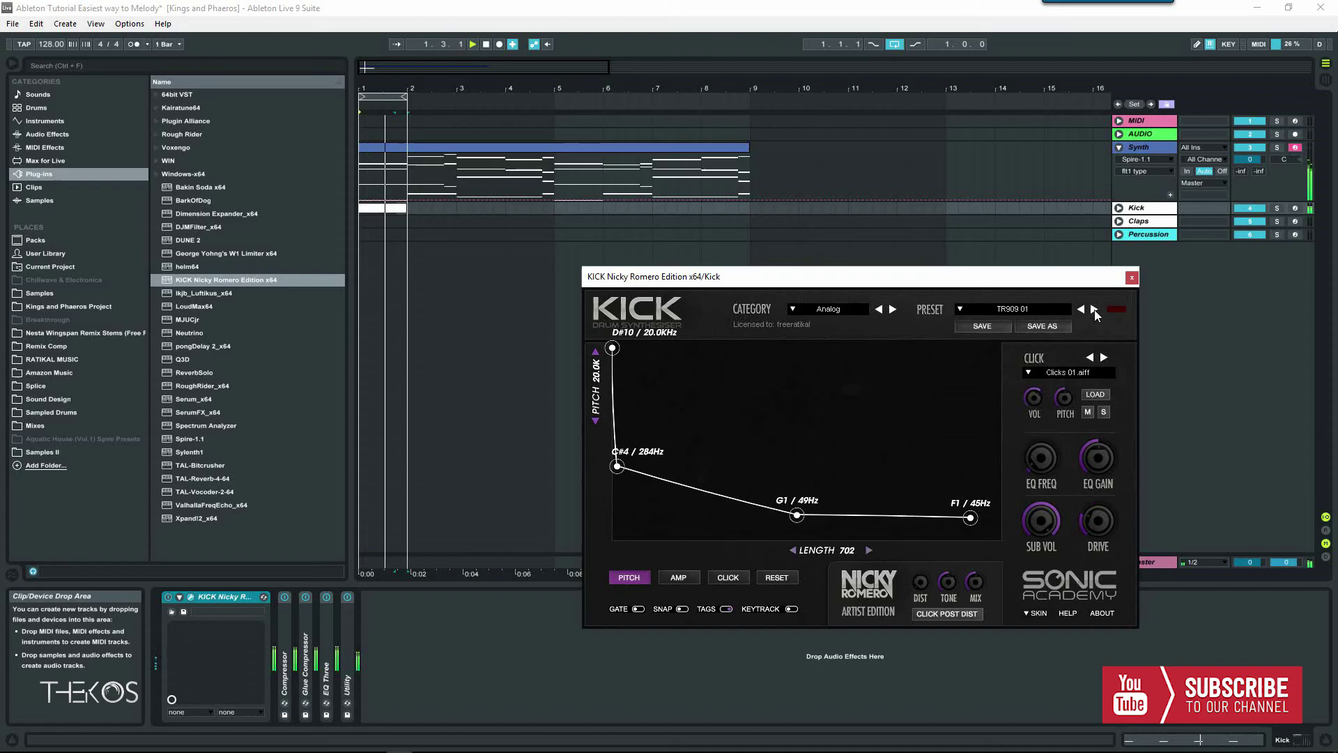
click(1094, 310)
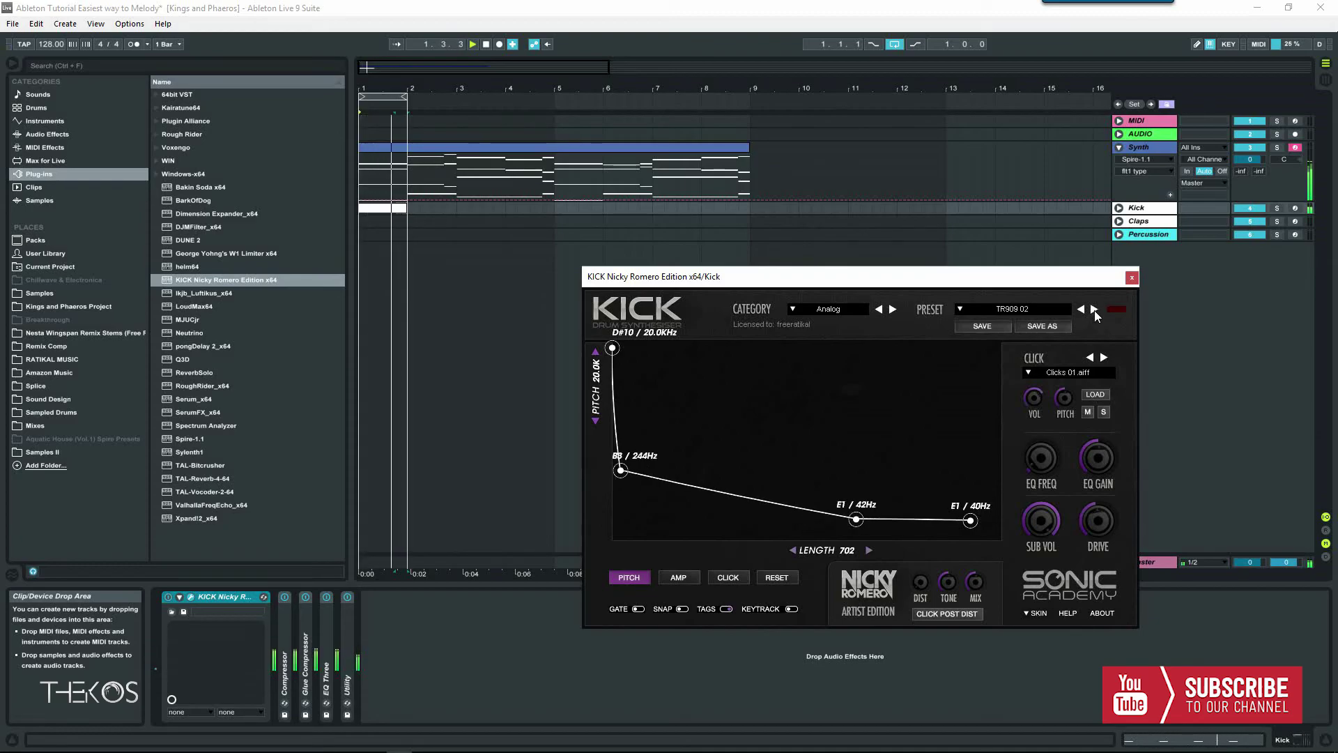
click(1094, 310)
click(1094, 311)
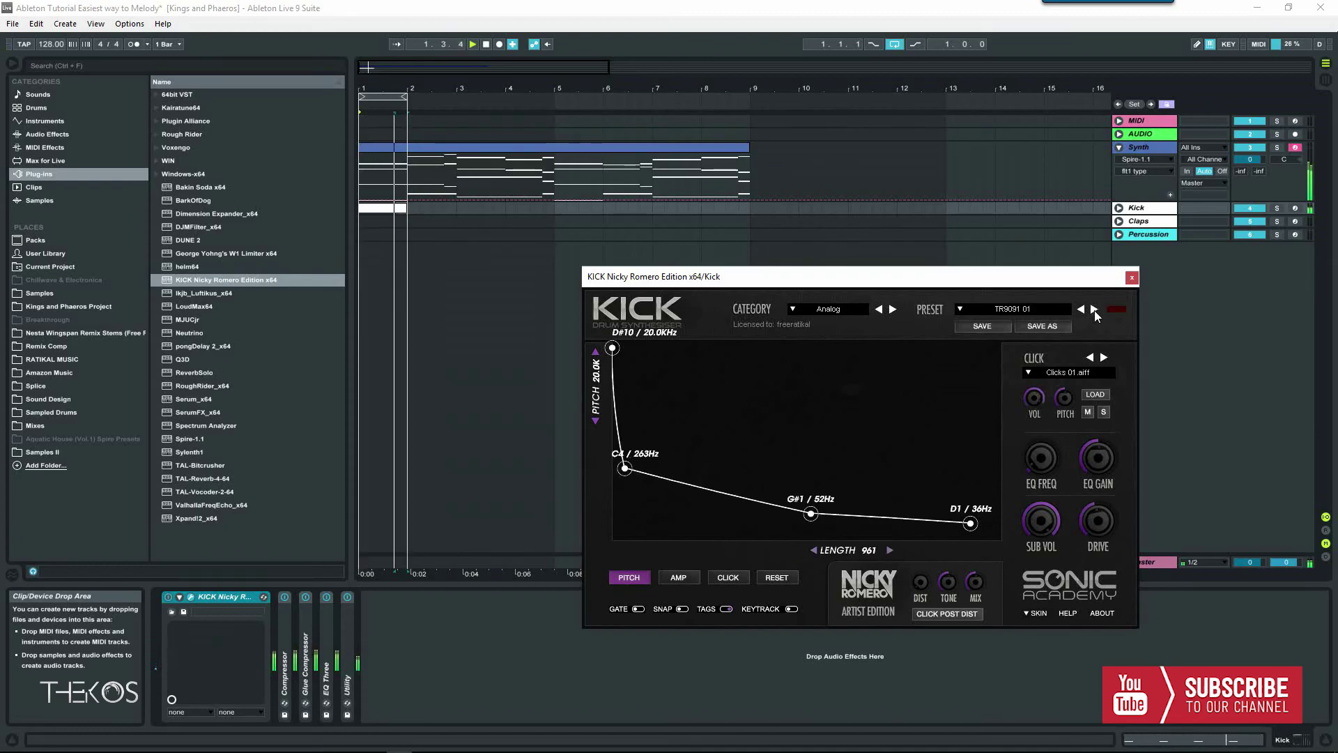
click(1094, 310)
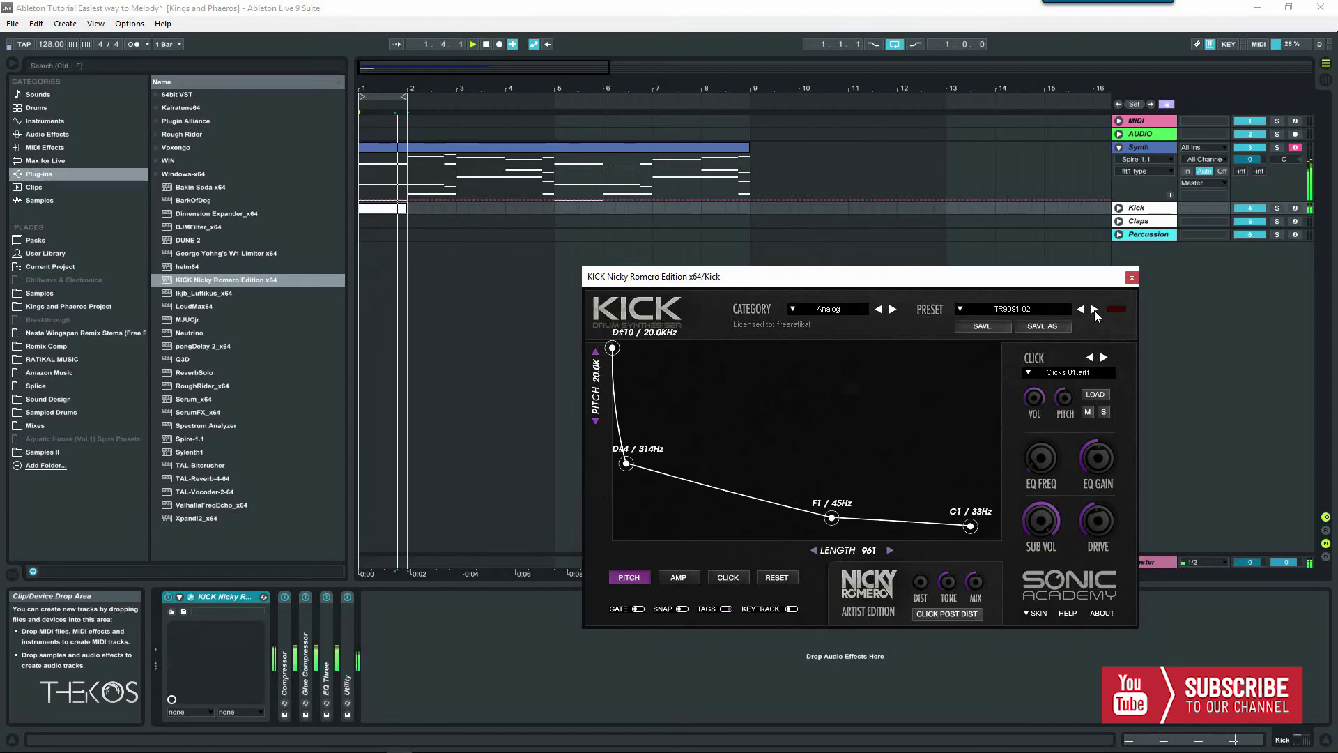
- Audition kicks from the Bass, D&B and House categories, and return to the Analog category's Default preset
click(1094, 310)
click(1095, 311)
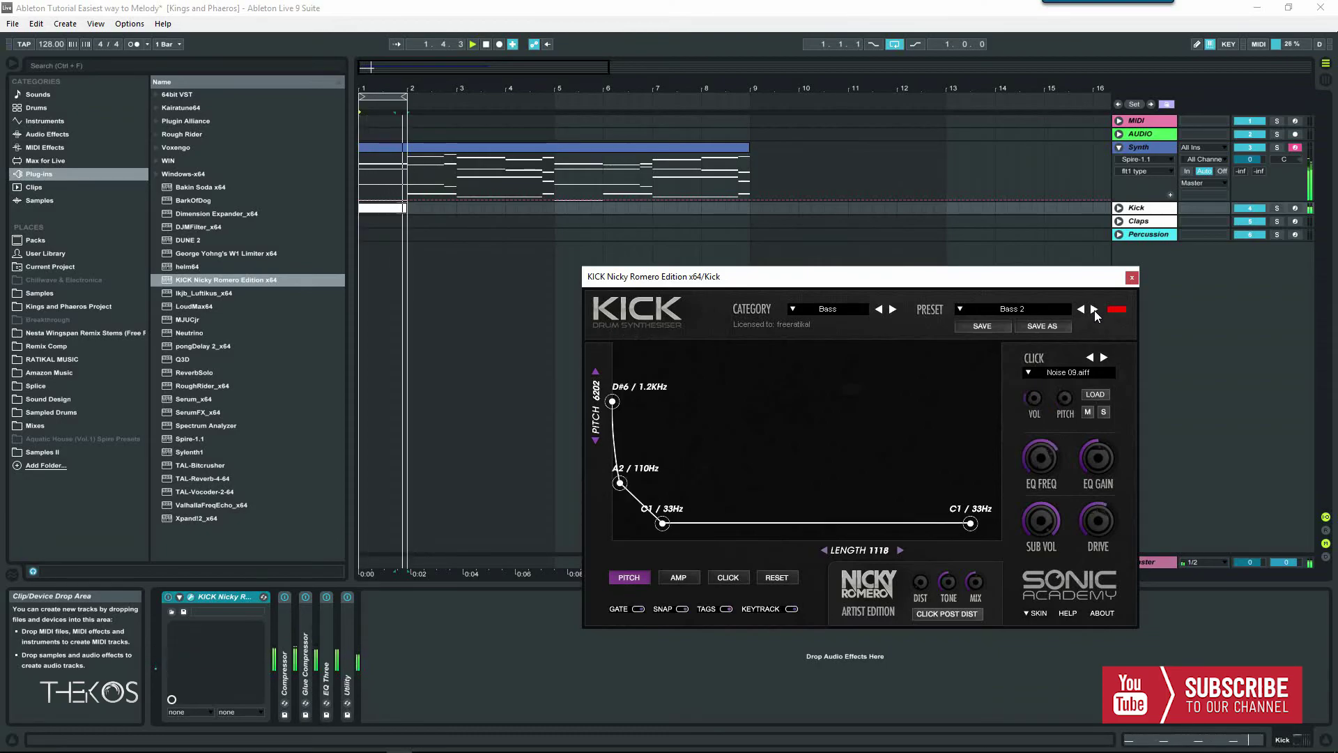
click(893, 309)
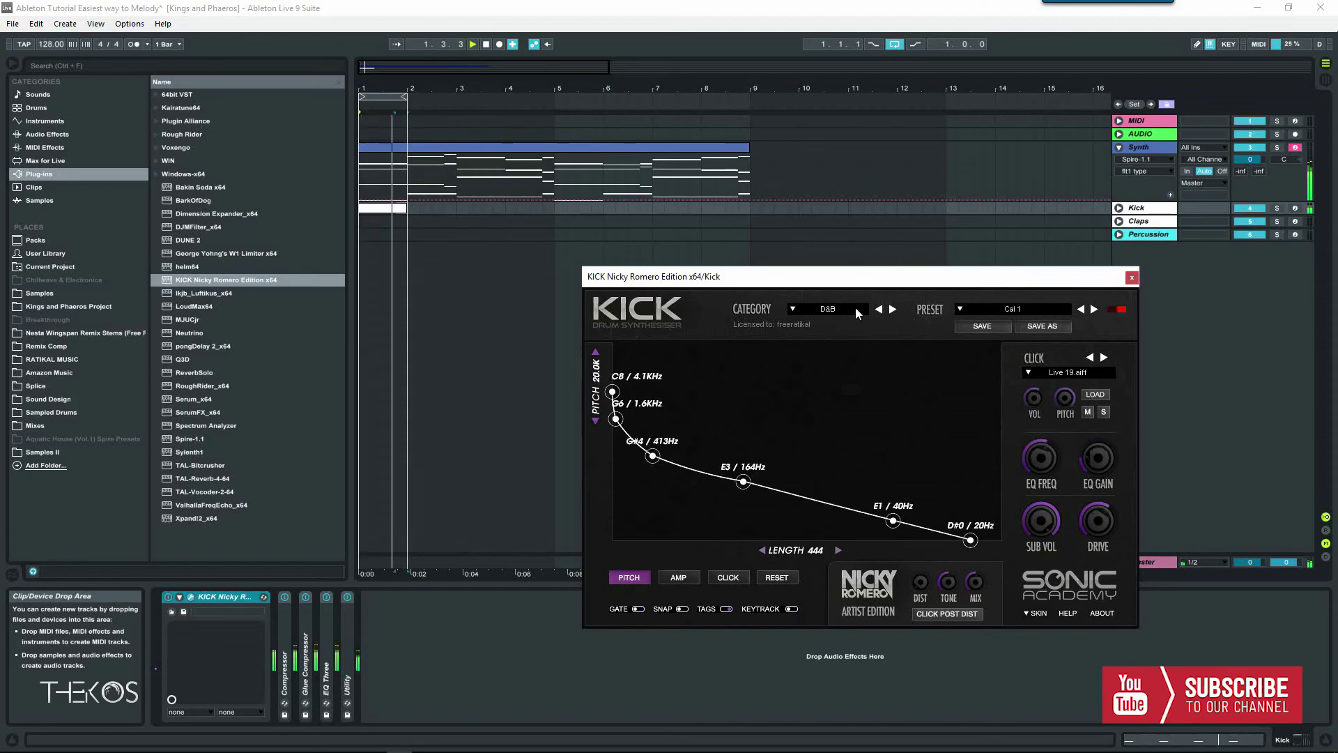
click(829, 313)
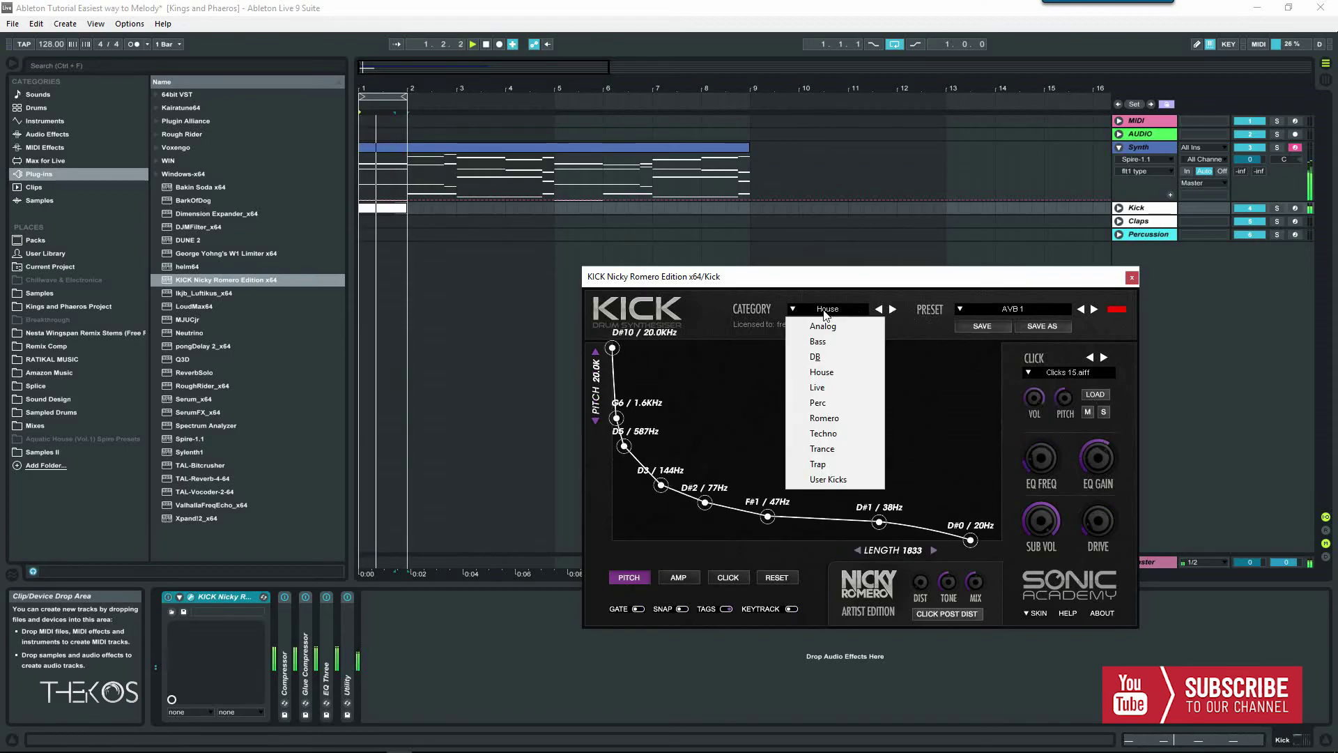
click(835, 329)
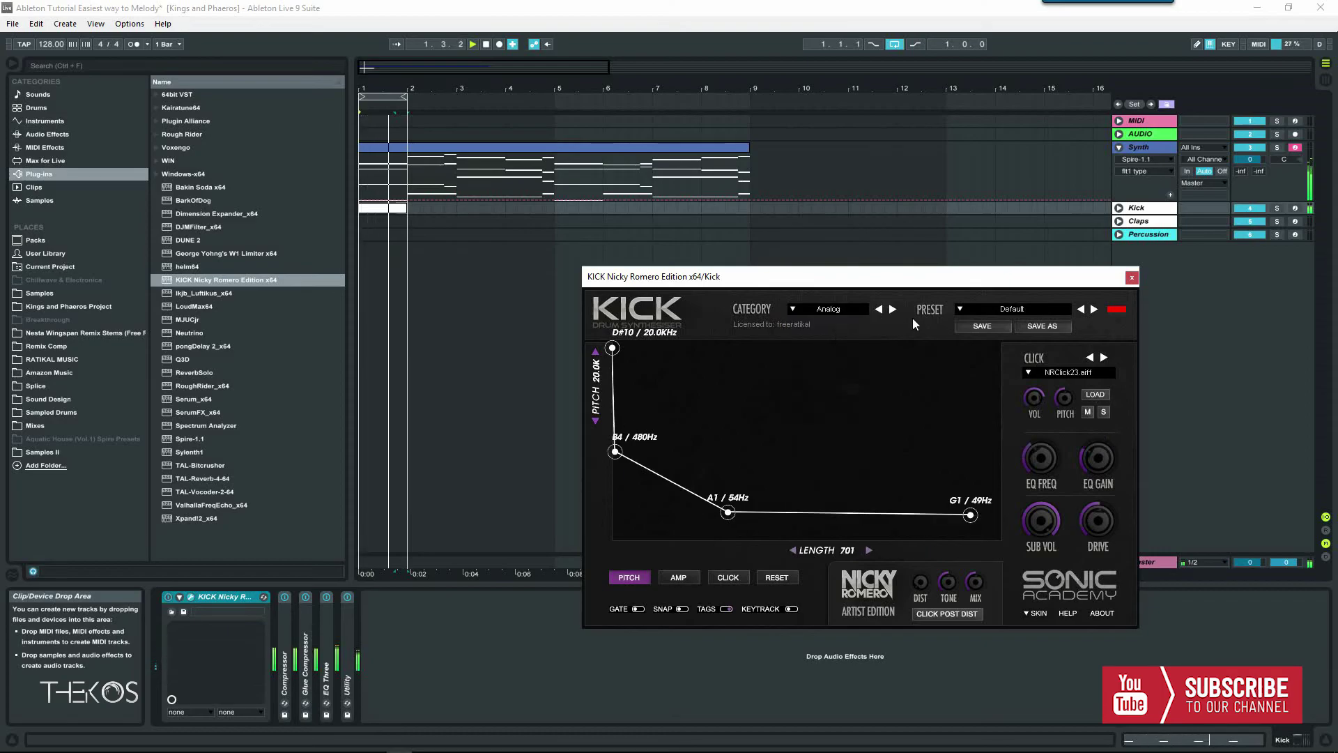
- Audition the Analog presets again during playback, choose TR909 02 as the kick sound, and close the KICK plug-in
click(1094, 309)
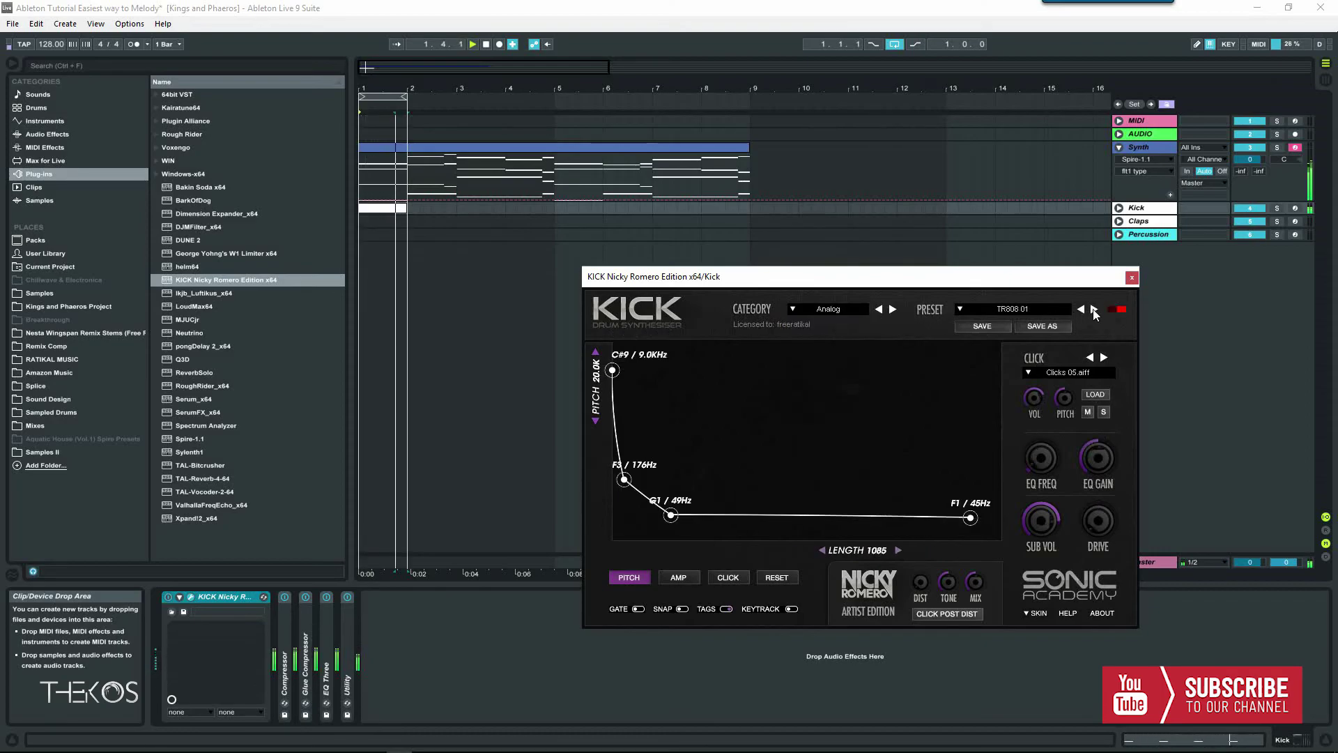
click(1094, 311)
click(1095, 310)
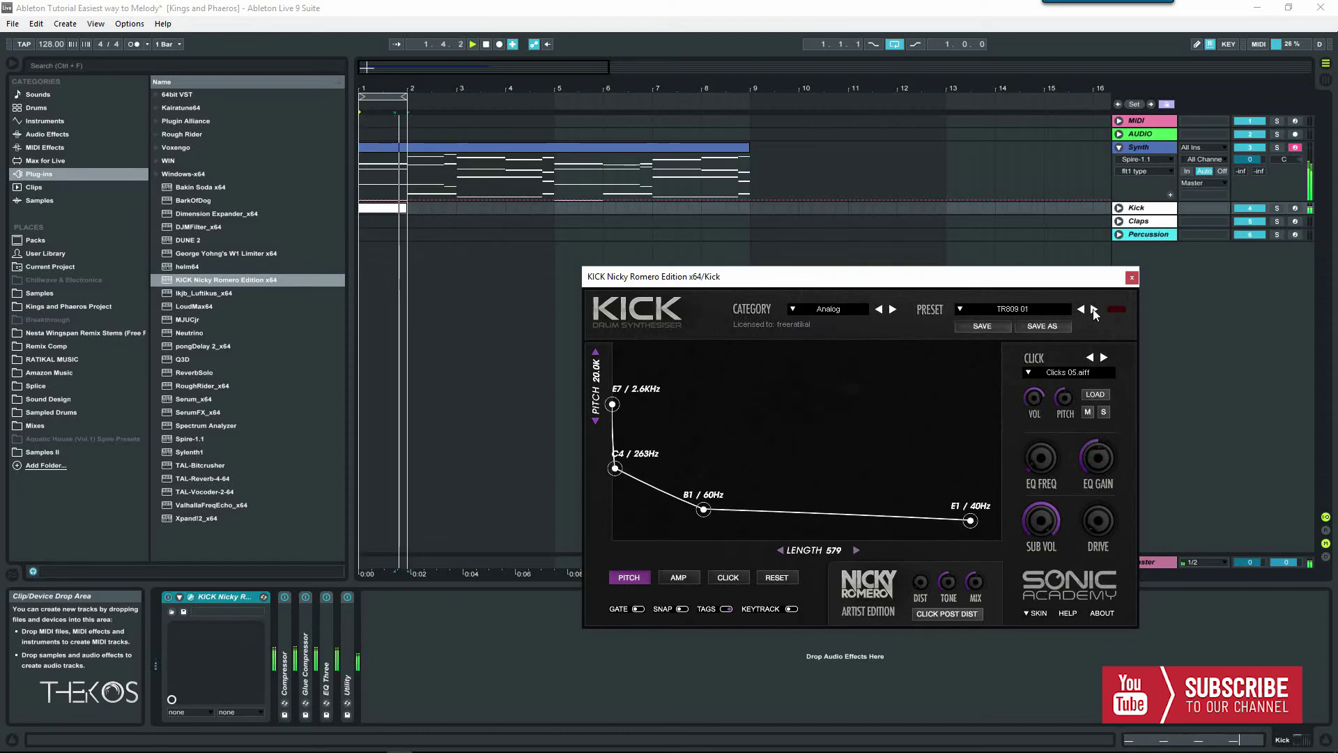
click(1094, 311)
click(1094, 311)
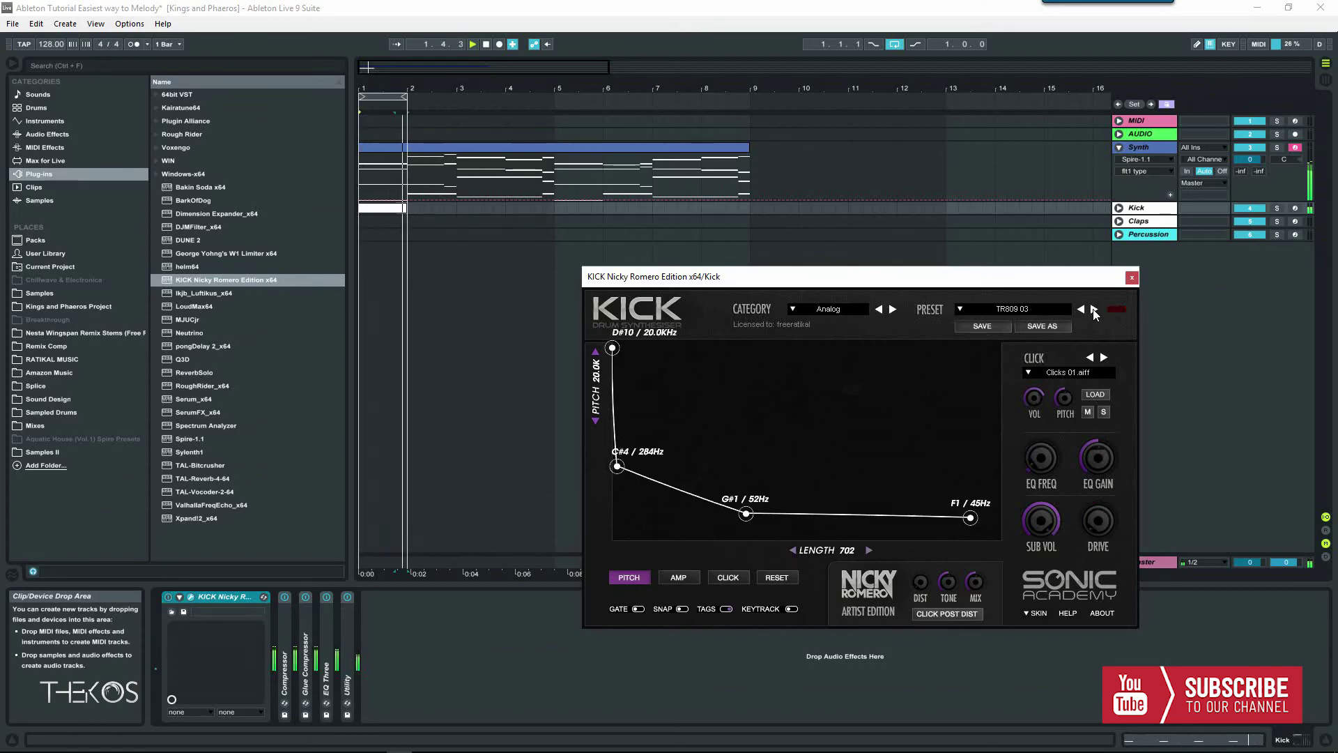
click(1094, 311)
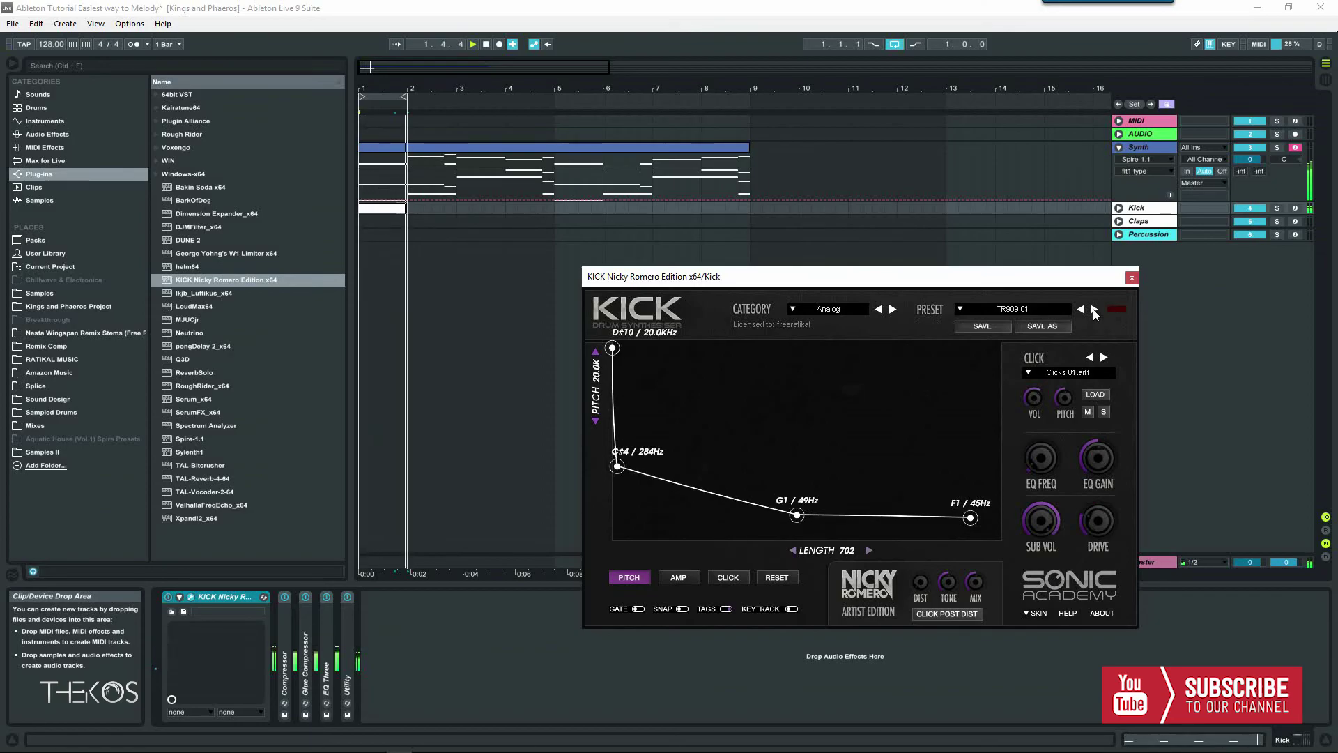
click(1094, 310)
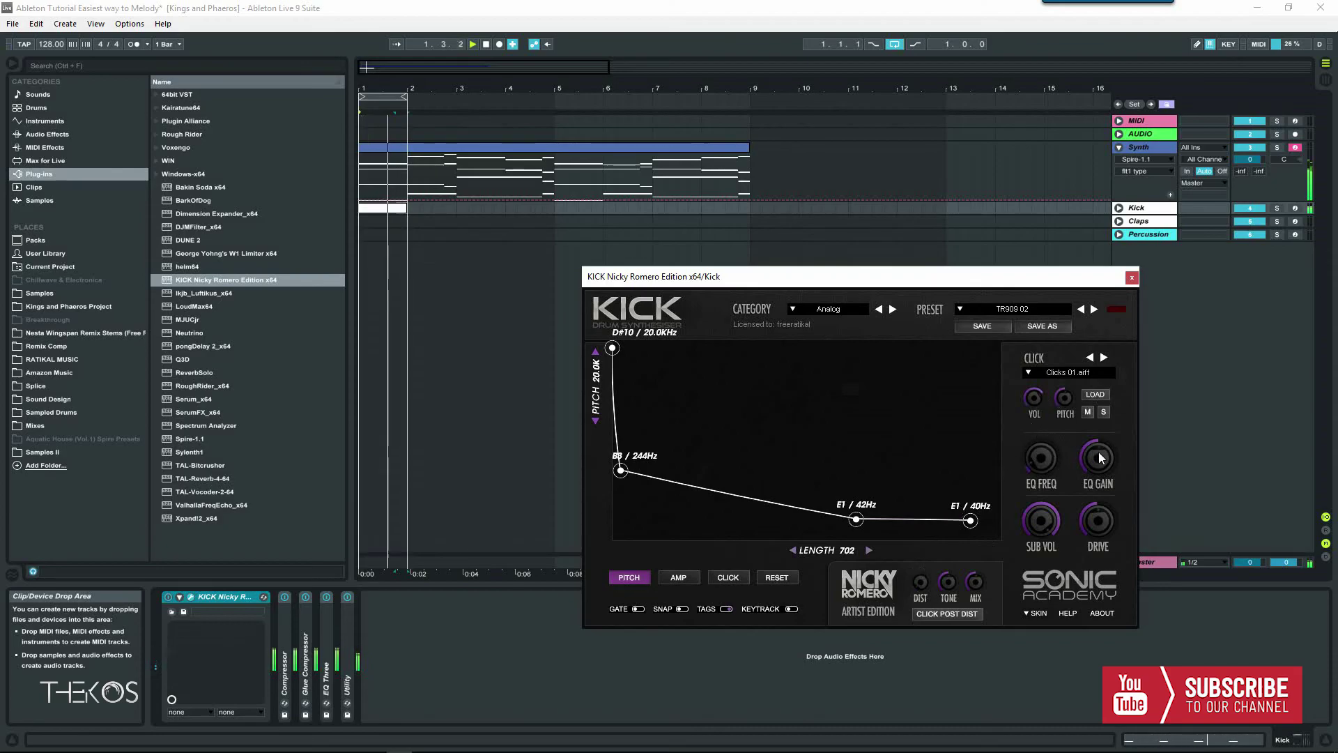
click(1132, 279)
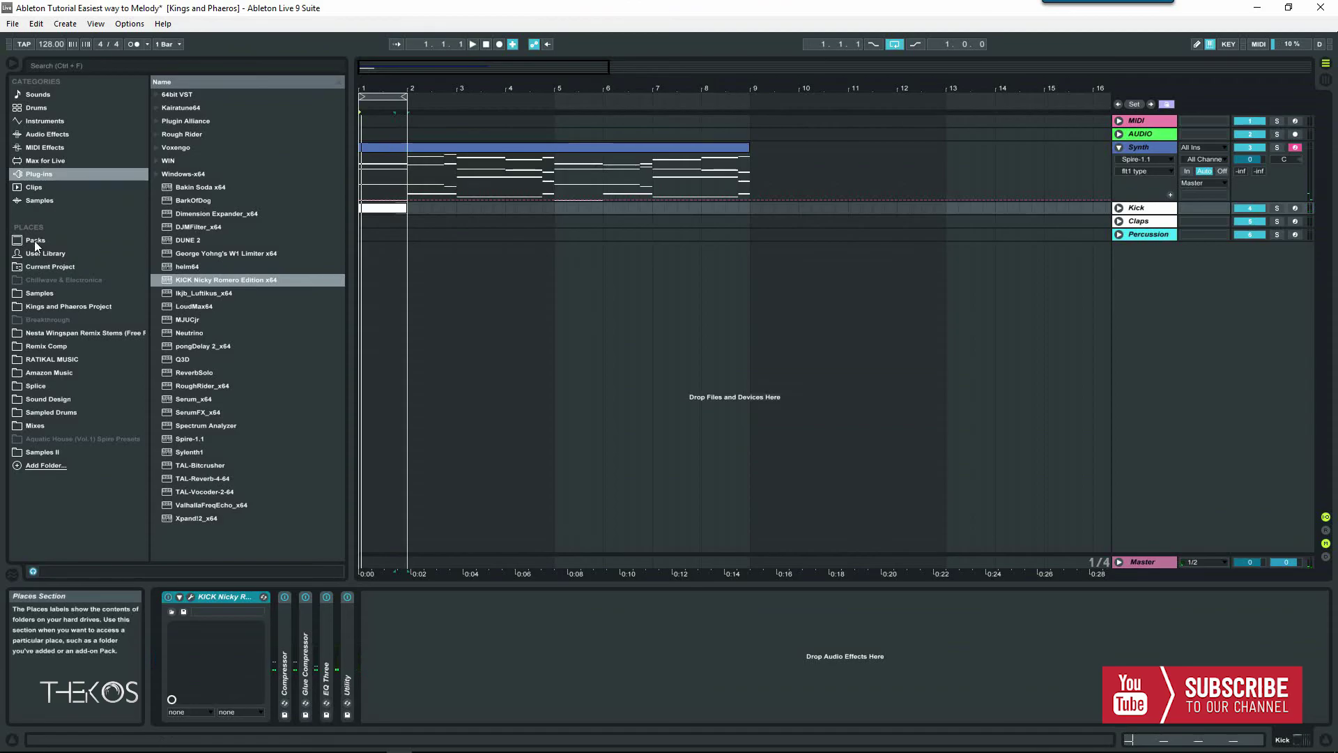
- Browse the Samples place to the Electronic > EDM > House & Techno folder and look through its sample packs
click(39, 296)
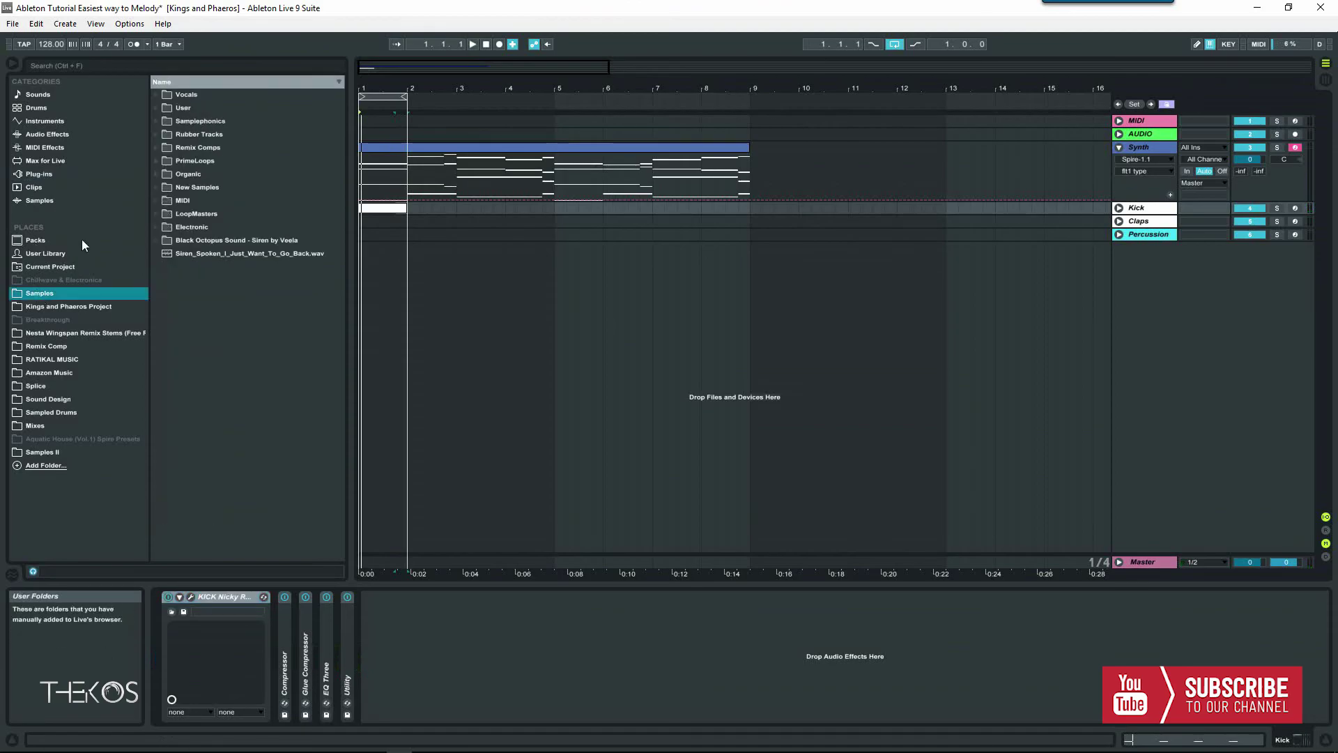
click(163, 227)
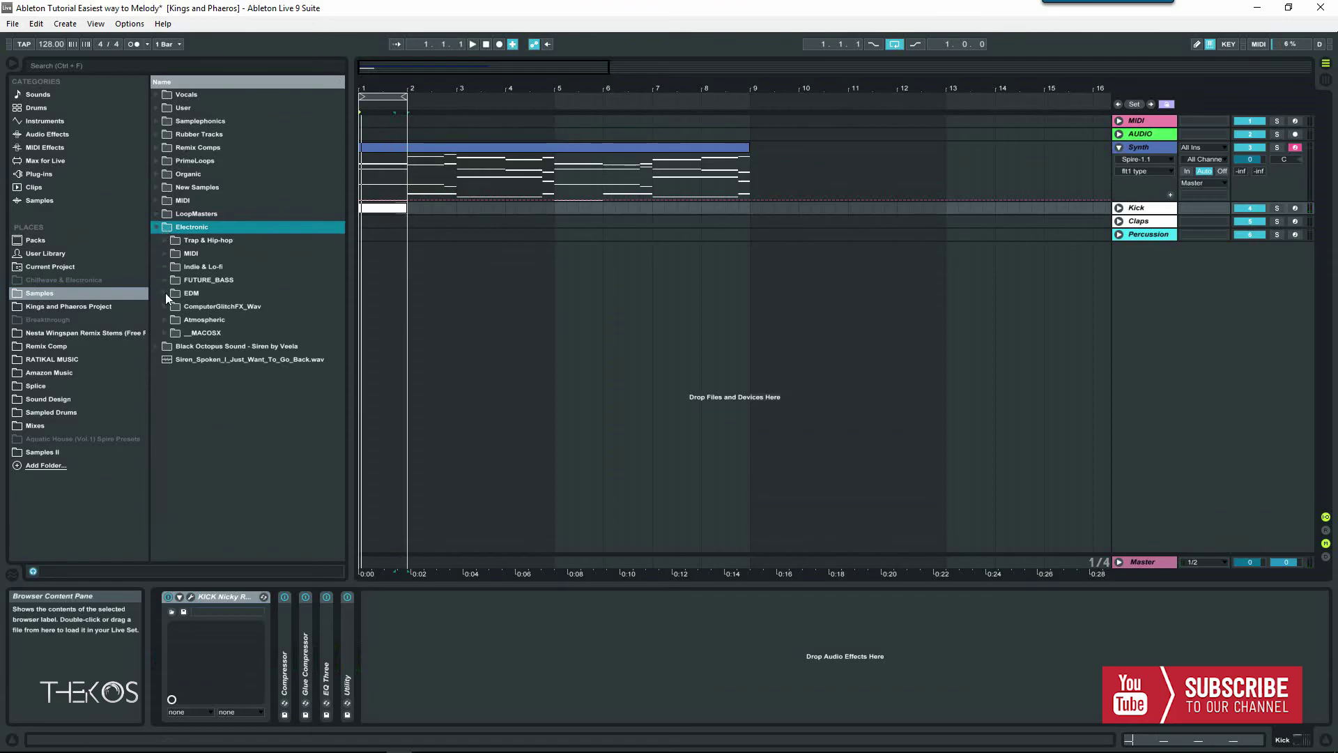
click(165, 293)
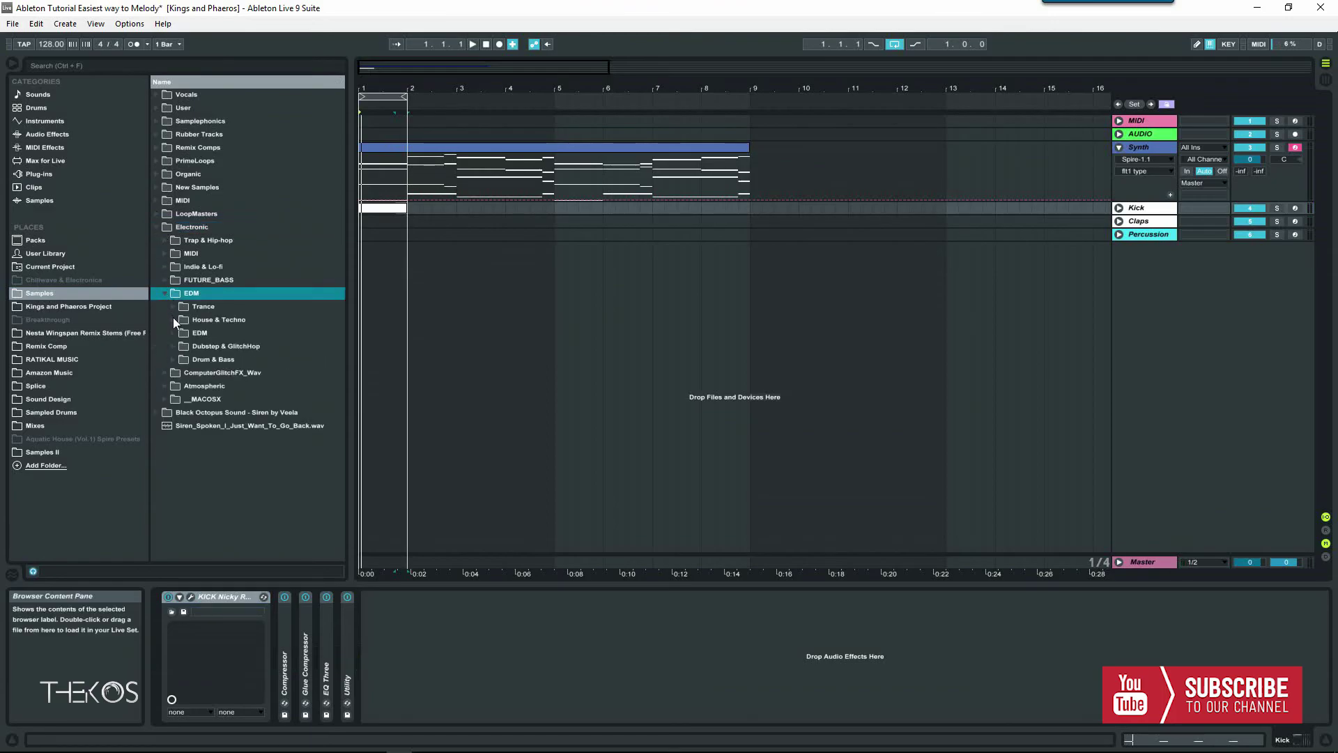
click(172, 318)
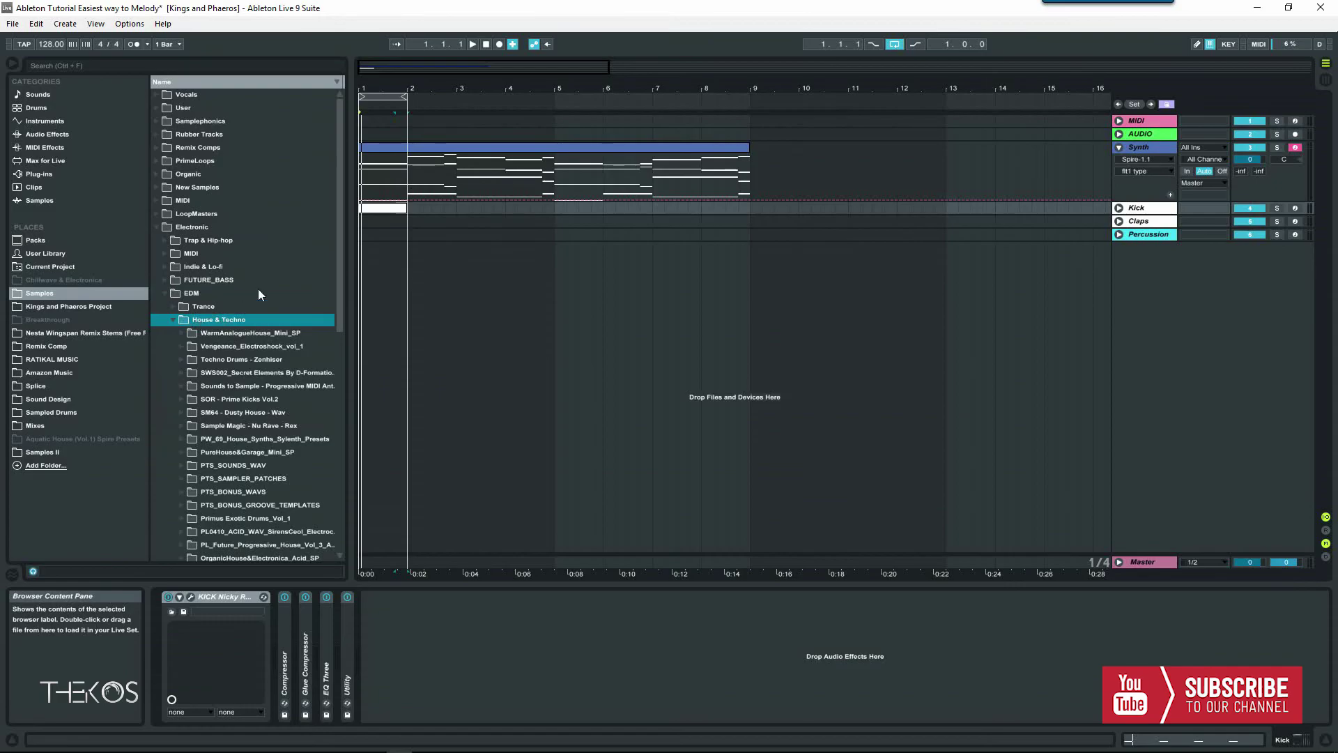
drag(342, 224, 338, 354)
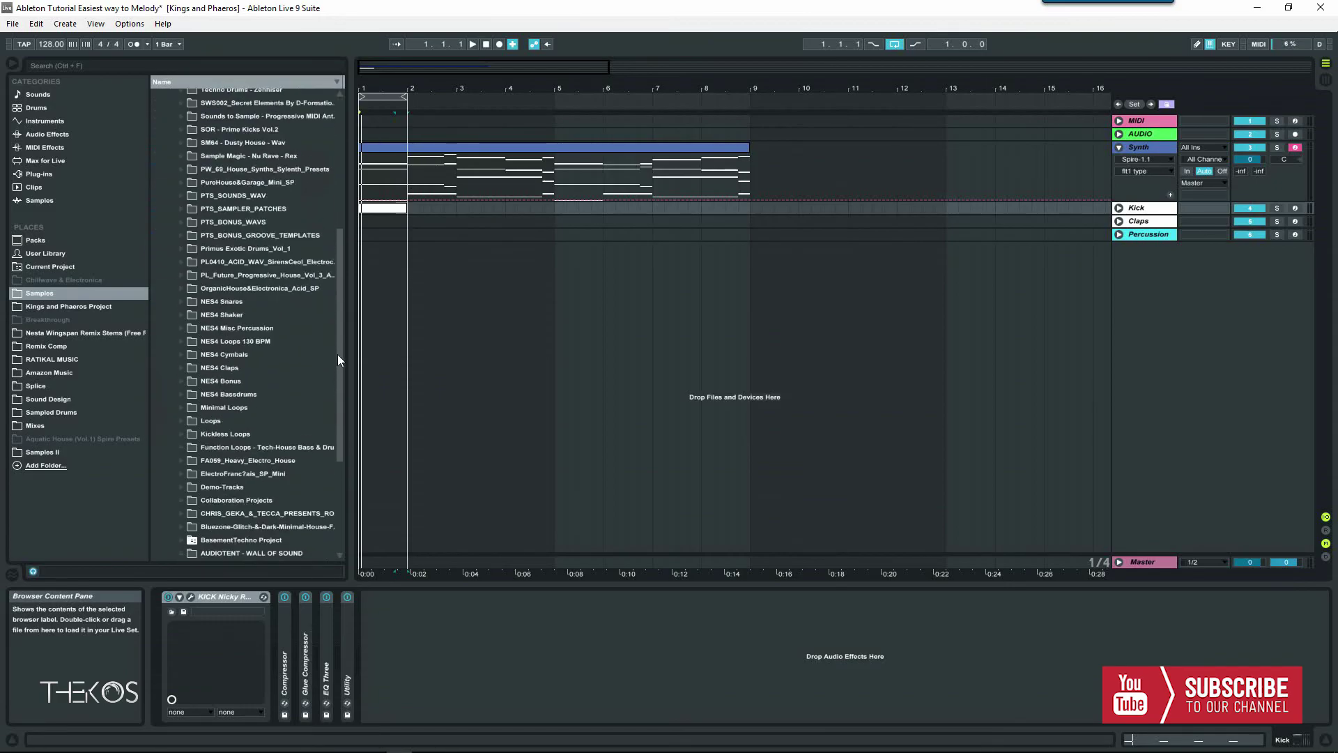
- Open PSED1 Claps 001 Project in the Primus Exotic Drums_Vol_1 pack and preview PSED1 Claps 006.alc
click(182, 248)
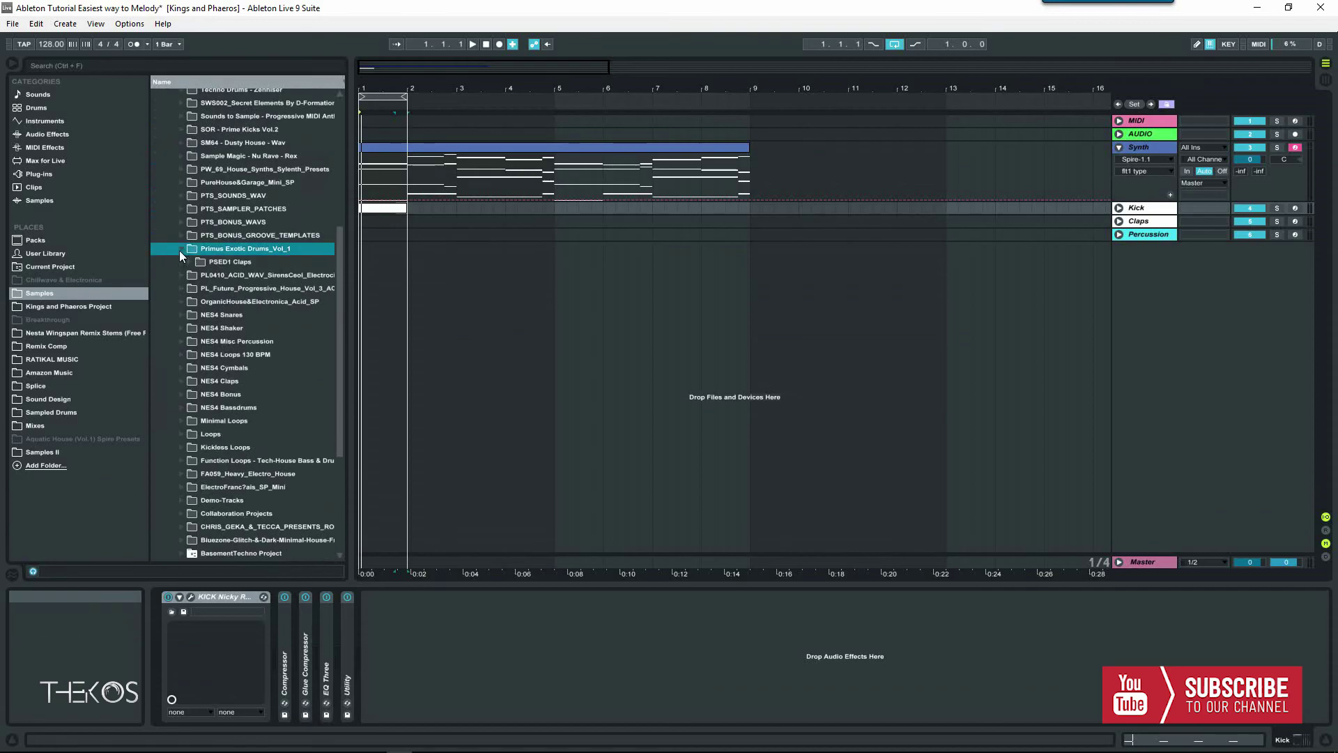
click(190, 262)
click(197, 275)
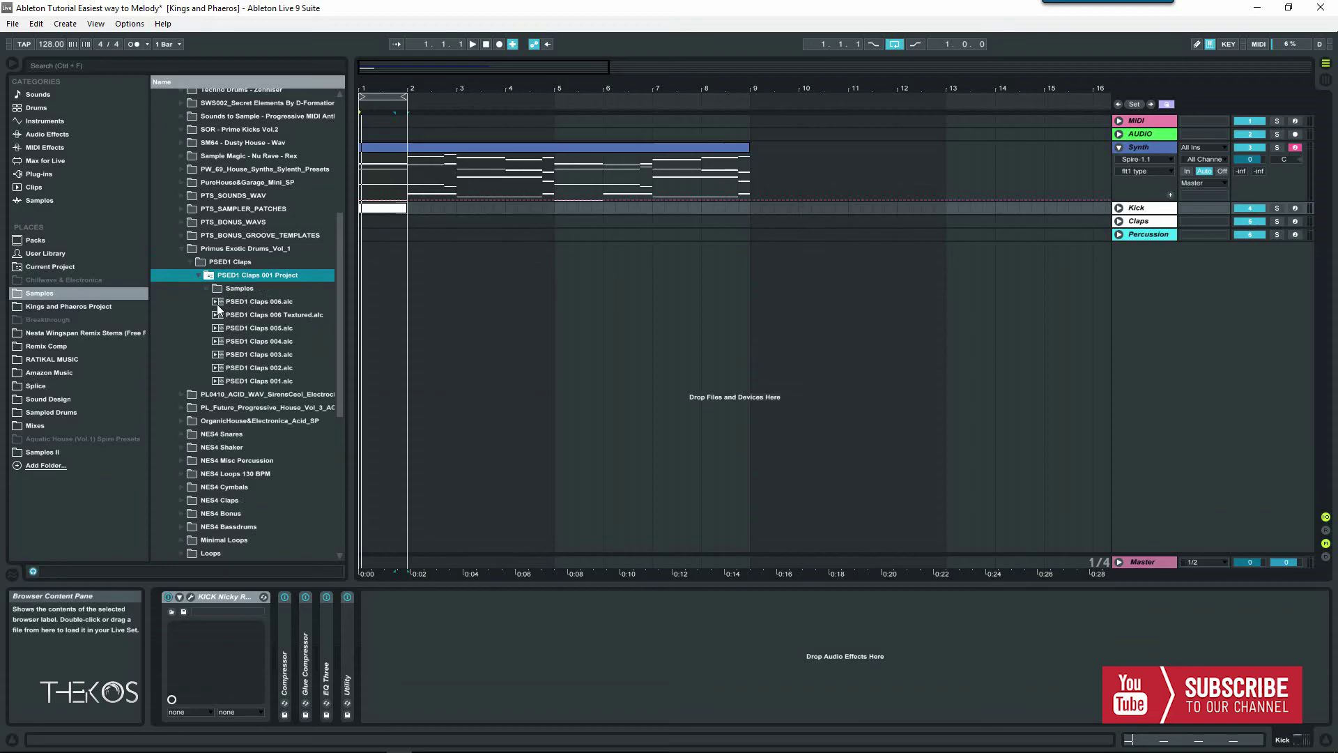
click(218, 304)
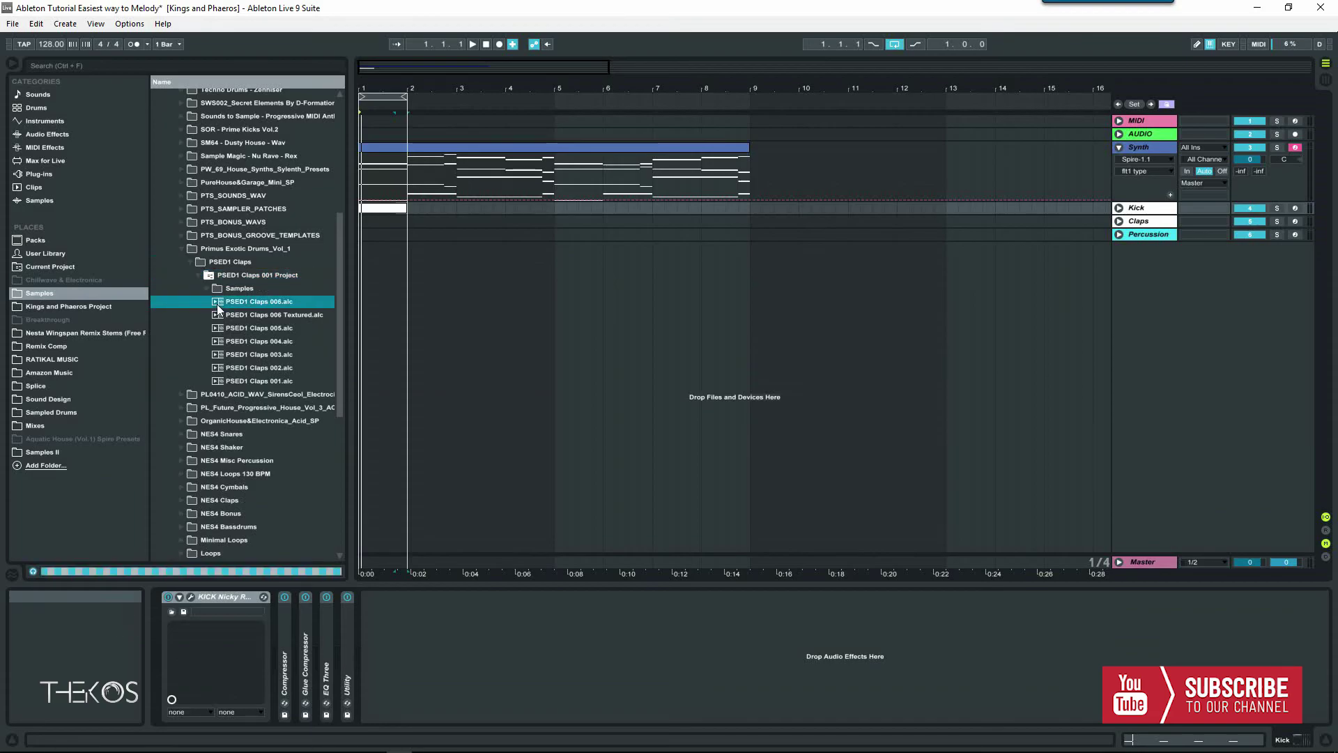
- Load PSED1 Claps 006 into the Claps track's Sampler and arm the track for recording
click(1140, 222)
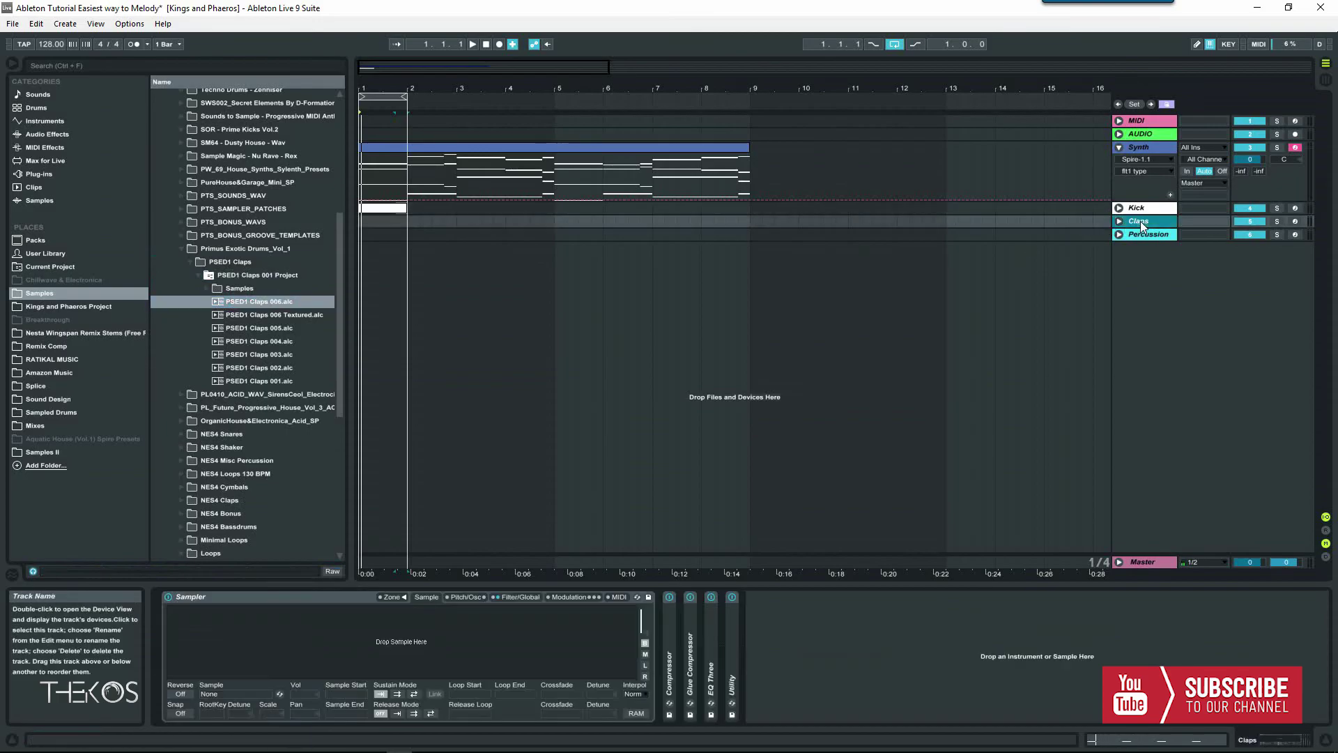
drag(246, 301, 364, 650)
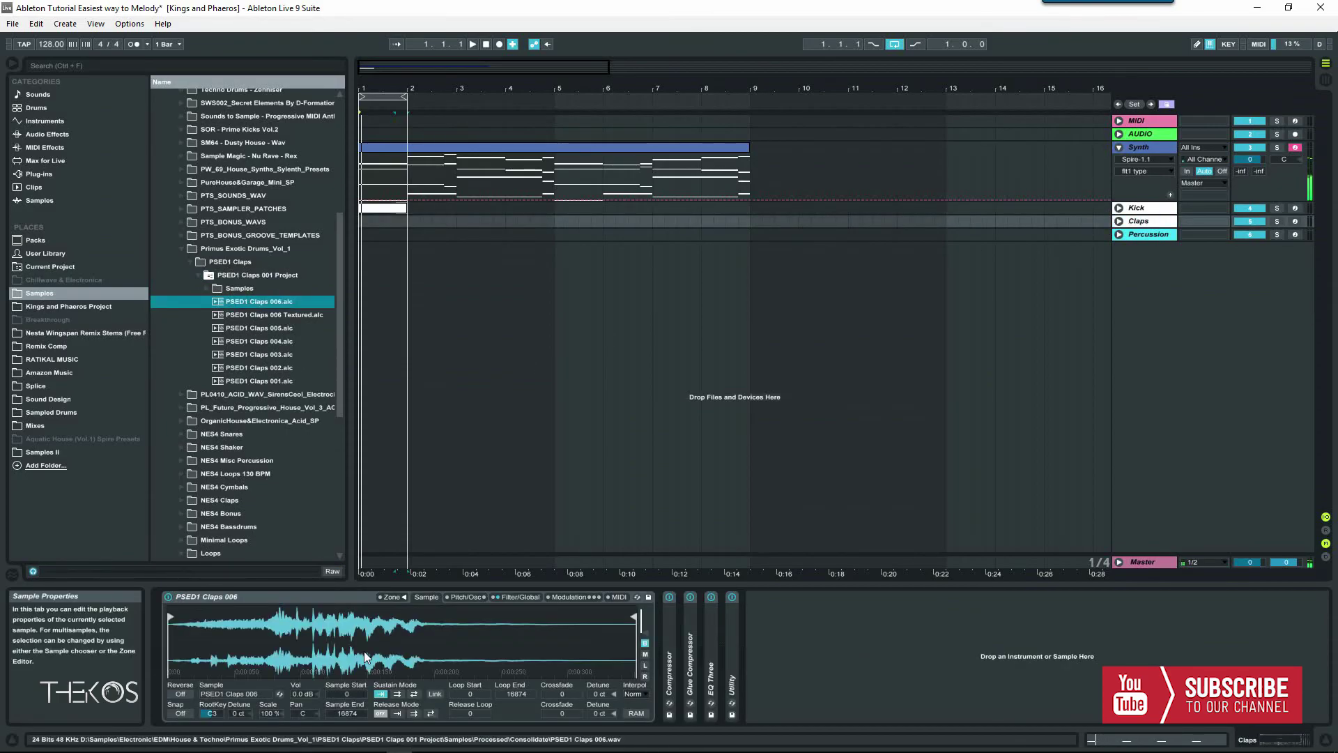
click(1295, 220)
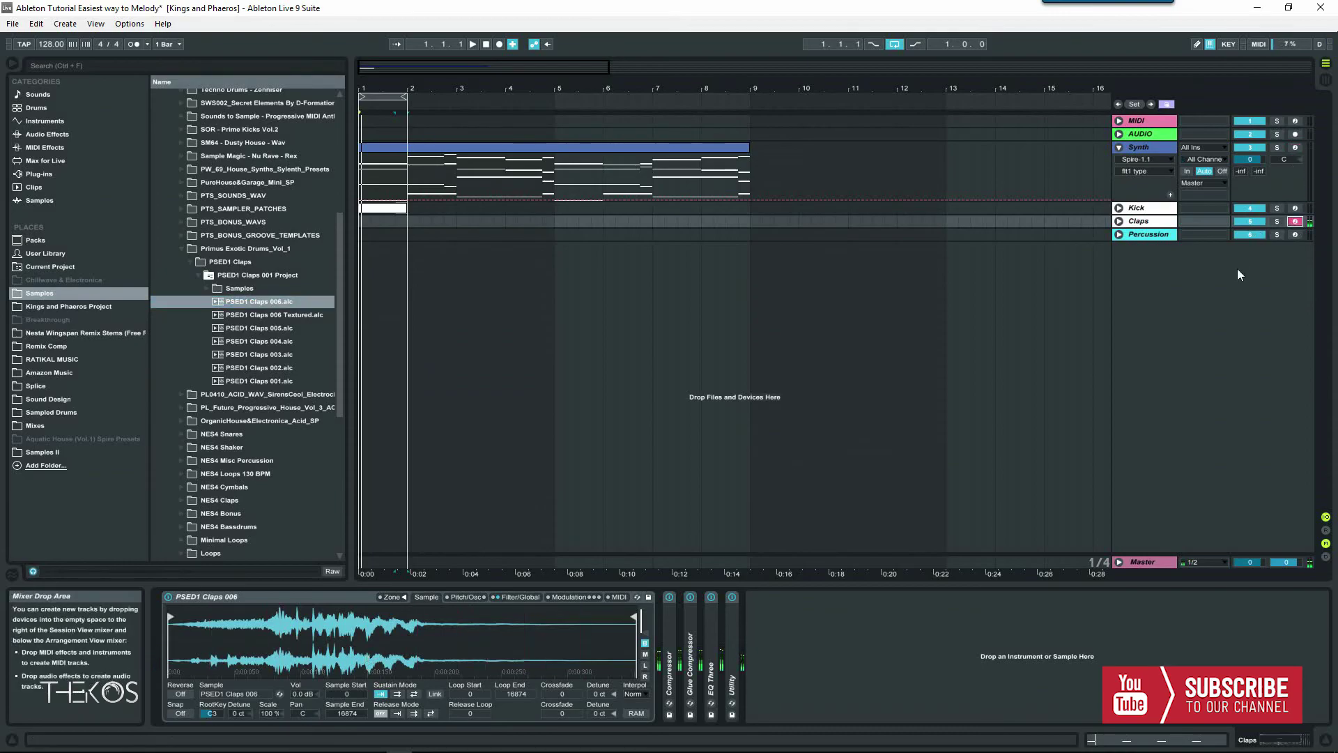
- Record a clap pattern on the Claps track over the looped first bar
key(space)
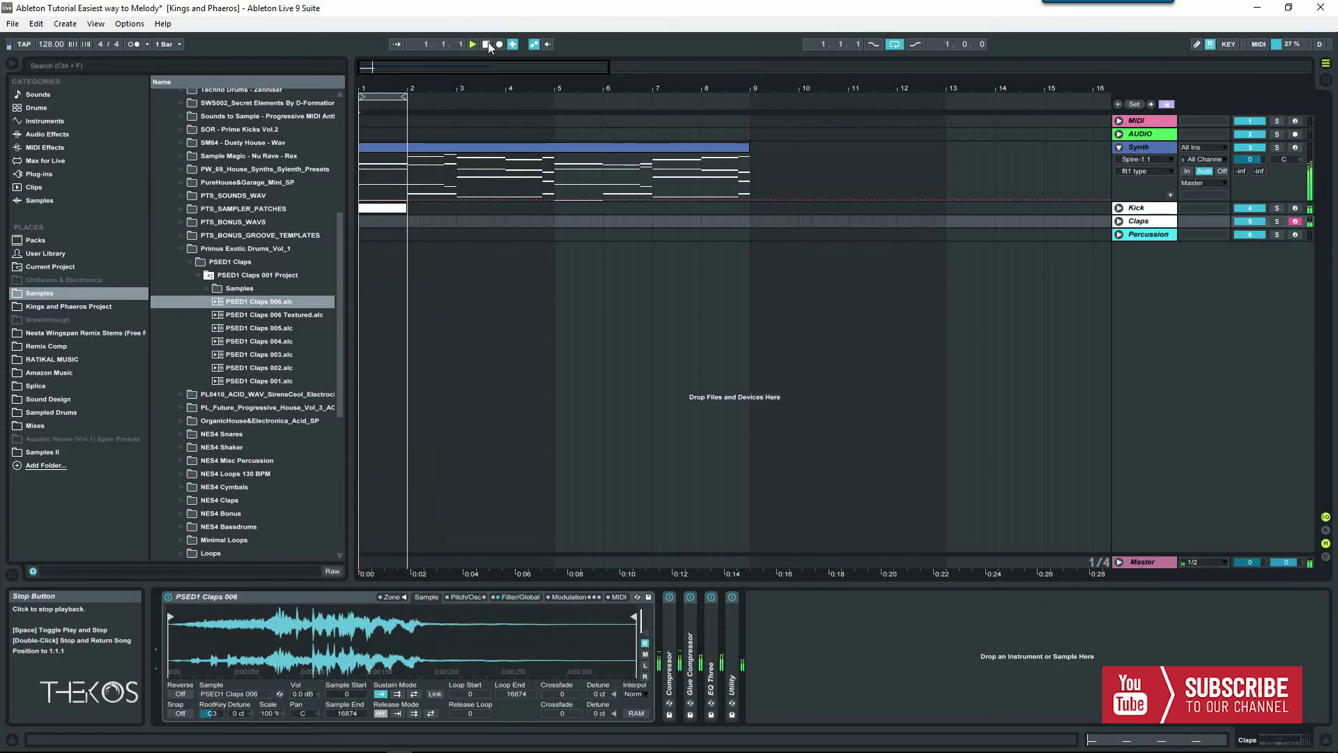
click(487, 45)
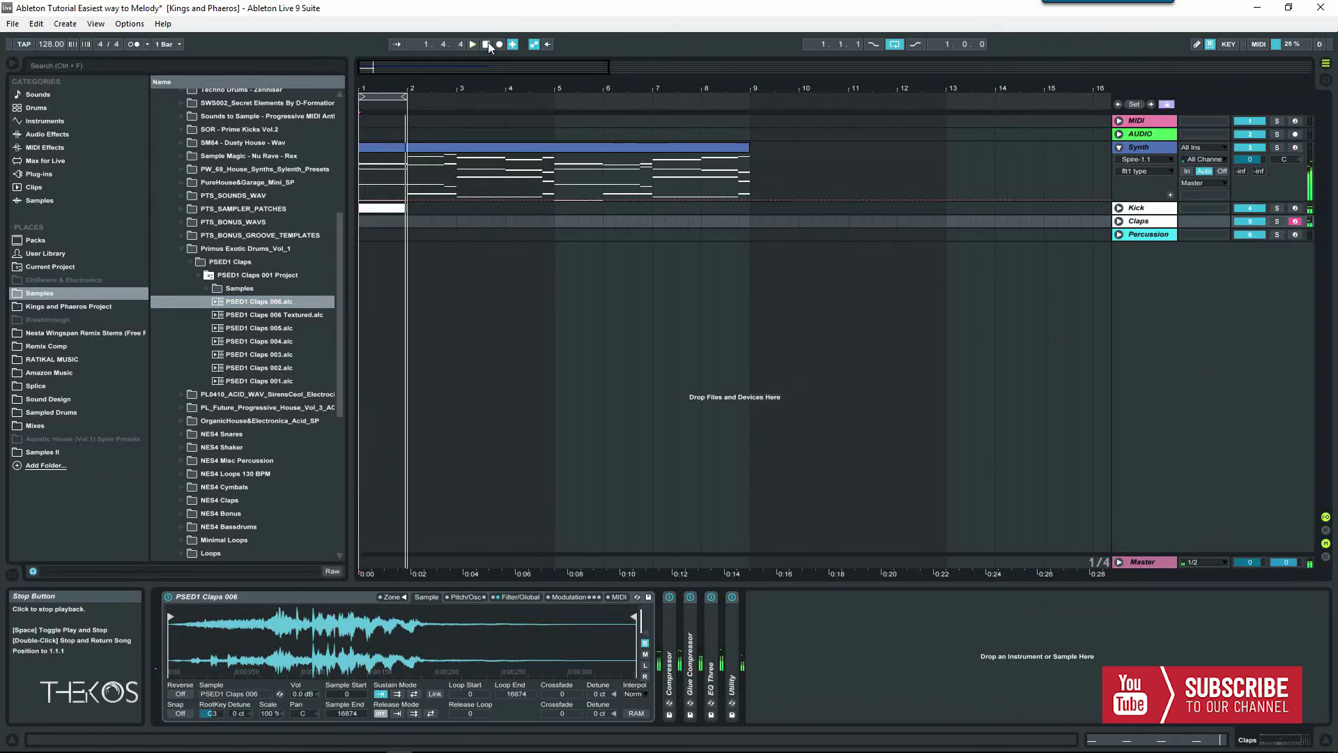
click(500, 44)
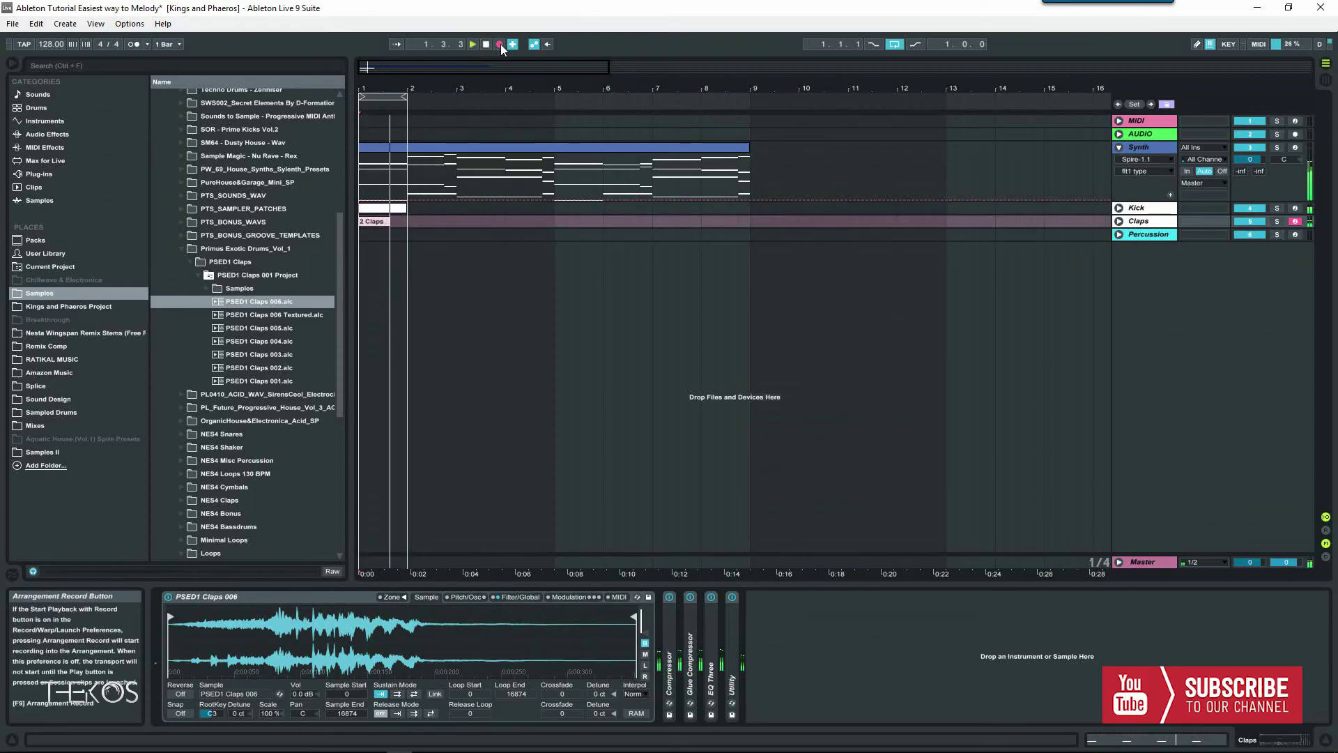
click(500, 45)
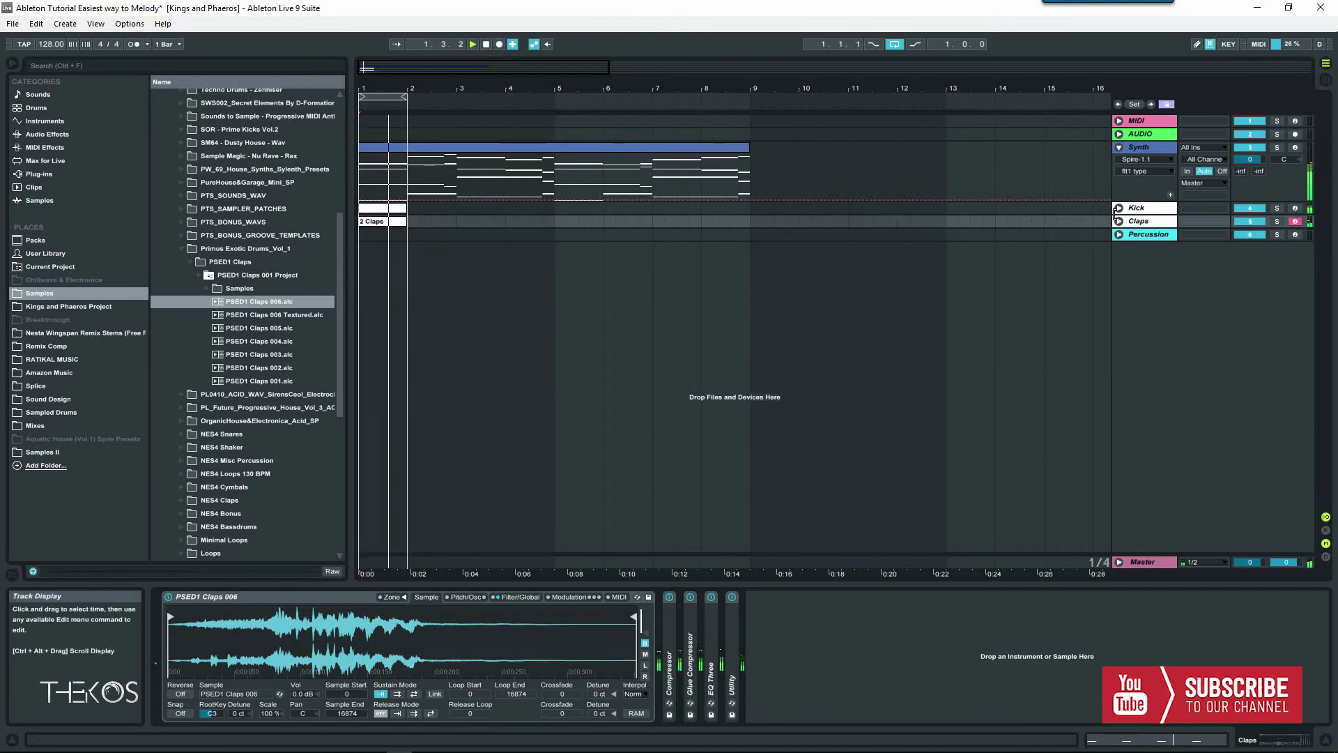
- In the recorded Claps clip, shorten the C3 note at 1.4 and shift both bar 2 notes slightly earlier
click(1119, 220)
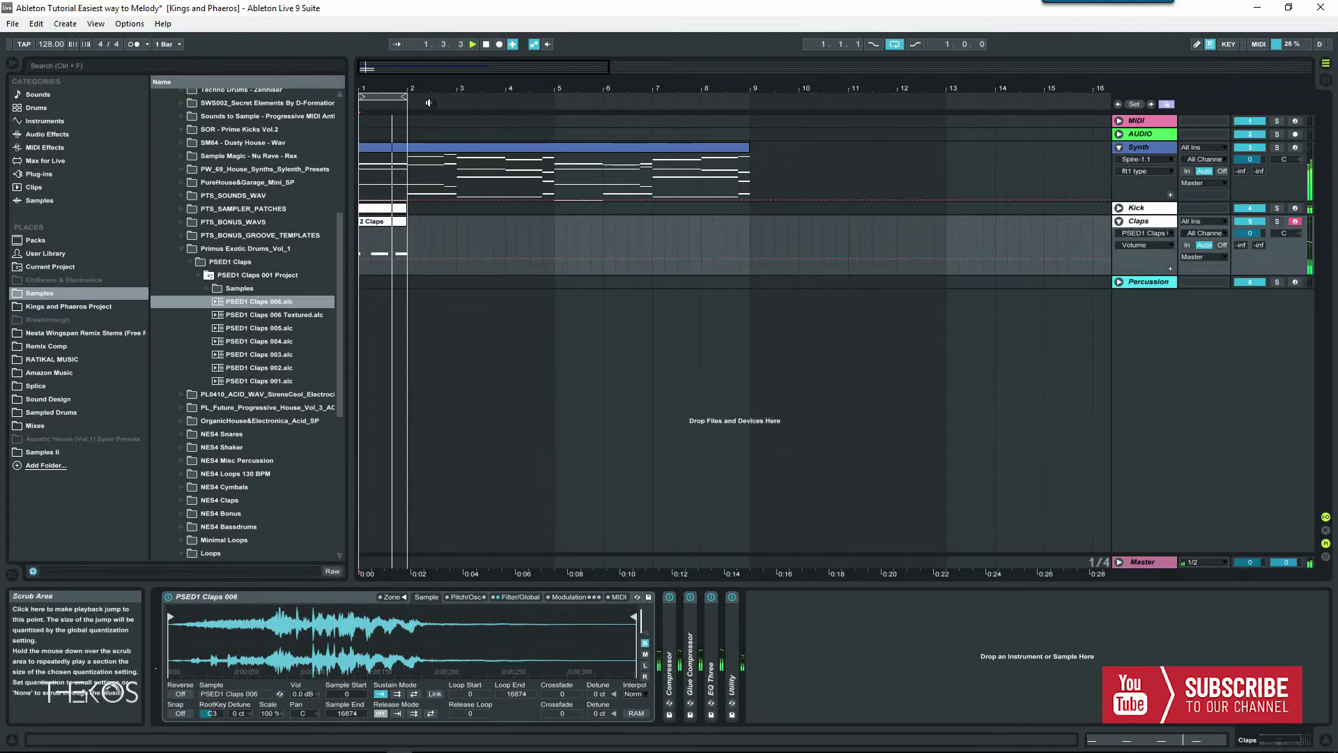
click(379, 220)
double_click(378, 220)
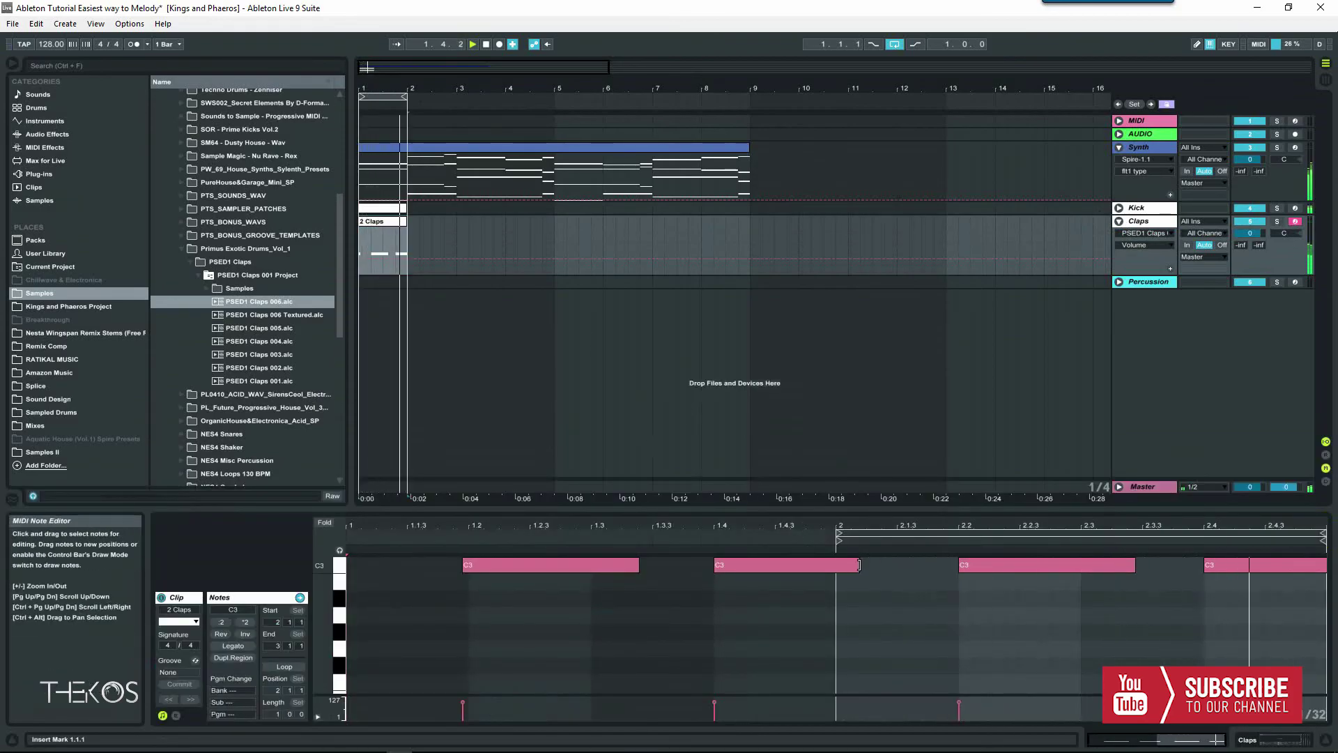
drag(858, 565, 799, 565)
click(945, 601)
drag(948, 604, 1206, 570)
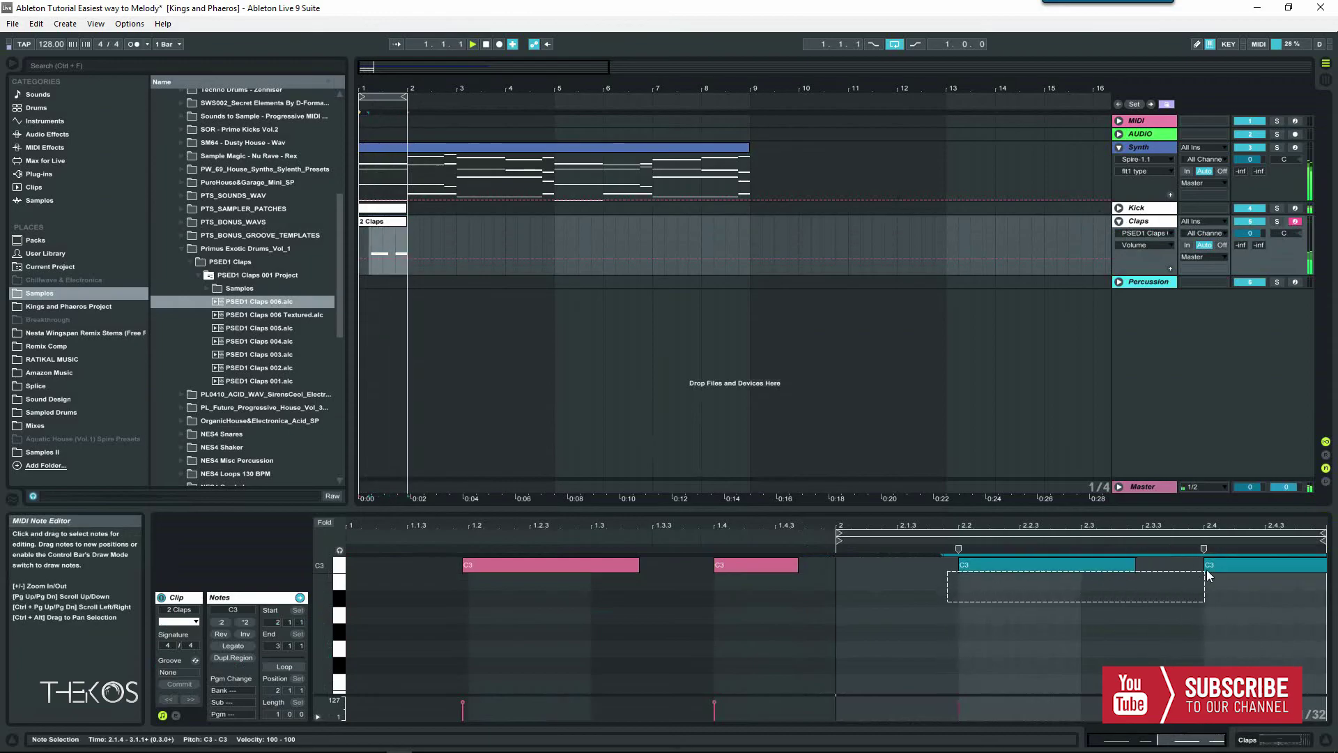
drag(989, 568, 974, 570)
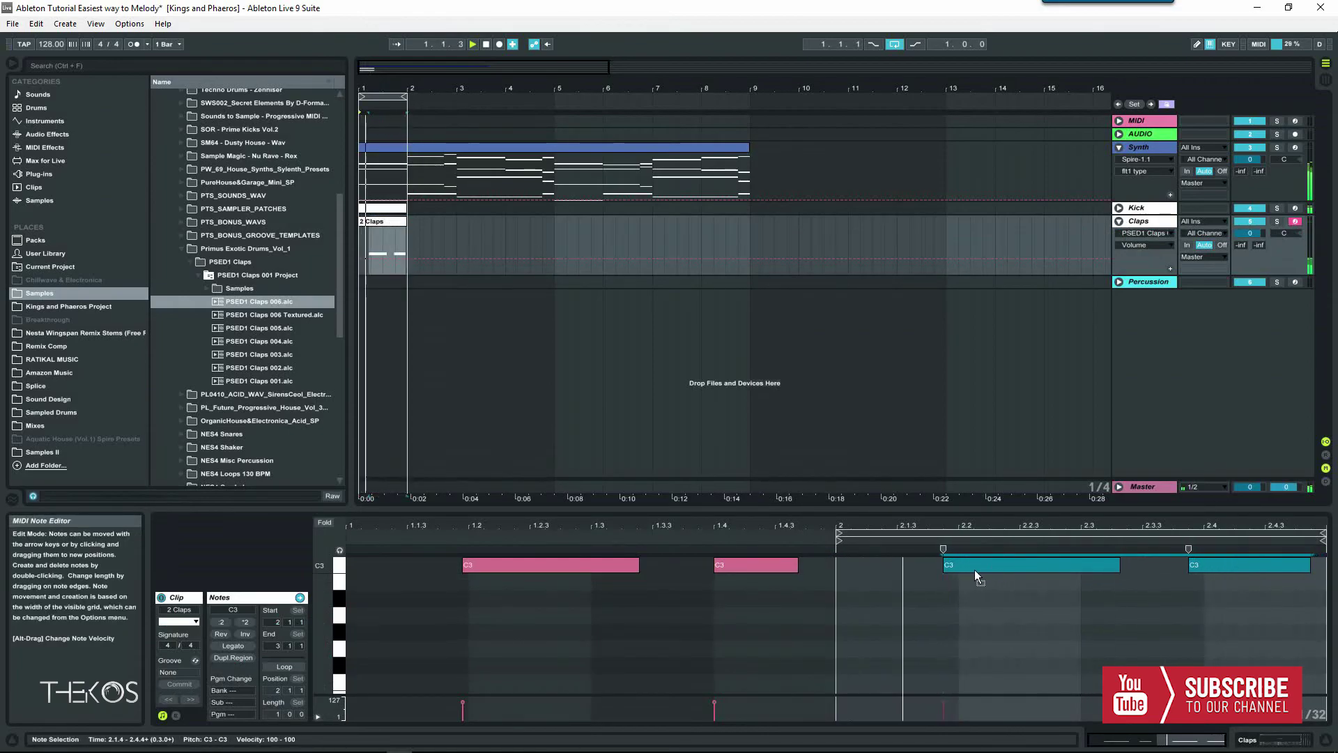
- Fine-tune the bar 2 clap timing until the first note starts at about 2.1.4, and show the Claps track's Sampler
drag(964, 526, 952, 567)
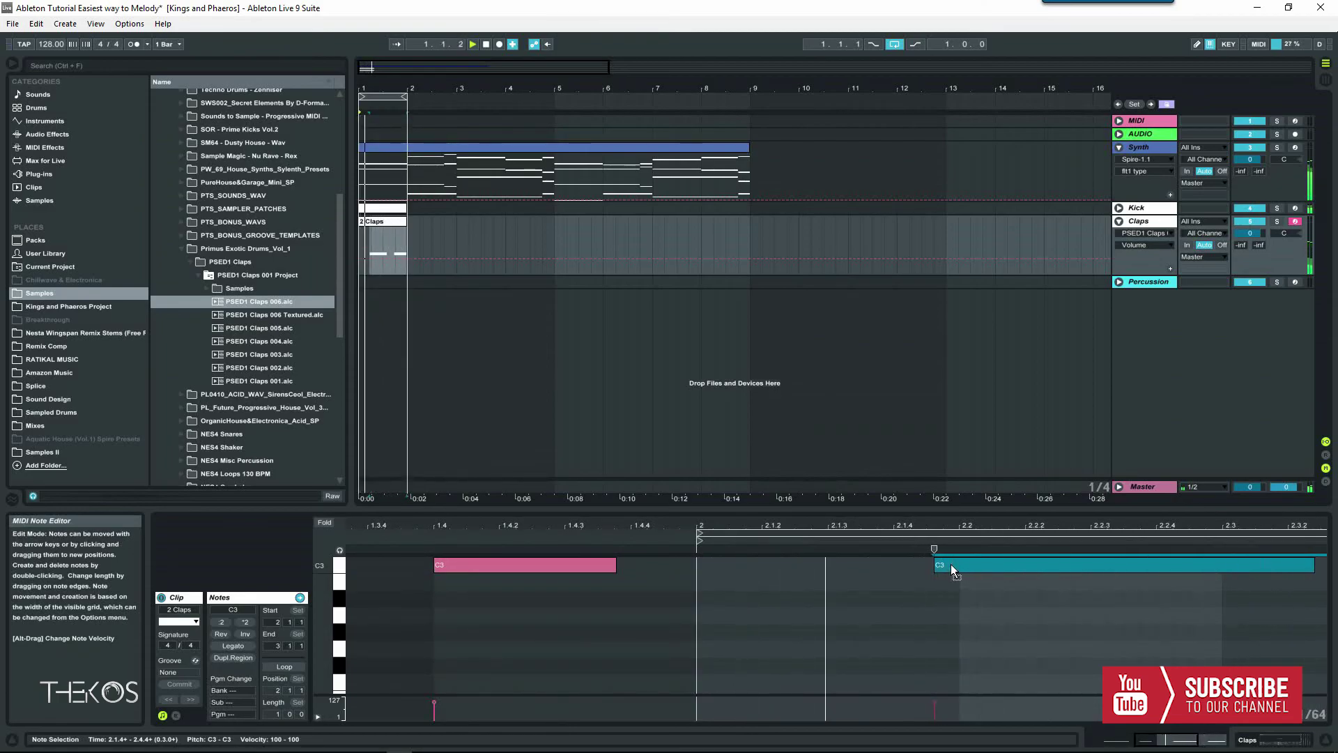
drag(951, 563, 954, 565)
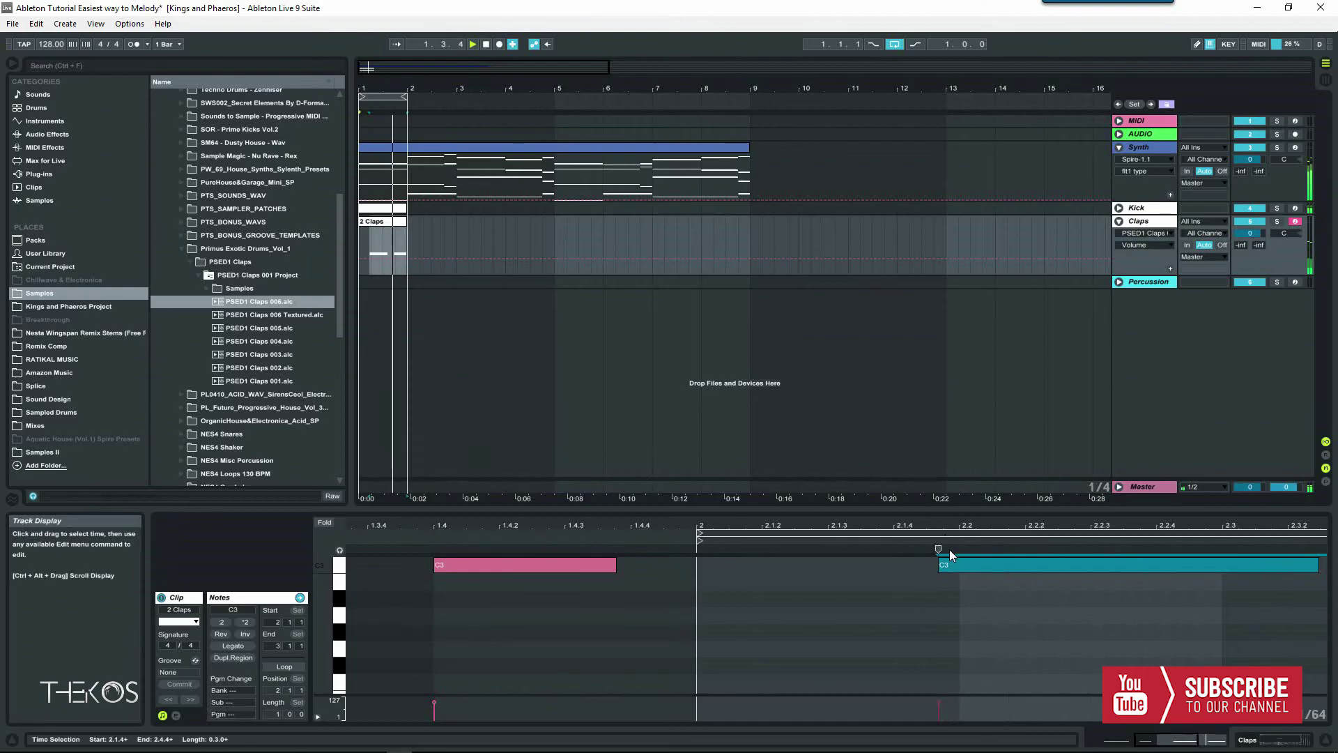
drag(953, 561, 924, 570)
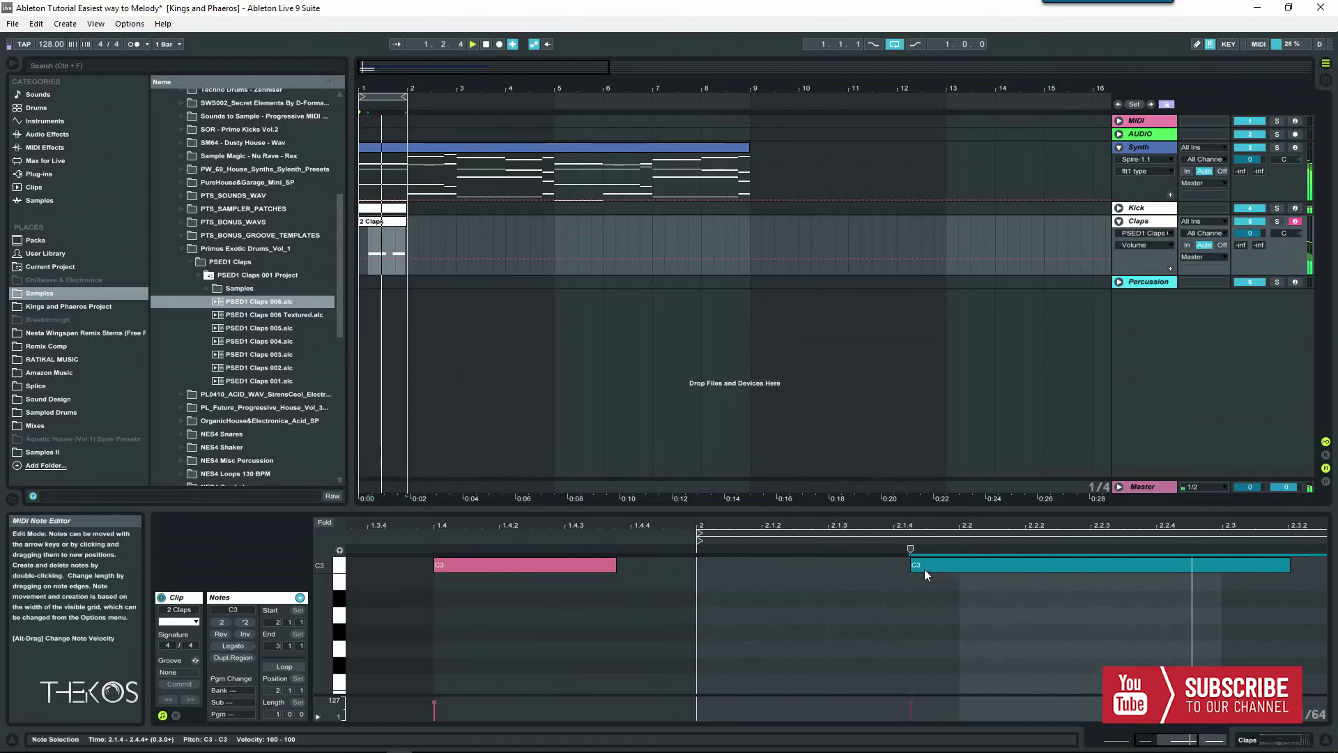
drag(937, 567, 913, 567)
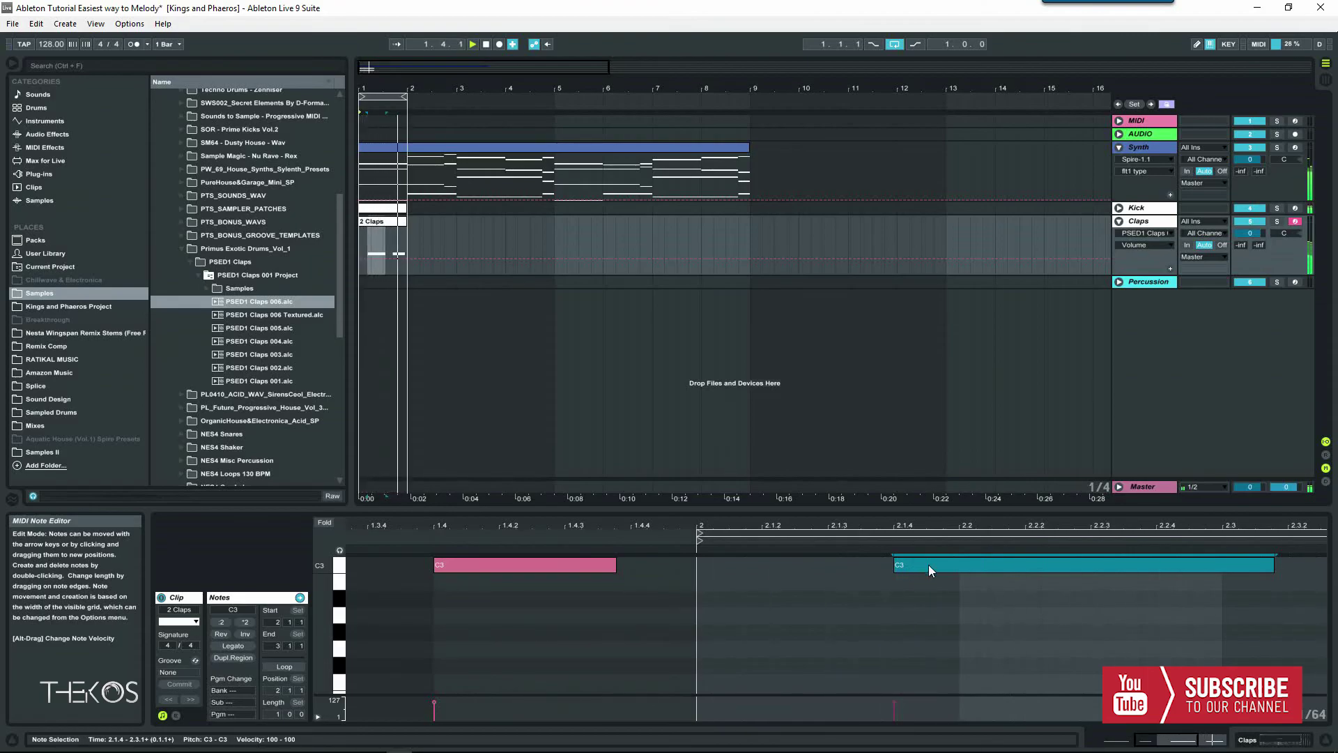
drag(927, 569, 931, 568)
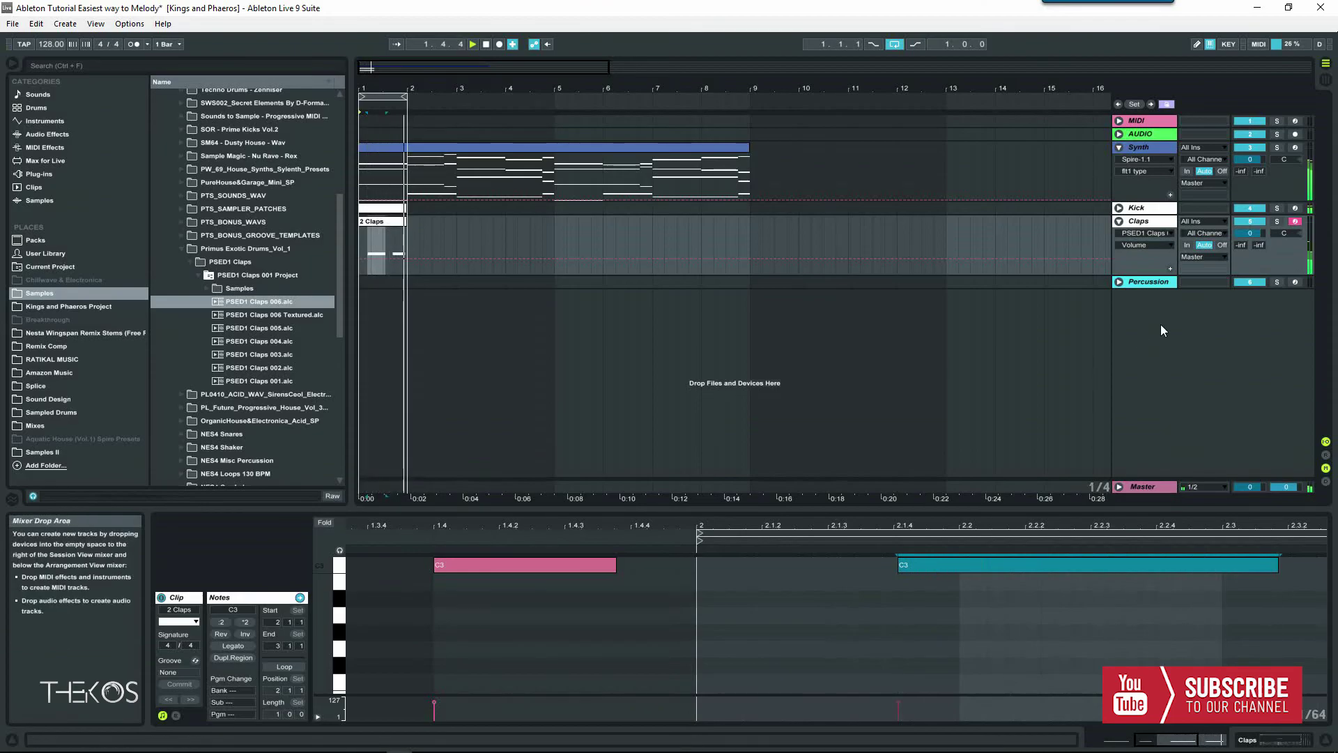
double_click(1140, 222)
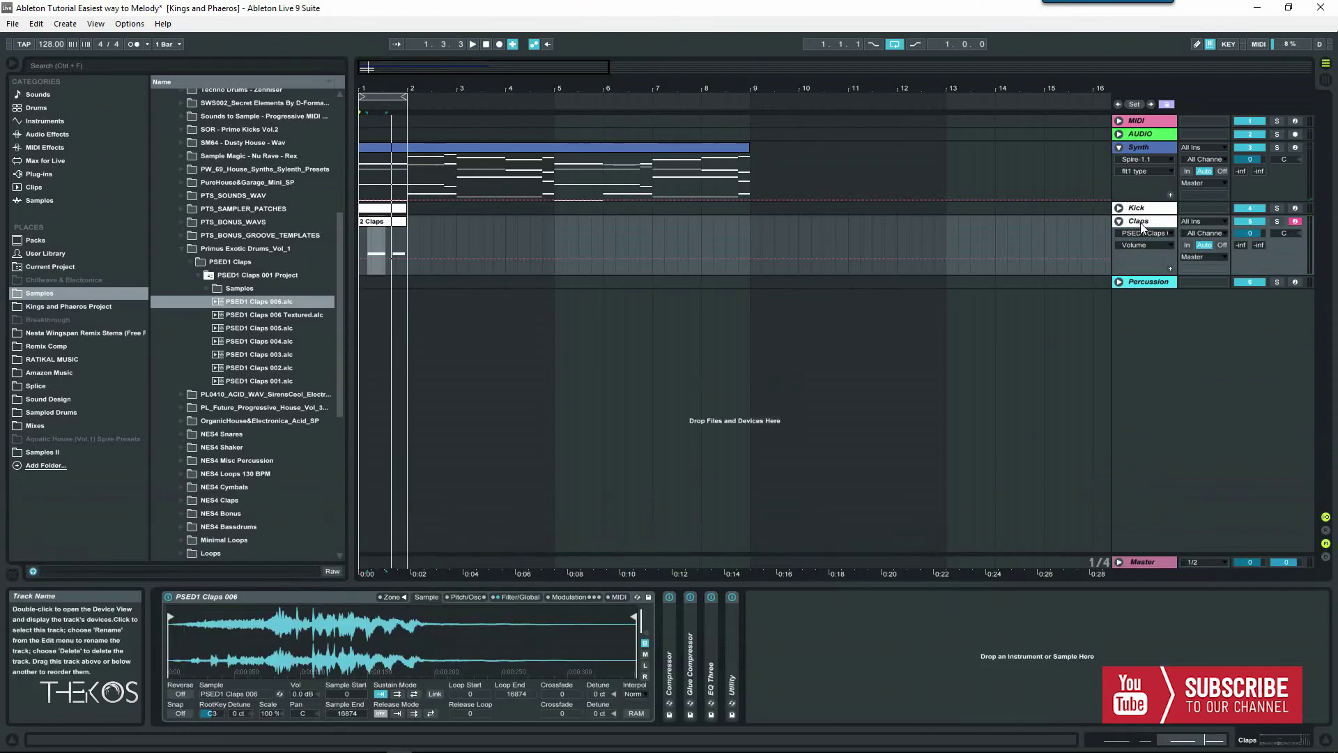
- Audition PSED1 Claps 006 Textured and 005, load PSED1 Claps 005 into the Claps track's Sampler, and play the loop
click(218, 316)
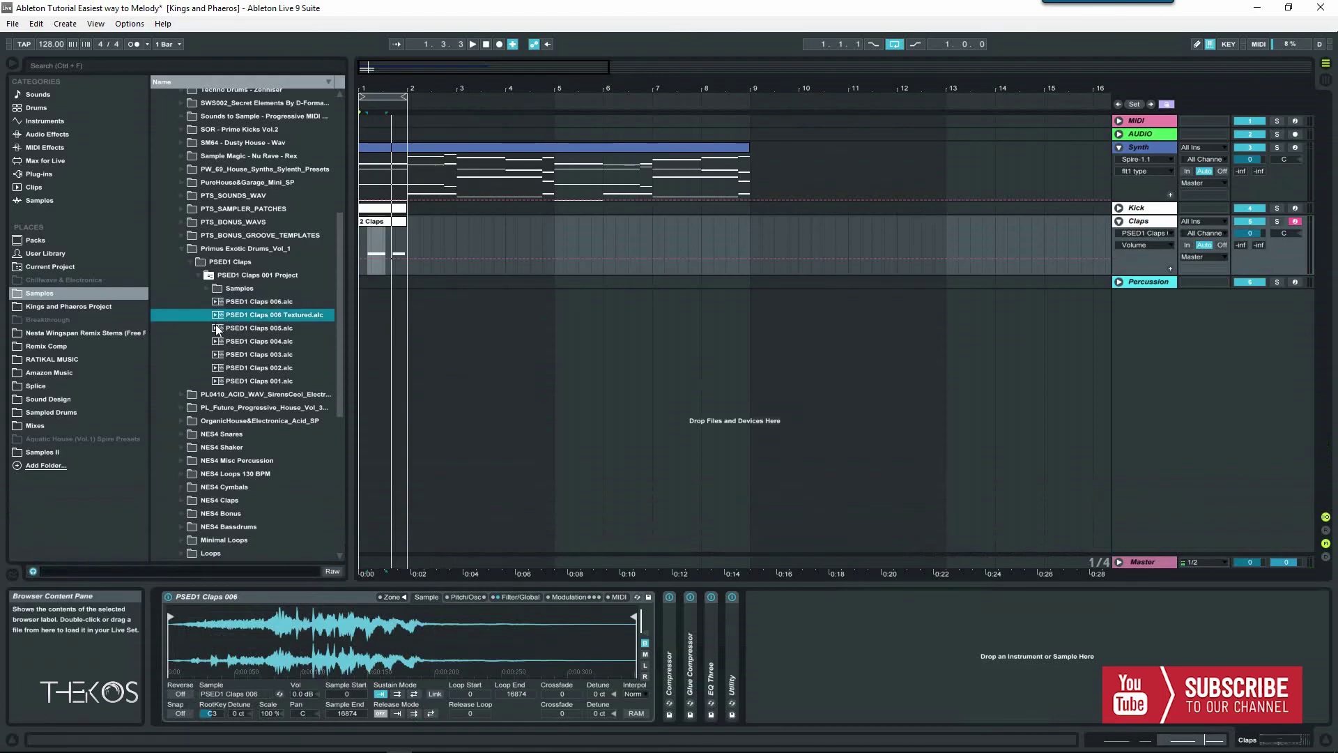
click(218, 331)
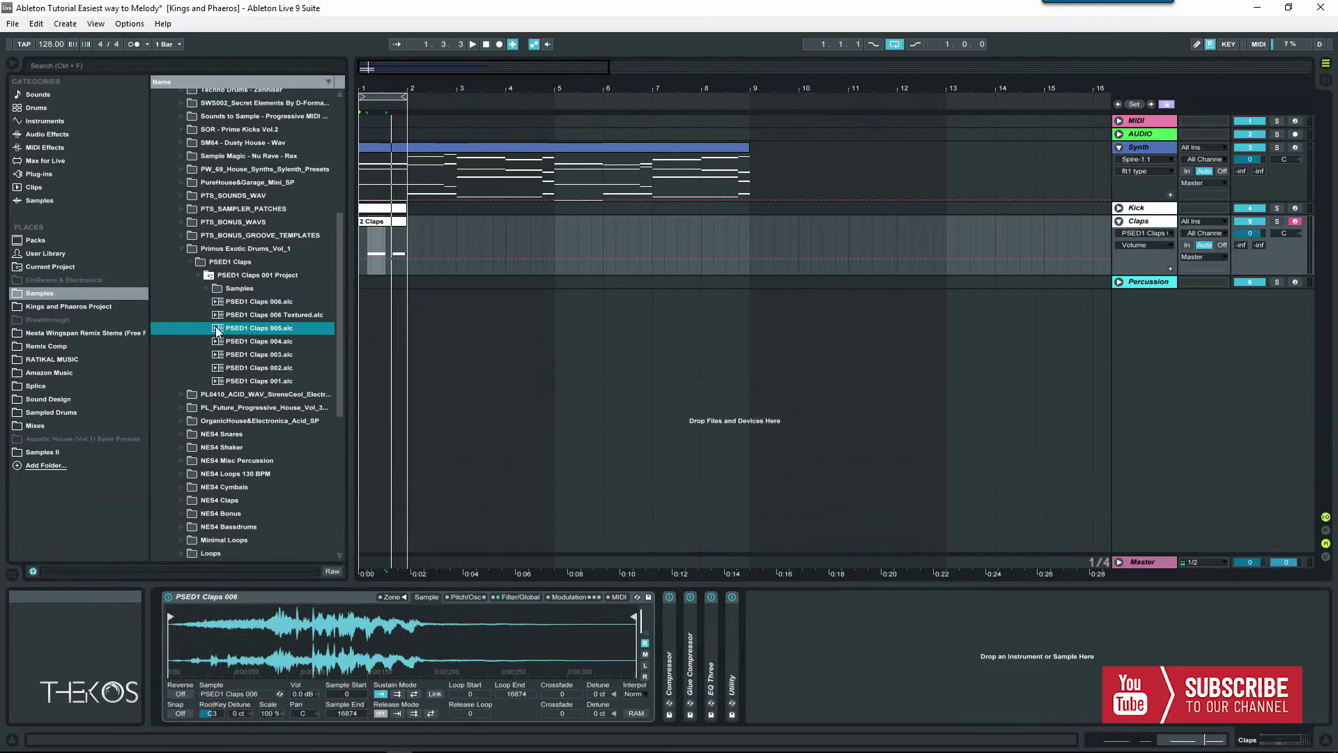
drag(301, 623, 301, 623)
key(space)
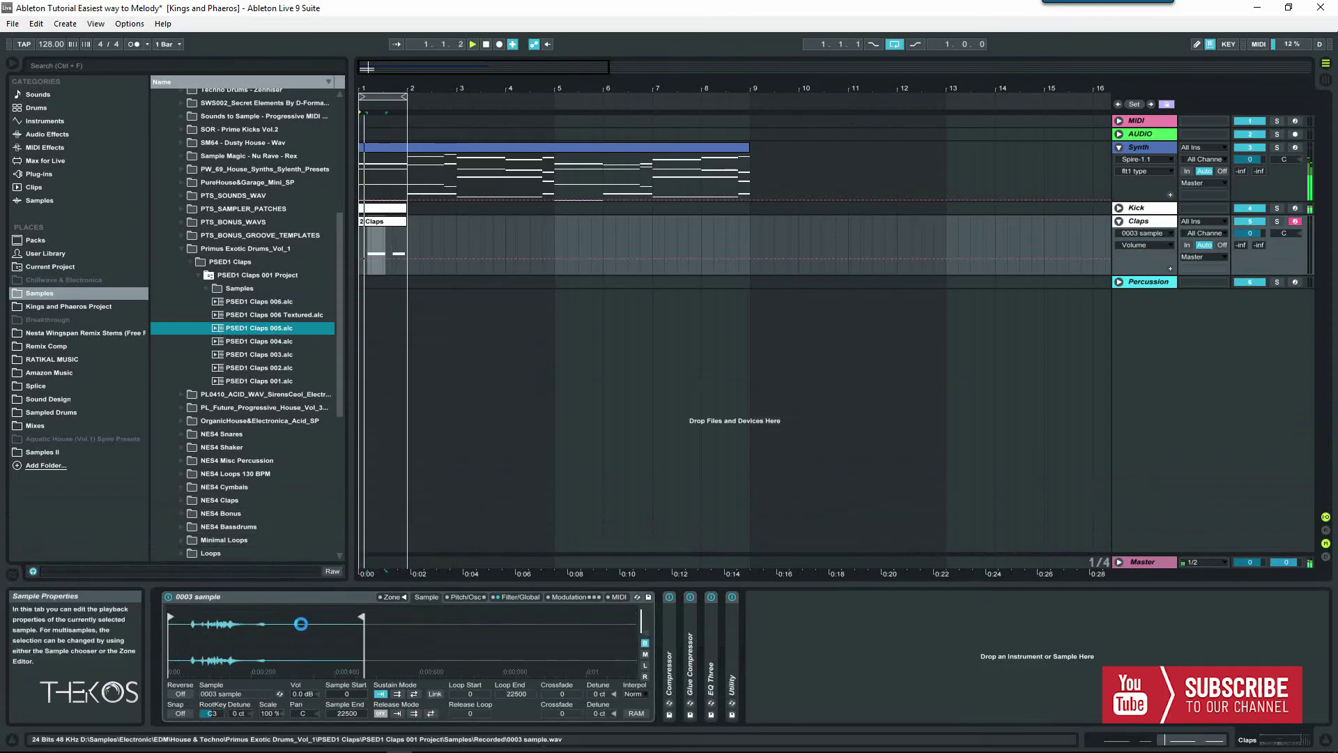
click(734, 674)
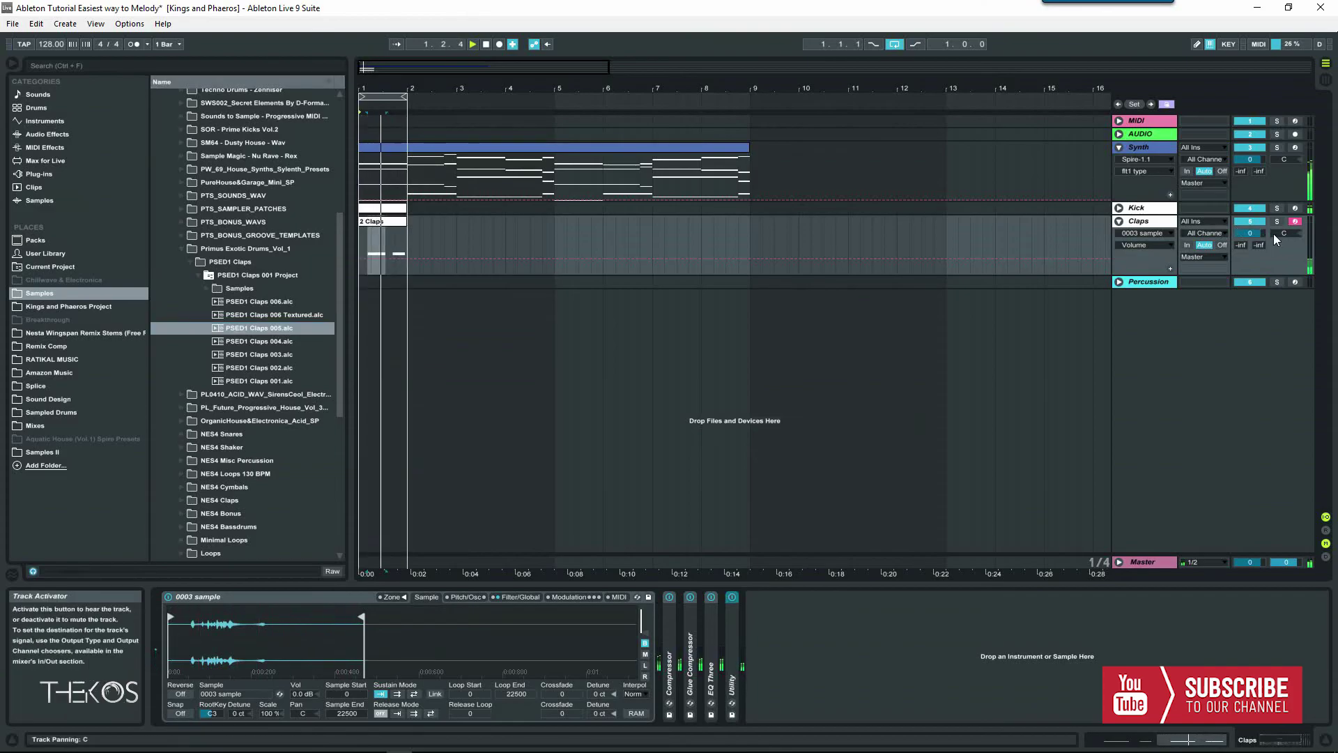
- Show the track delays and set the Claps track's delay to 6 ms
click(1325, 555)
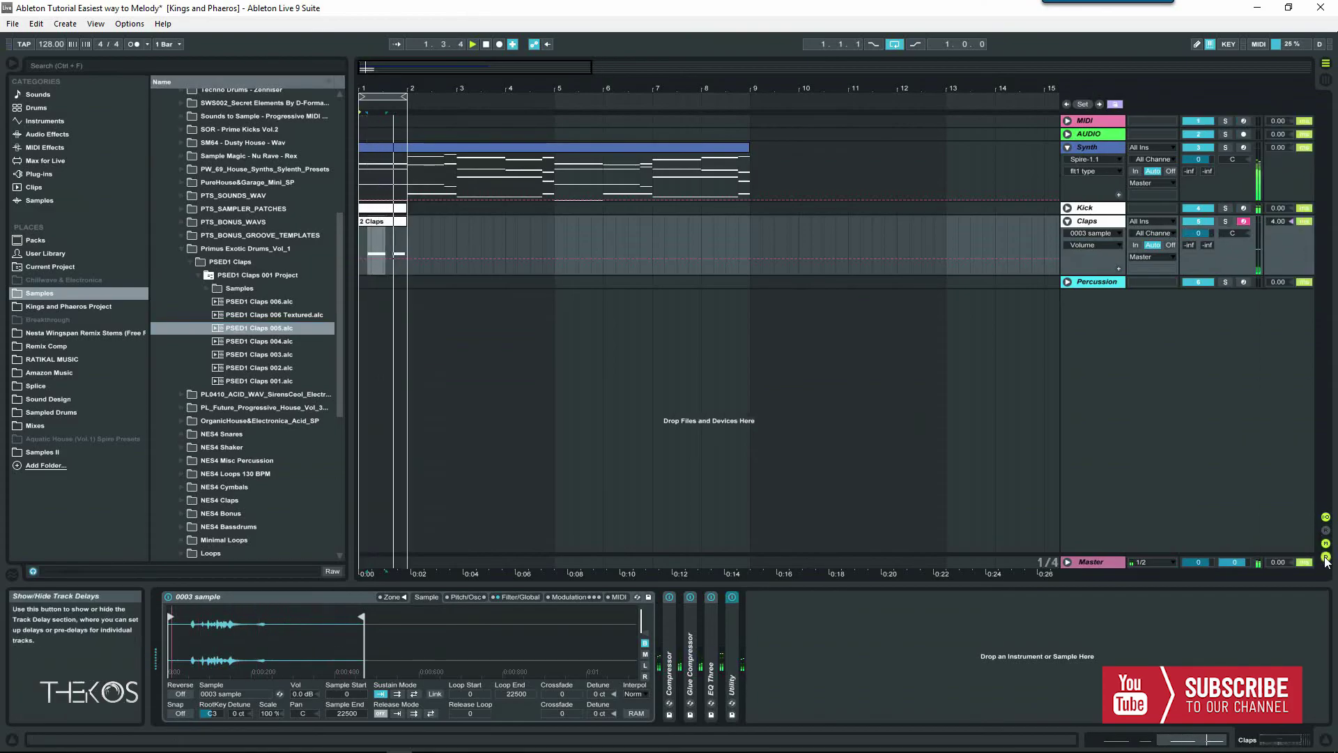
click(1277, 223)
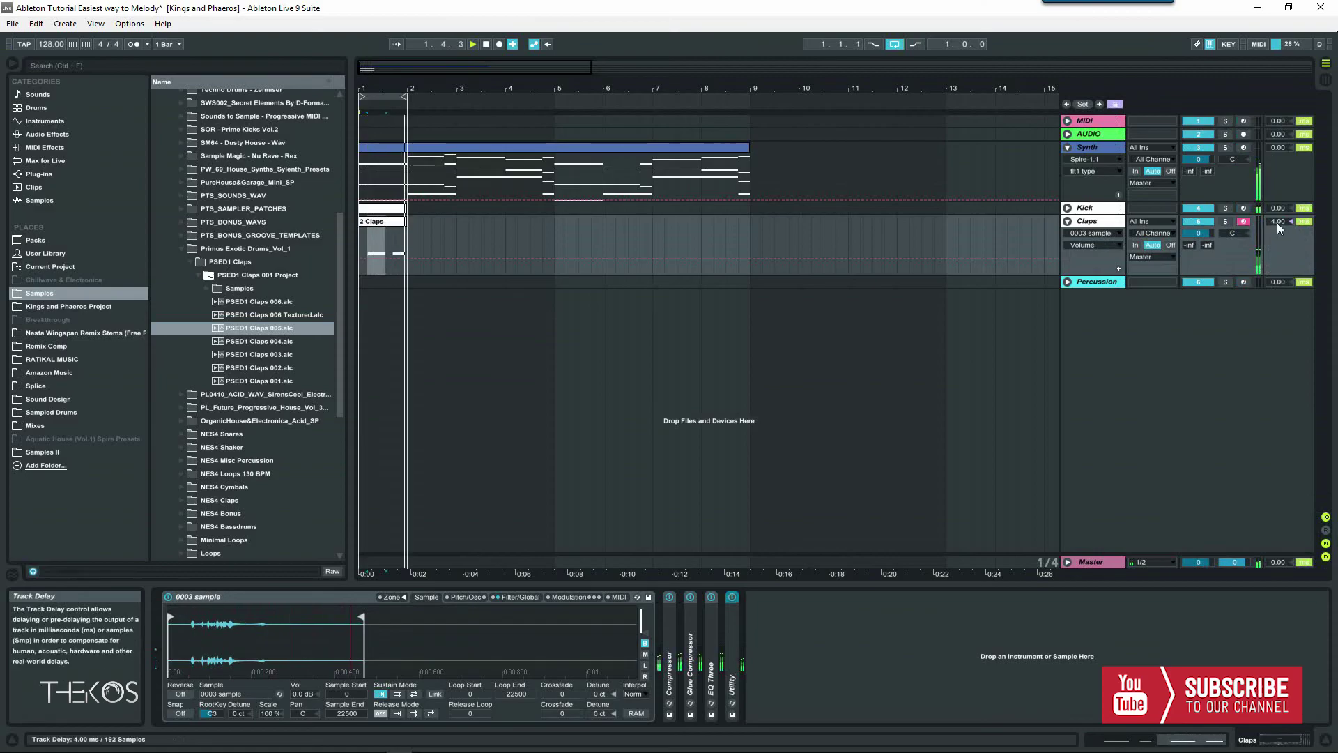
key(Up)
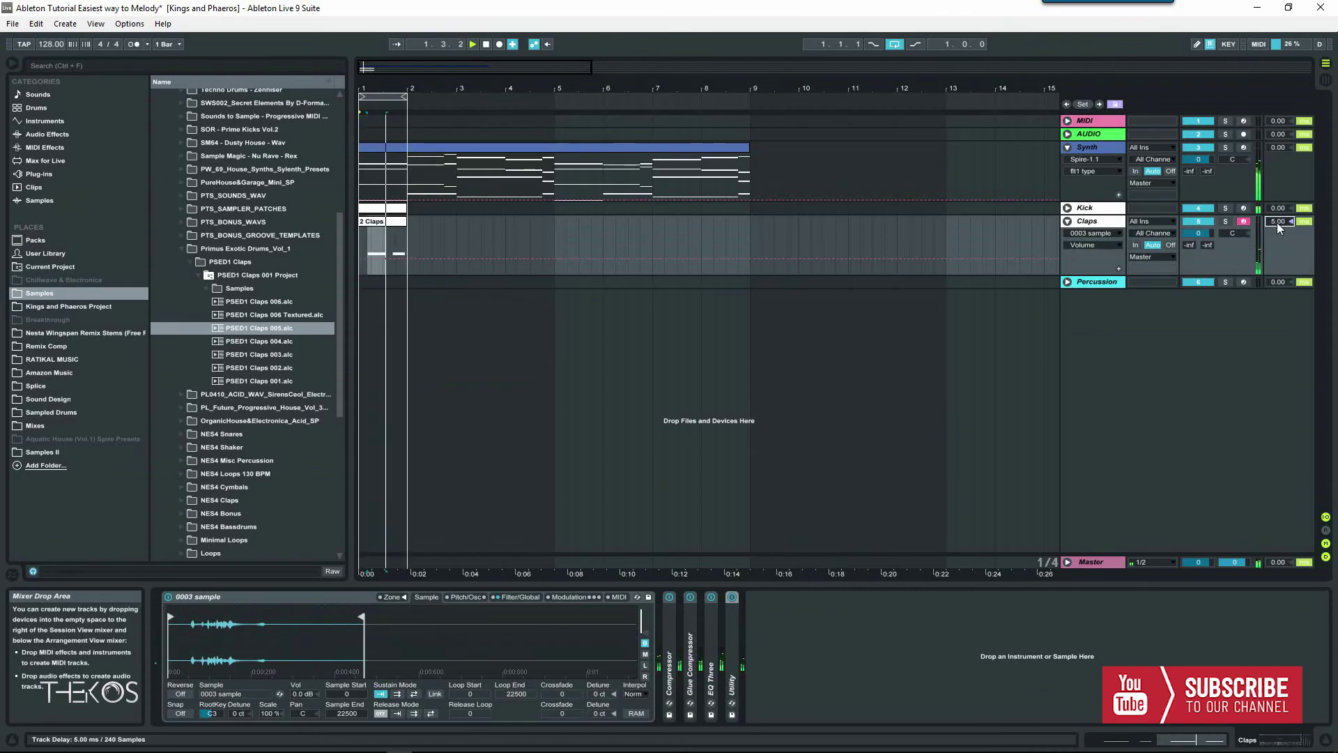
text(6)
key(Return)
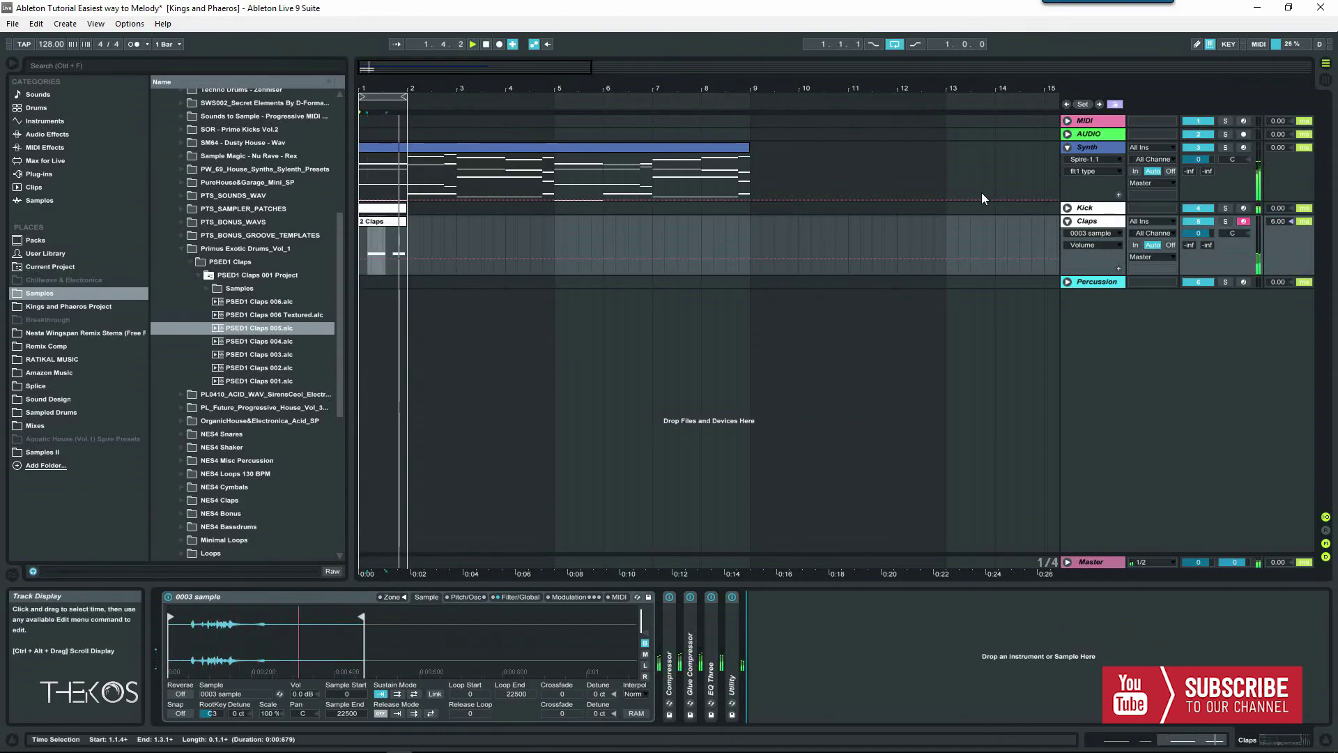
- Fold the Claps track and insert an audio track below it
click(1067, 221)
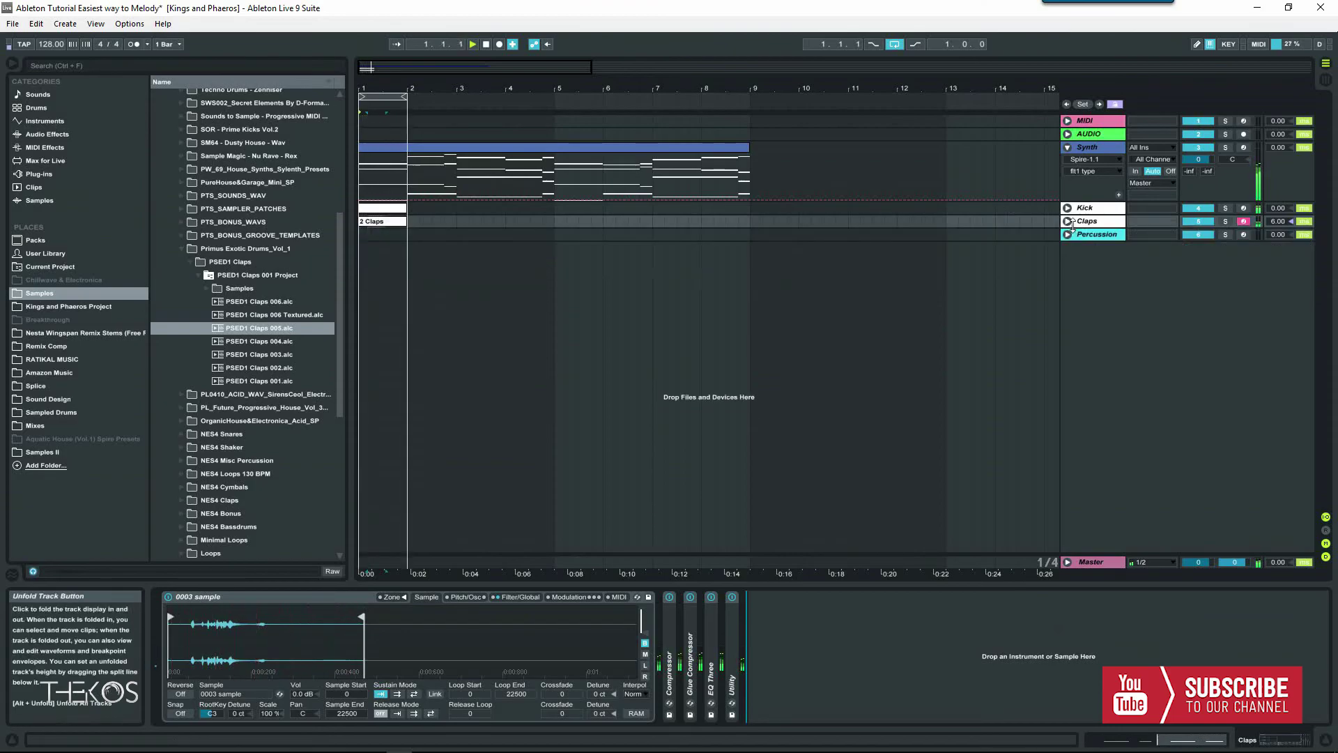
right_click(1092, 227)
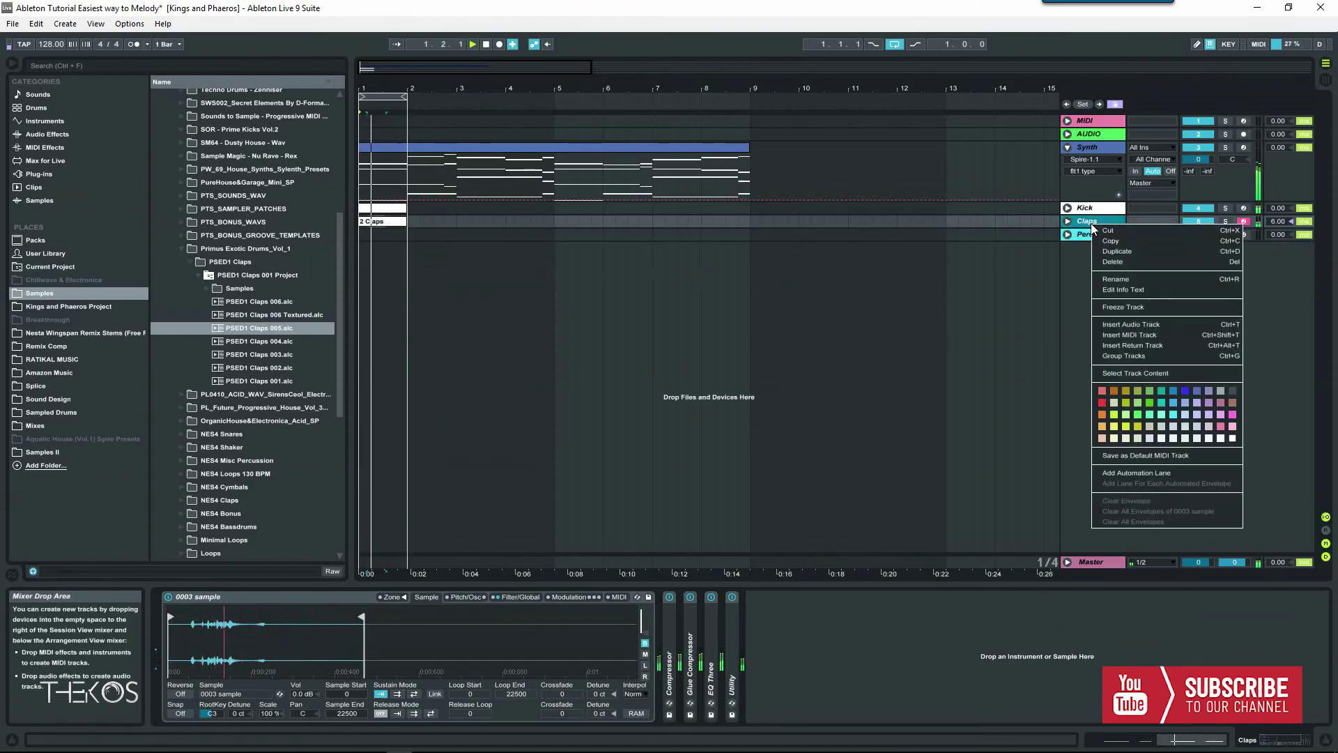
click(1130, 325)
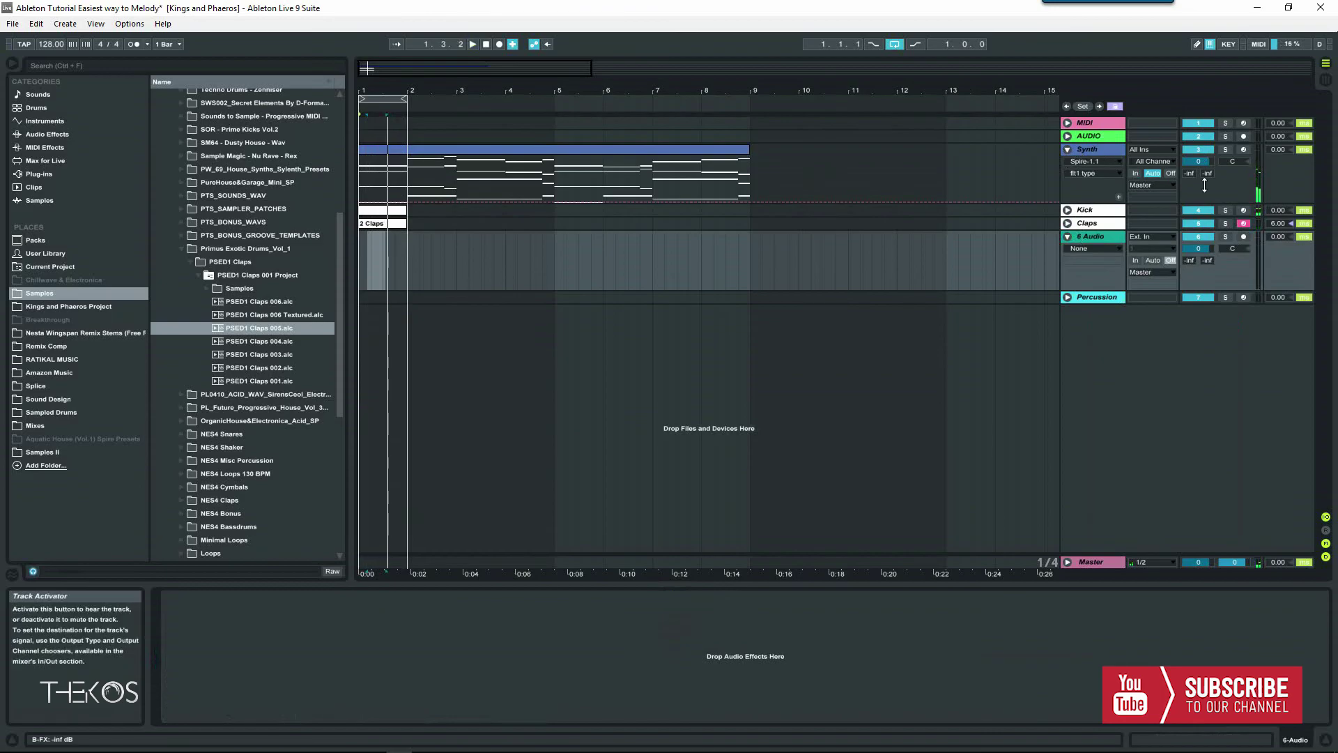
- Solo the Kick track, set its Utility gain to -7.22 dB, and unfold the track
click(1227, 210)
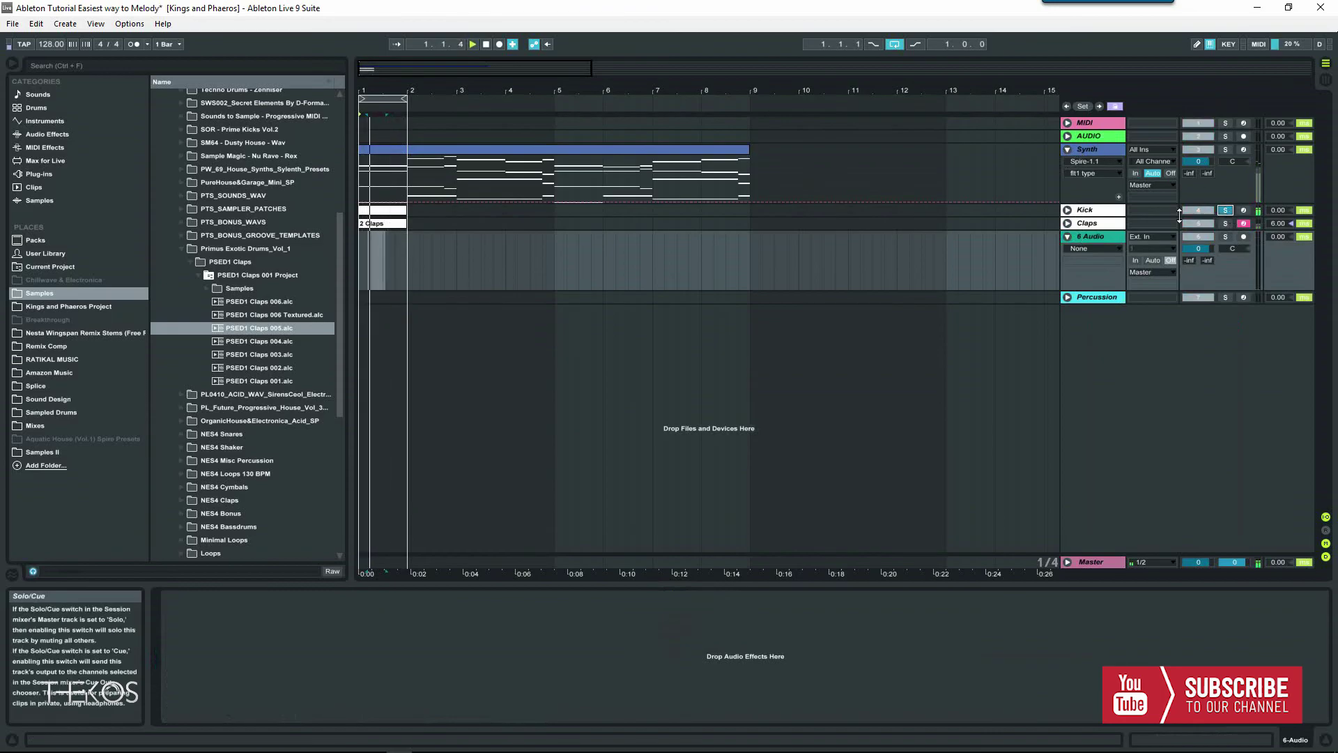
click(1076, 213)
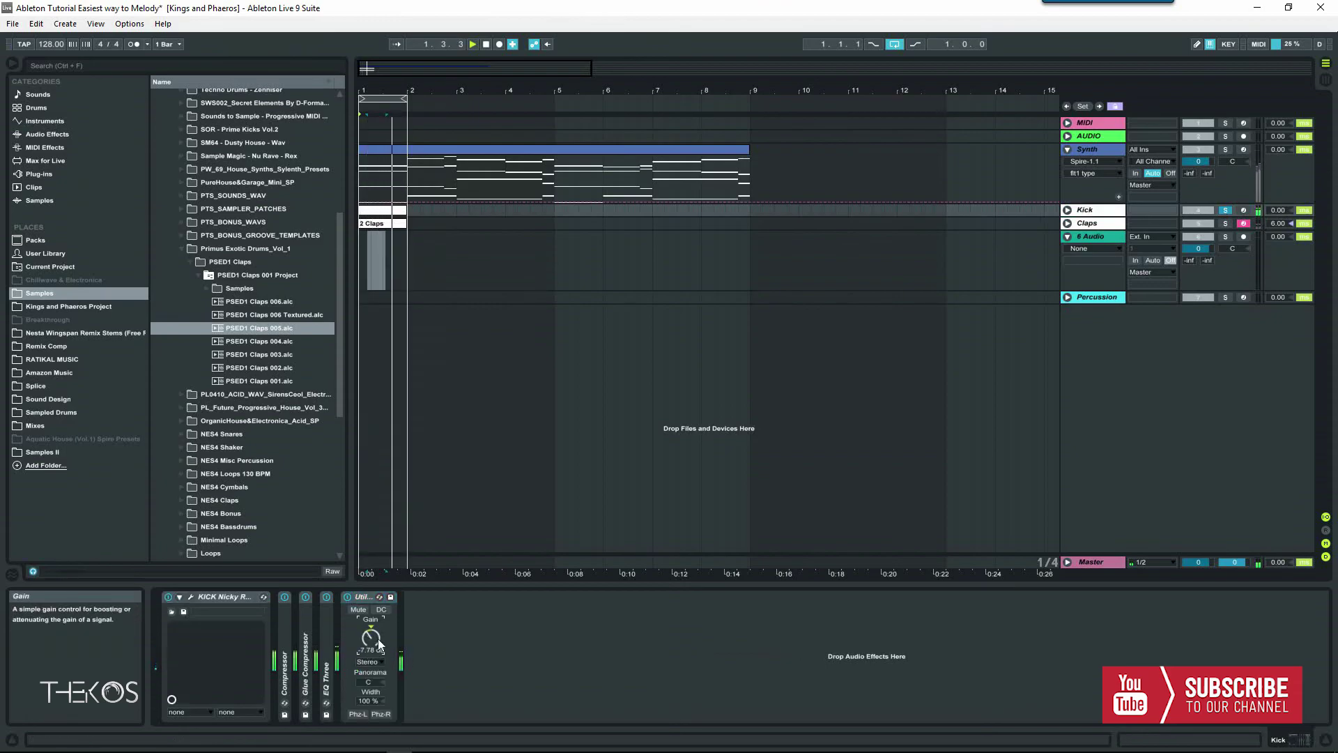
click(1067, 210)
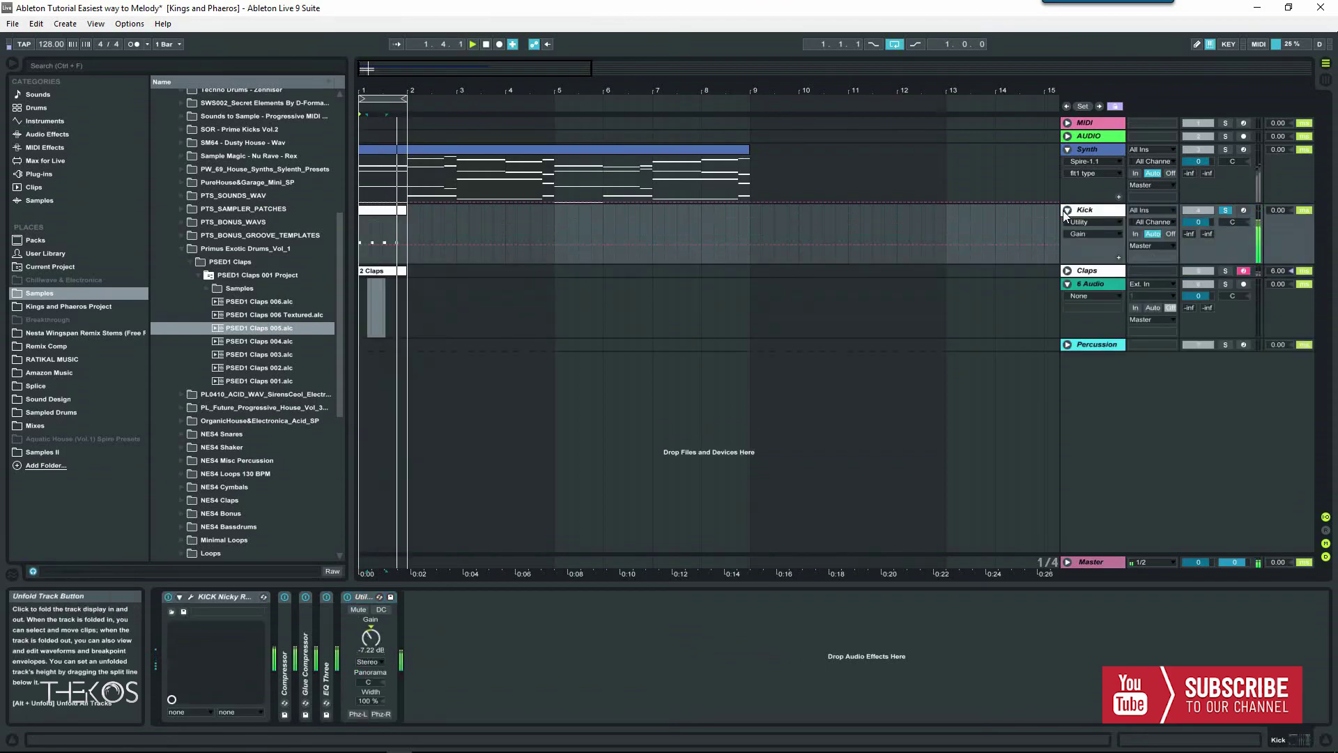
- Reshape the final segment of the pitch curve in the Kick track's KICK synthesizer, unsolo the track, and close the plug-in
click(191, 597)
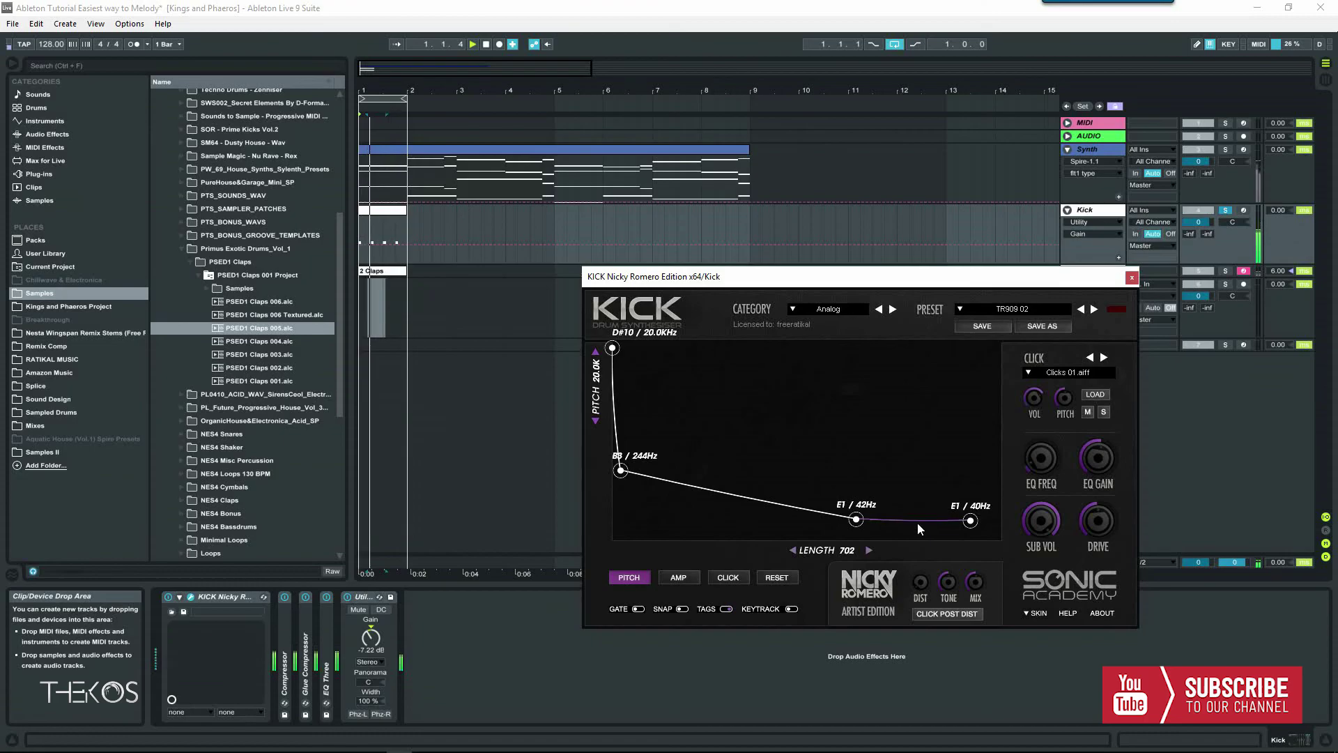
drag(917, 524, 918, 499)
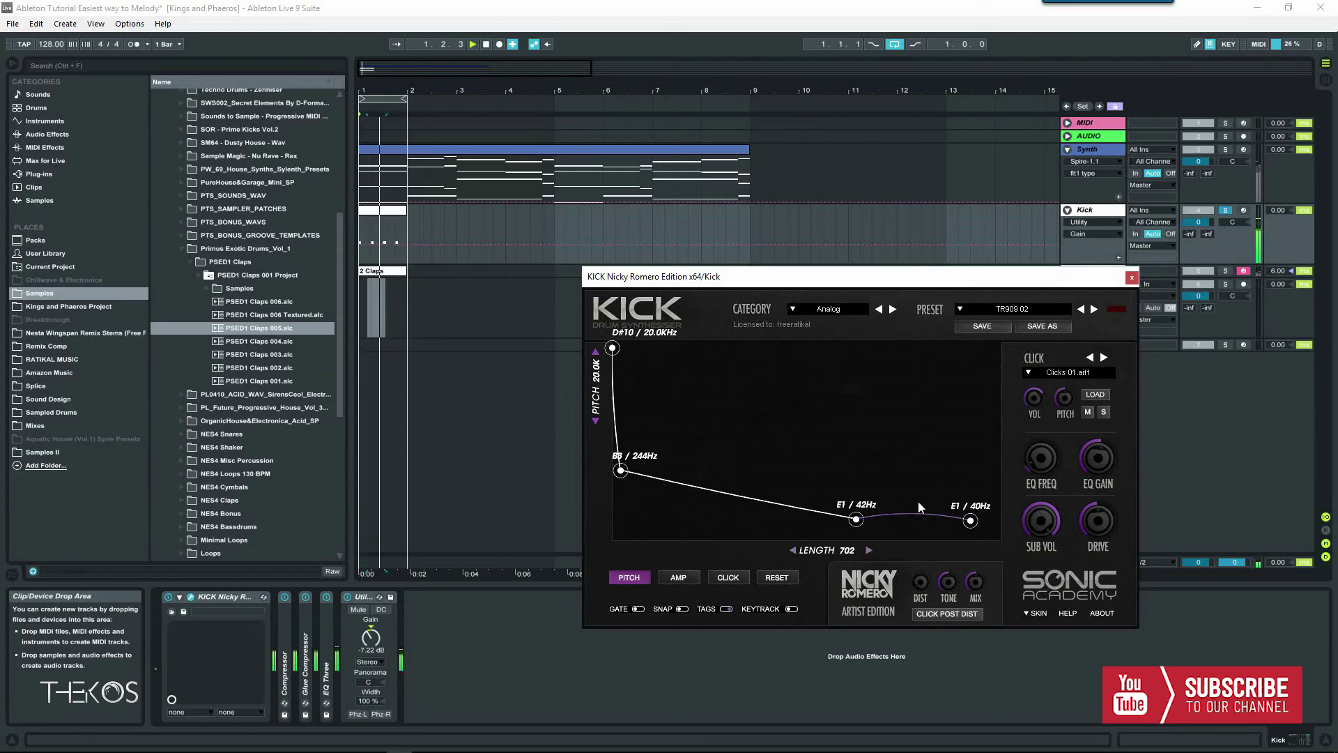
click(1225, 210)
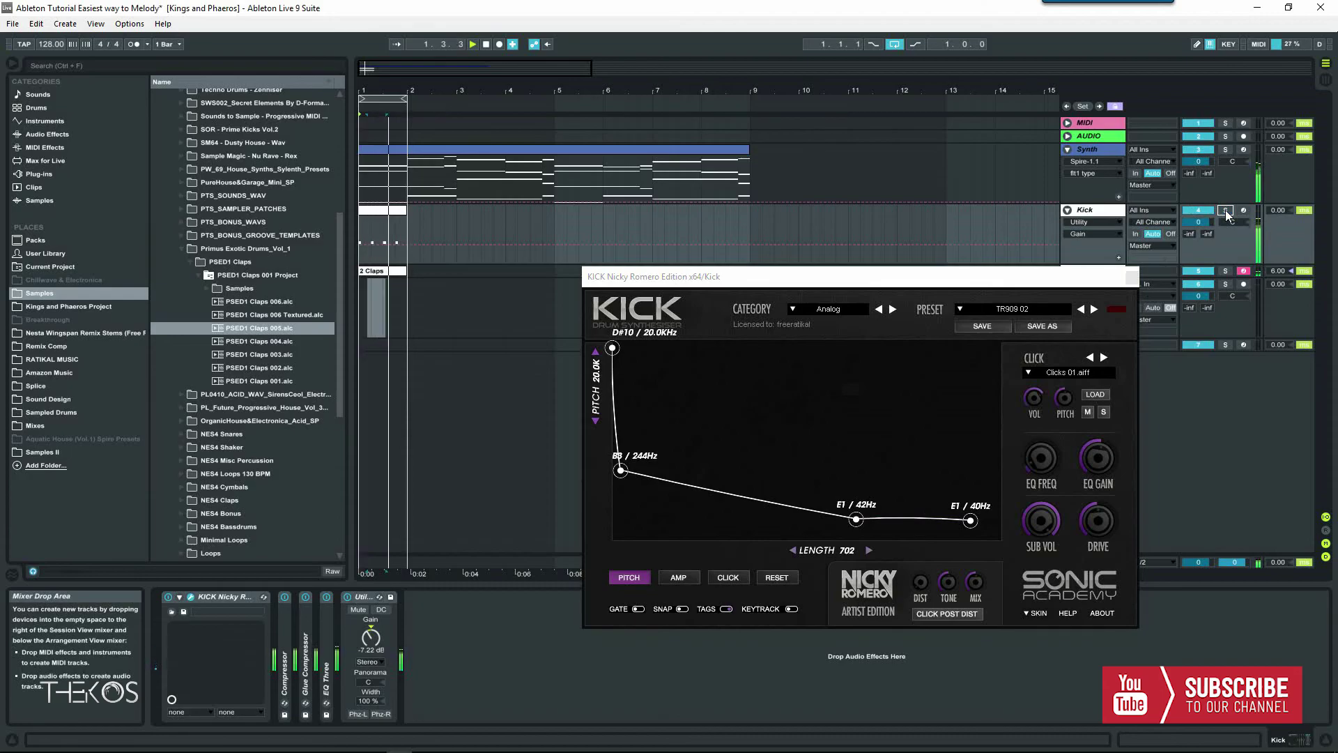
click(1131, 277)
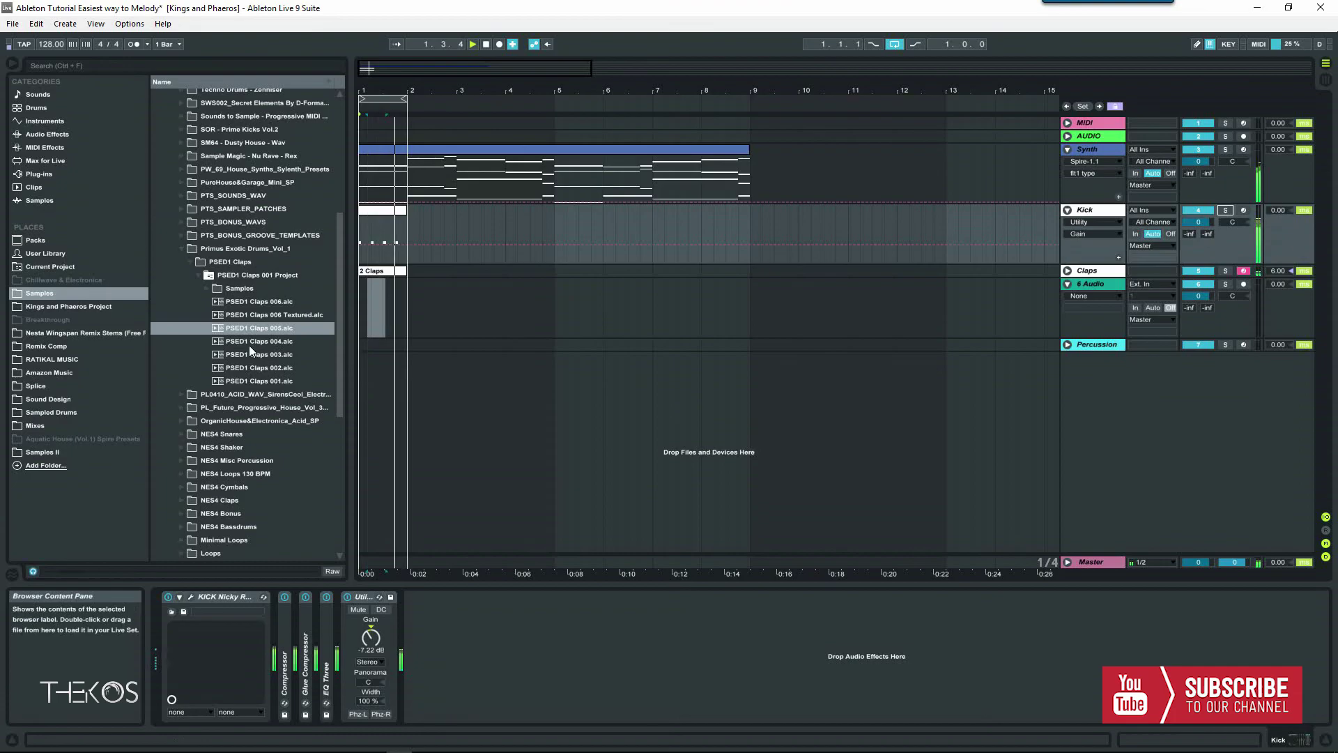
- Preview PSED1 Claps 004, place it on the new audio track at beat 1.2, and play the loop
click(216, 341)
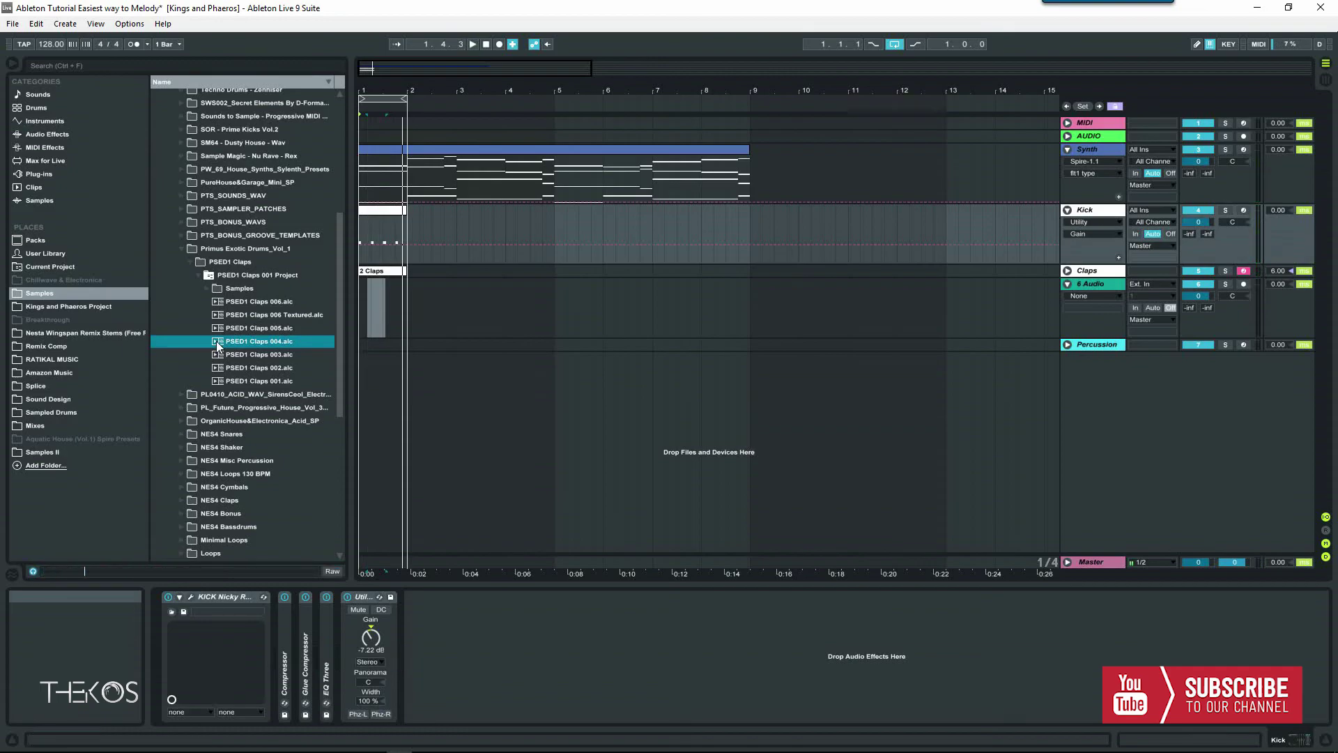
drag(216, 340, 362, 287)
drag(365, 91, 368, 167)
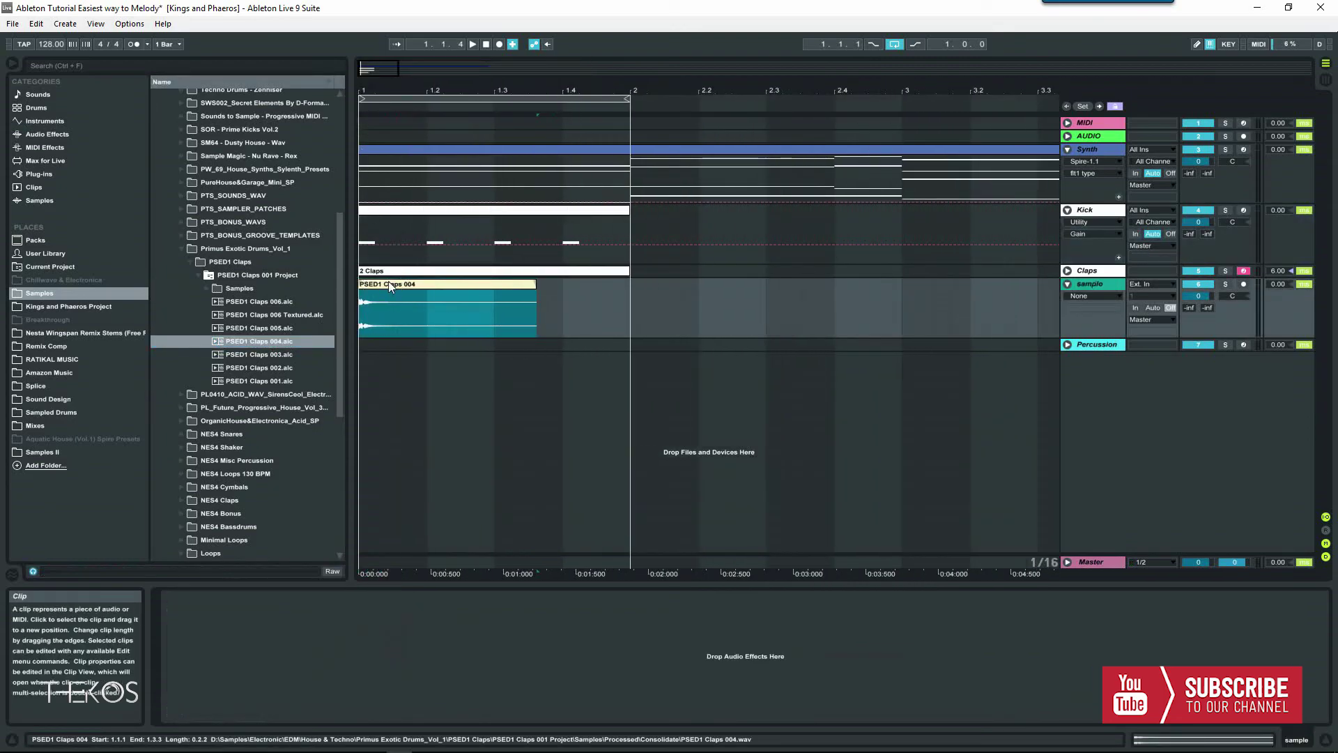
drag(389, 283, 453, 291)
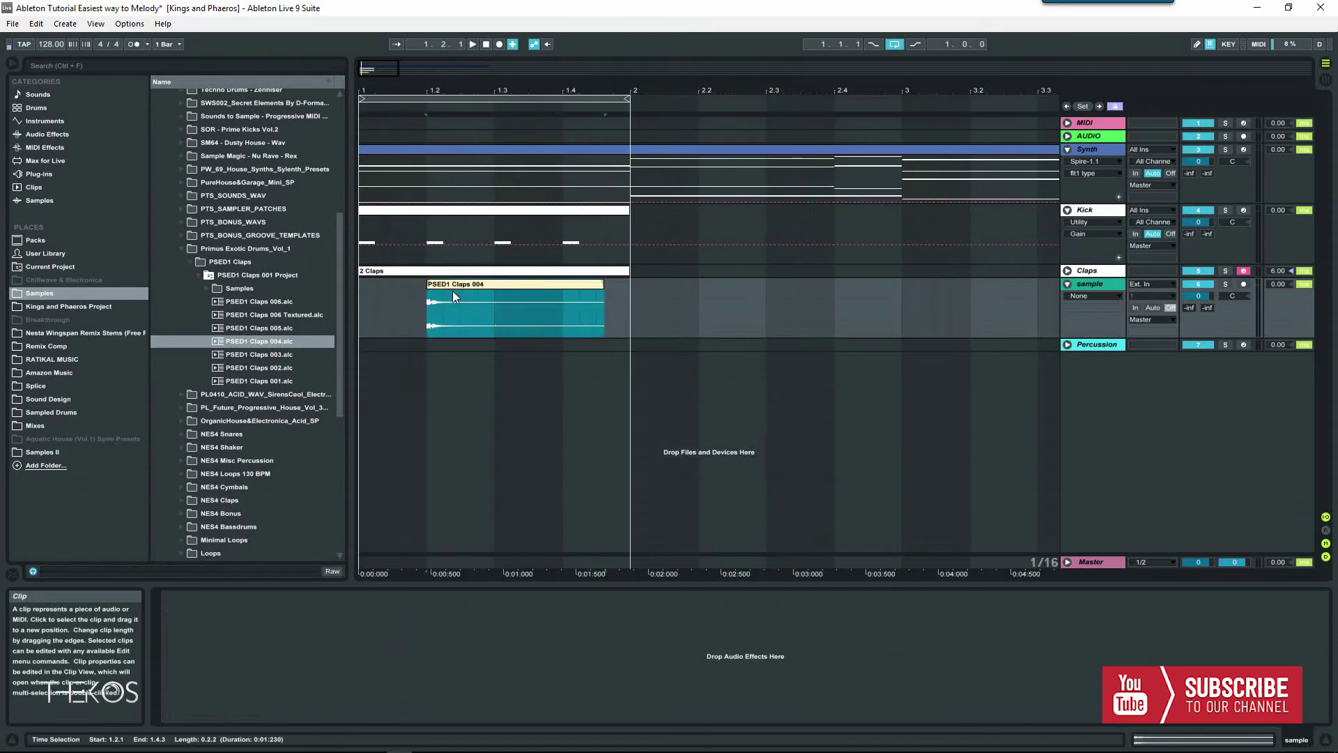
click(393, 313)
key(space)
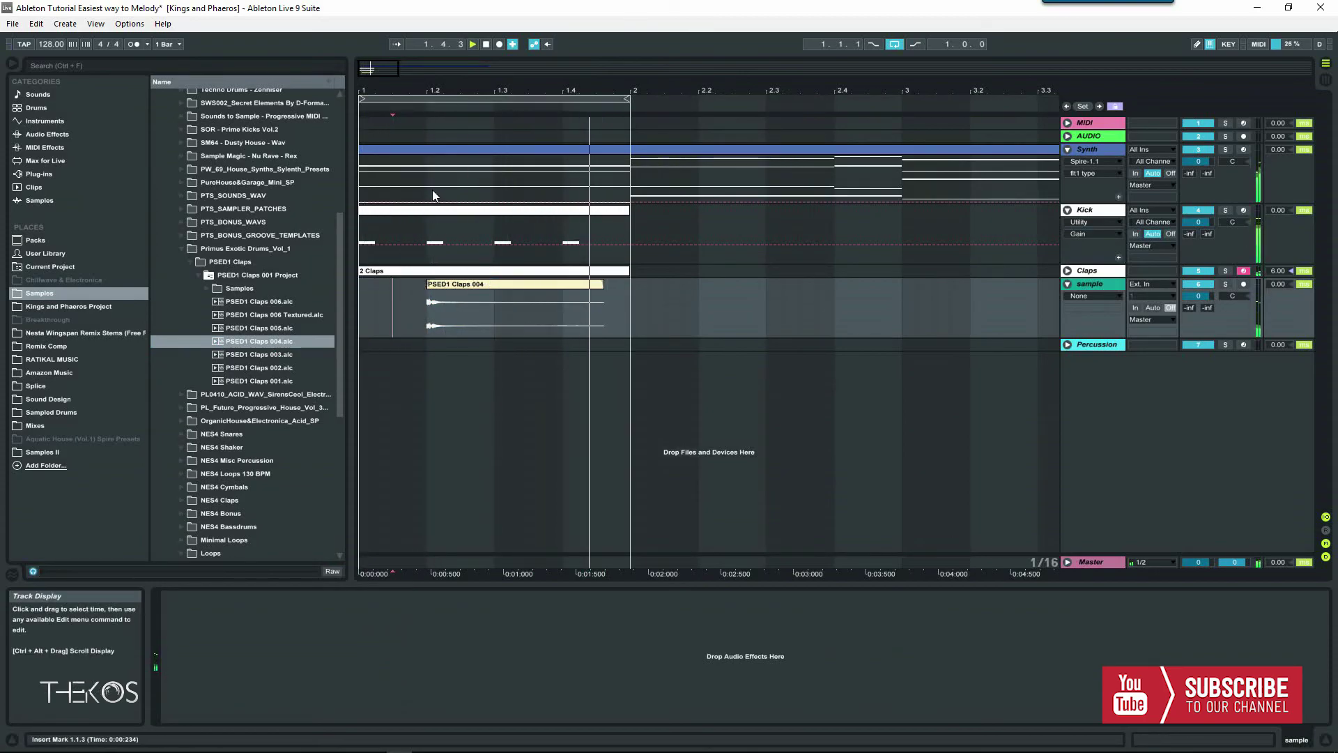
- Nudge the PSED1 Claps 004 clip slightly before beat 1.2 and duplicate the first two beats of its track
drag(428, 90, 474, 202)
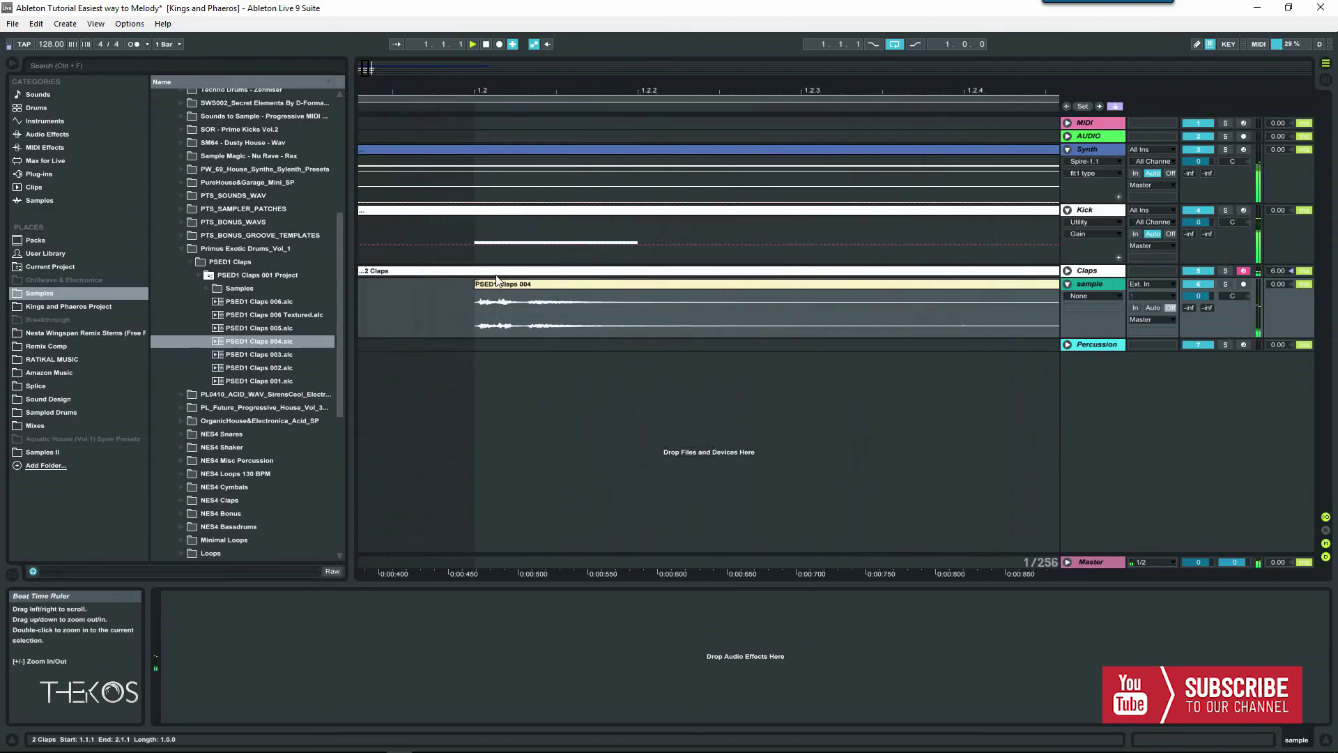
drag(527, 283, 495, 287)
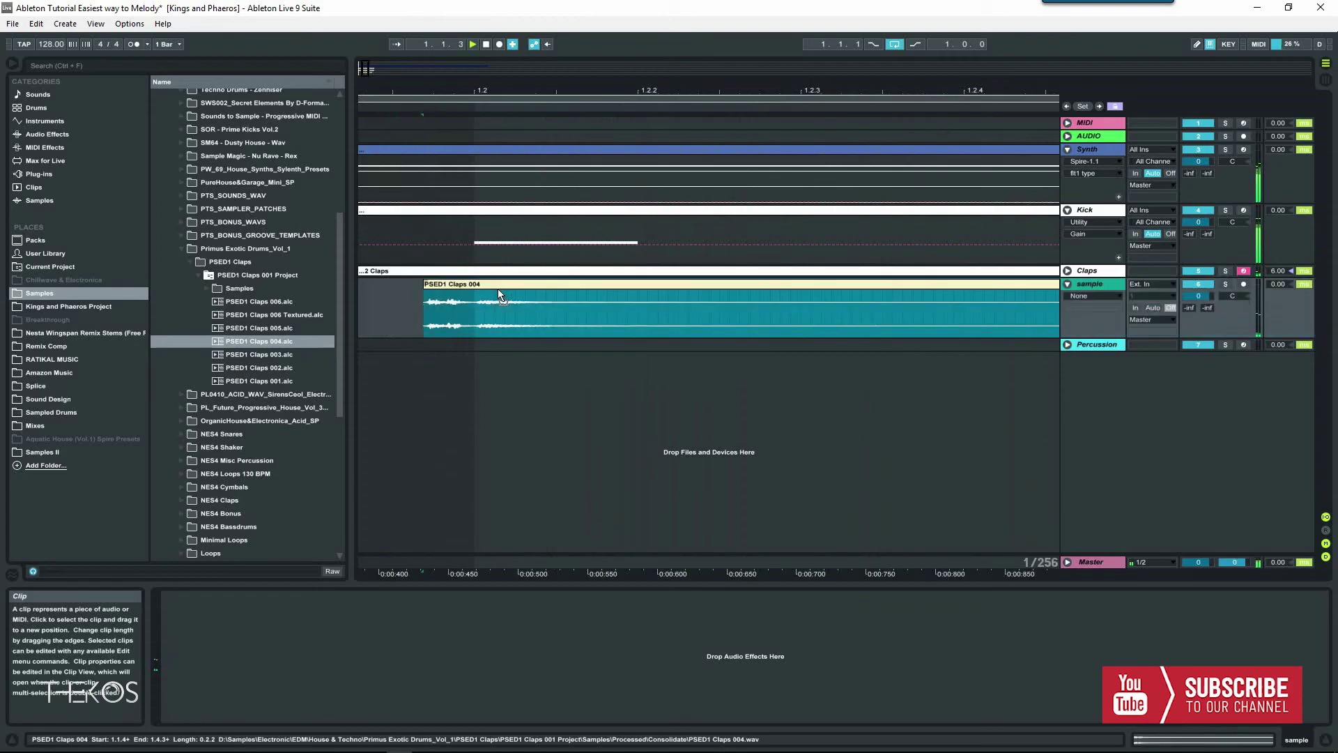
drag(493, 94, 492, 93)
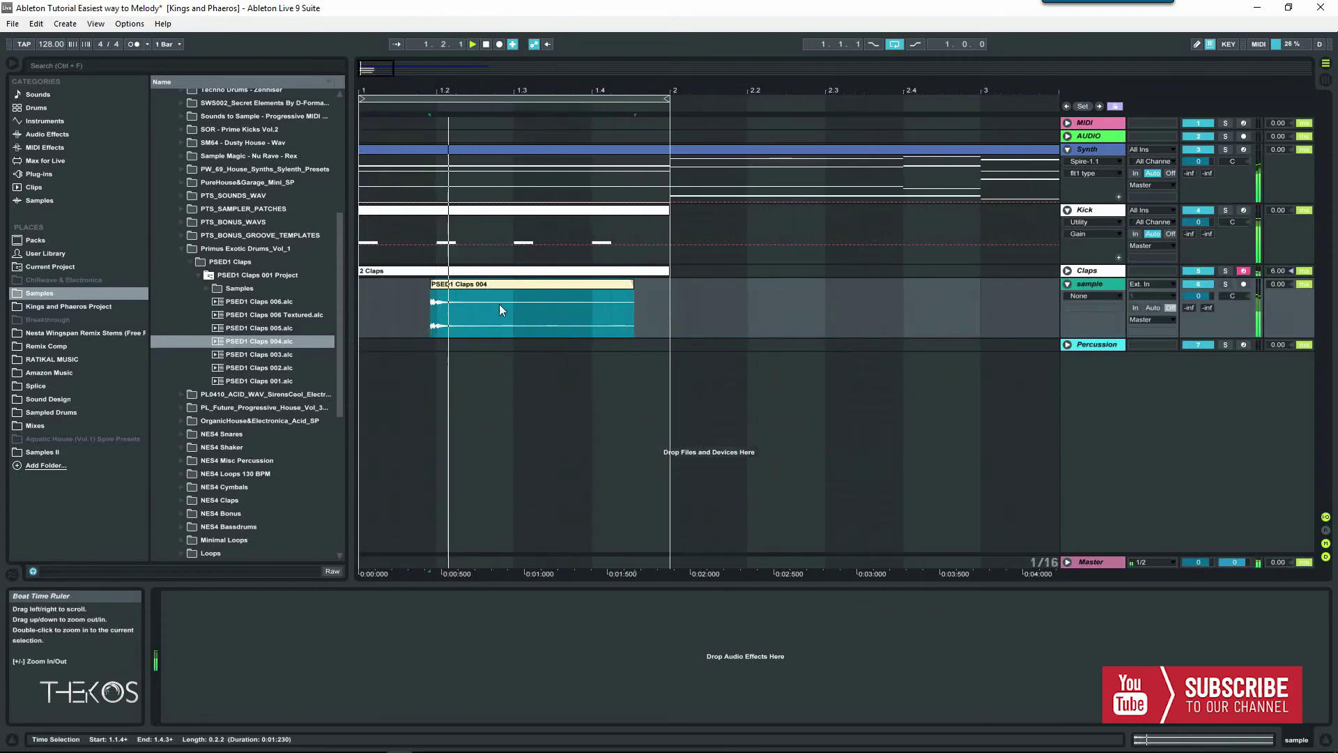
drag(512, 313, 362, 320)
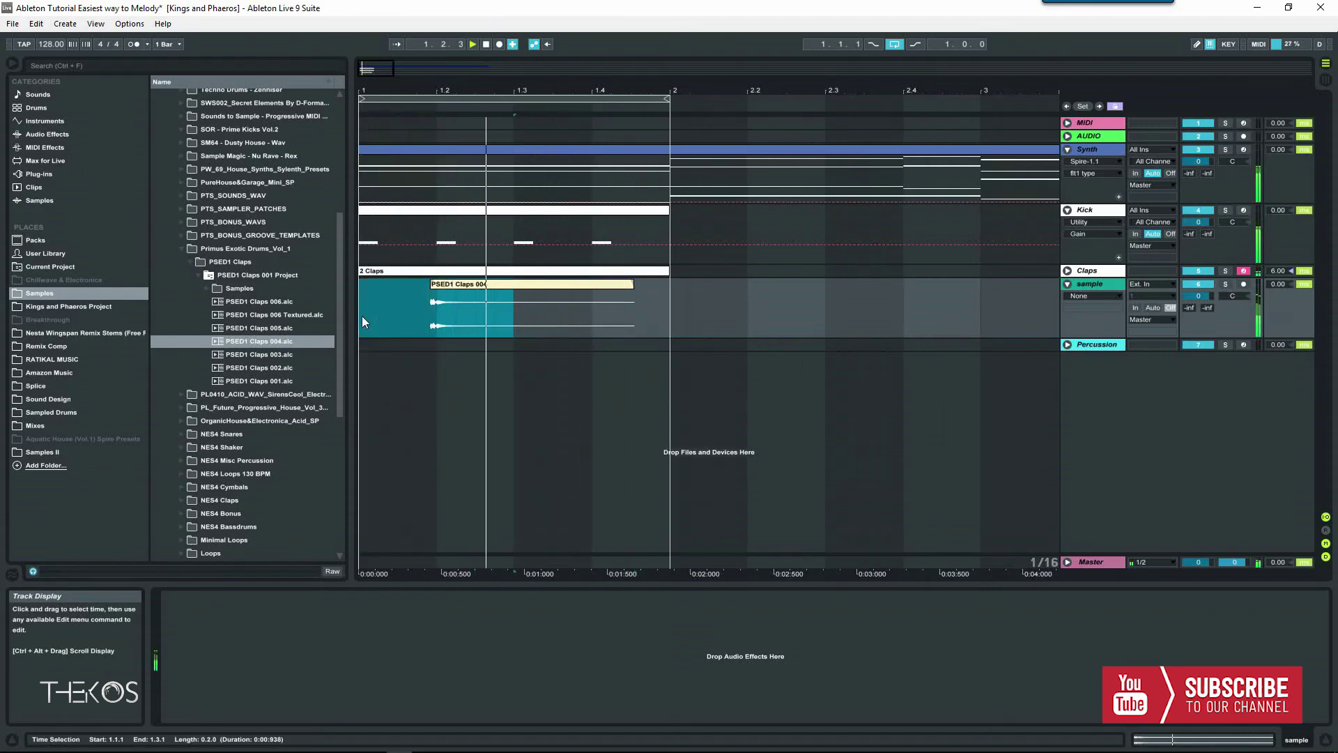
key(ctrl+d)
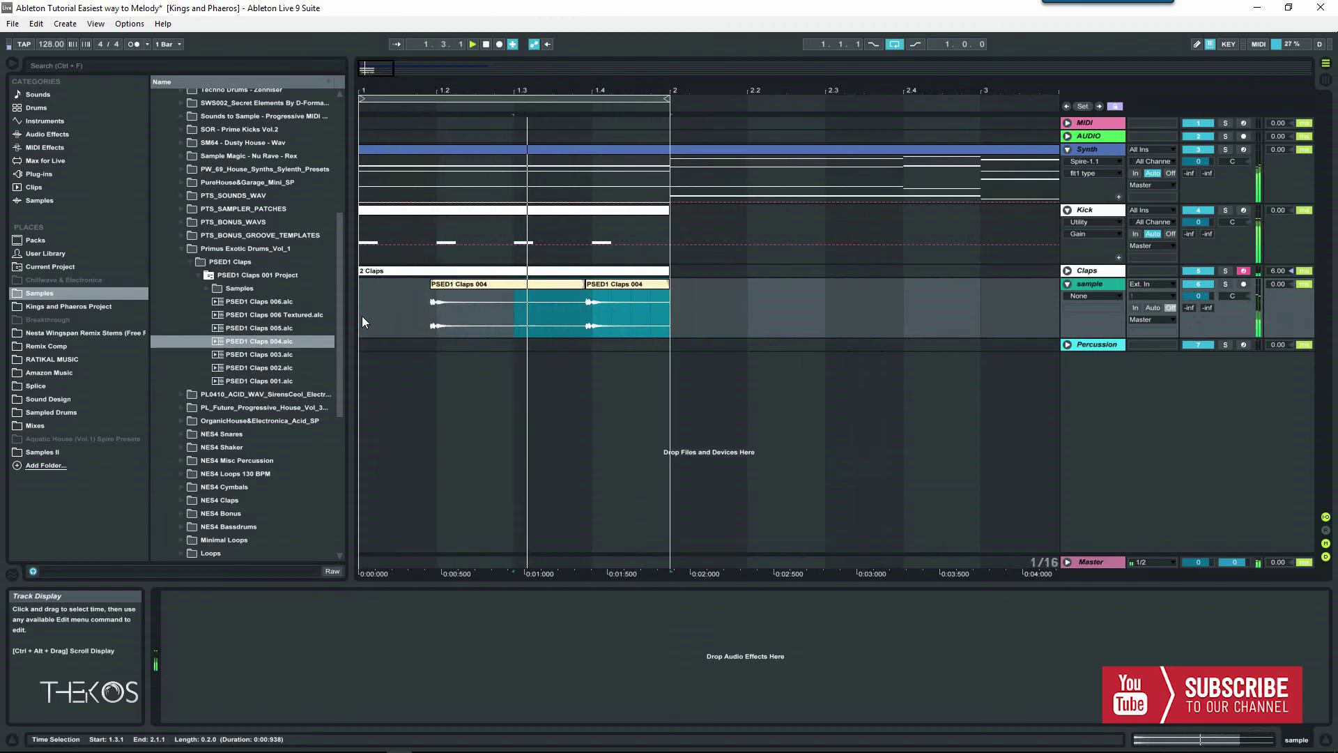
- Undo the duplication, shifts and placement of the PSED1 Claps 004 clip
key(ctrl+z)
key(ctrl+z)
key(ctrl+z)
key(ctrl+z)
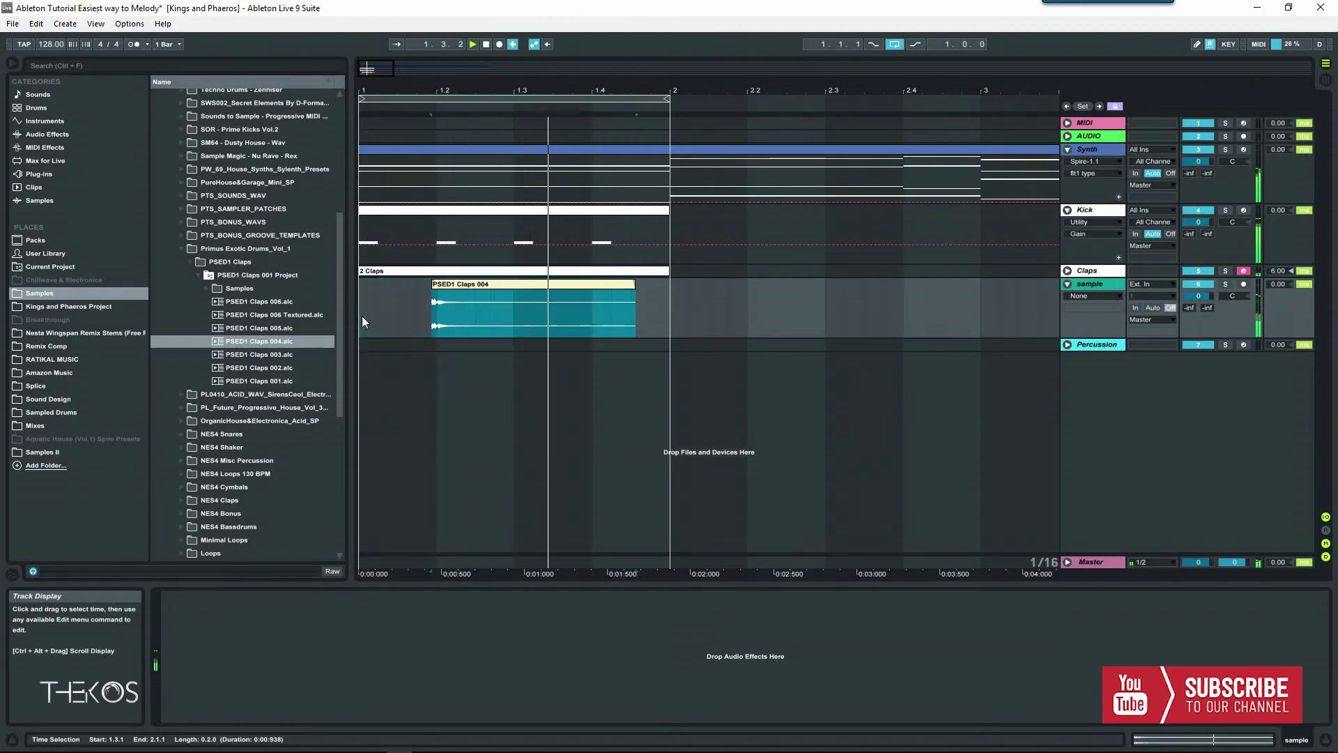
key(ctrl+z)
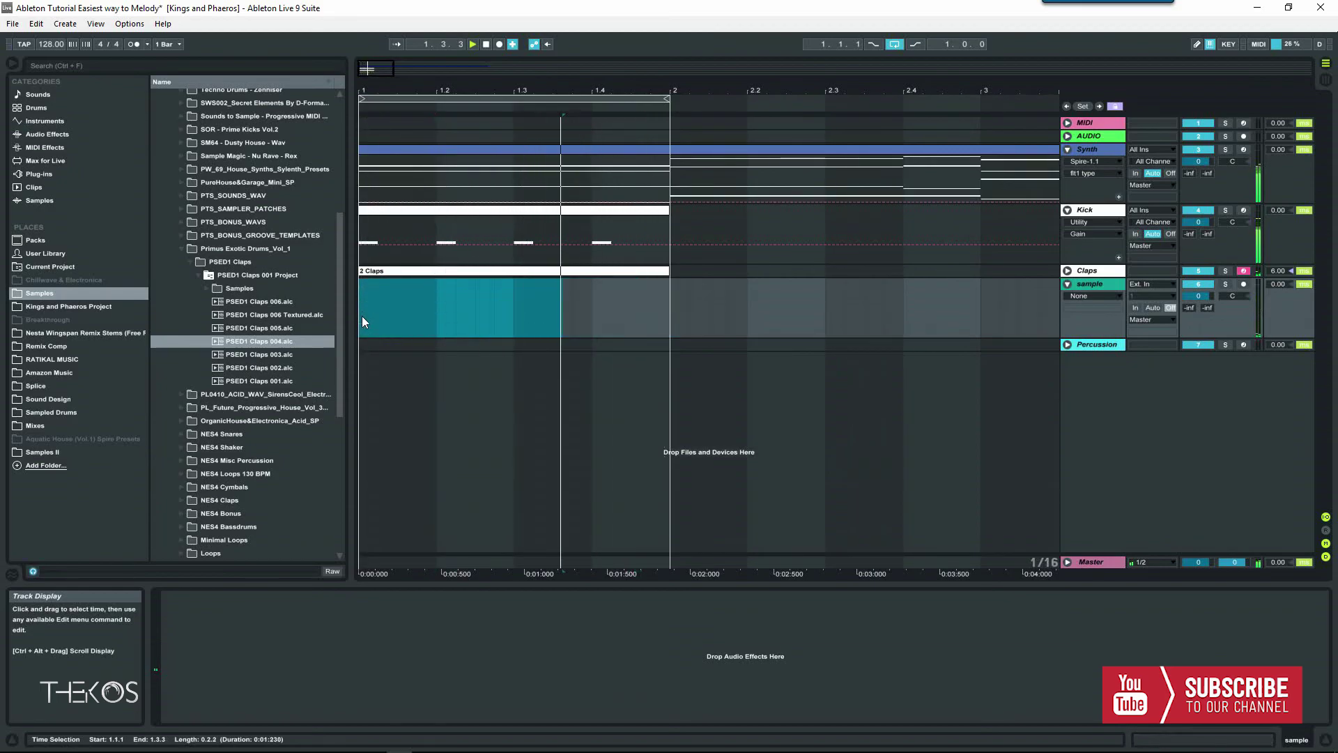
- Place PSED1 Claps 003 on the audio track starting at about 1.1.4, aligning its loudest hit with the second kick, and play it
click(215, 356)
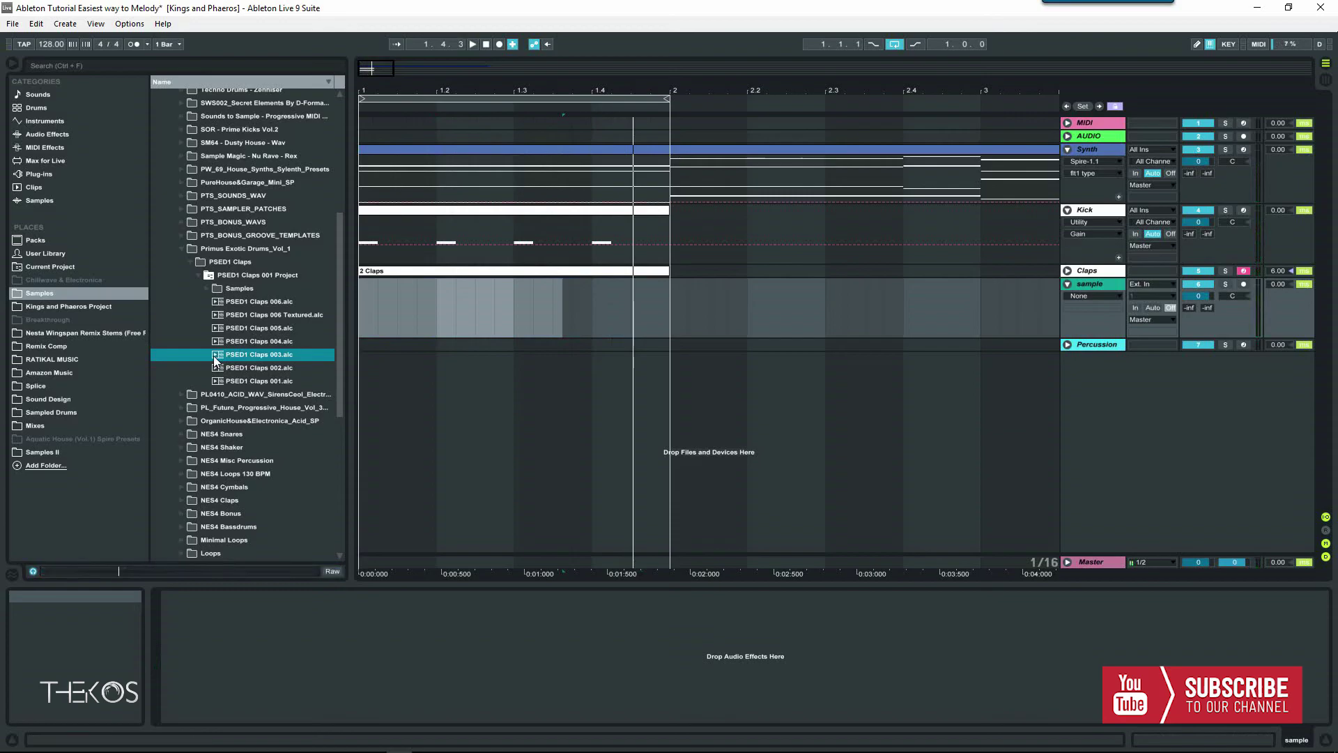
drag(213, 356, 439, 314)
drag(407, 94, 407, 126)
drag(543, 289, 516, 292)
click(488, 93)
key(plus)
drag(589, 286, 545, 288)
click(475, 324)
key(space)
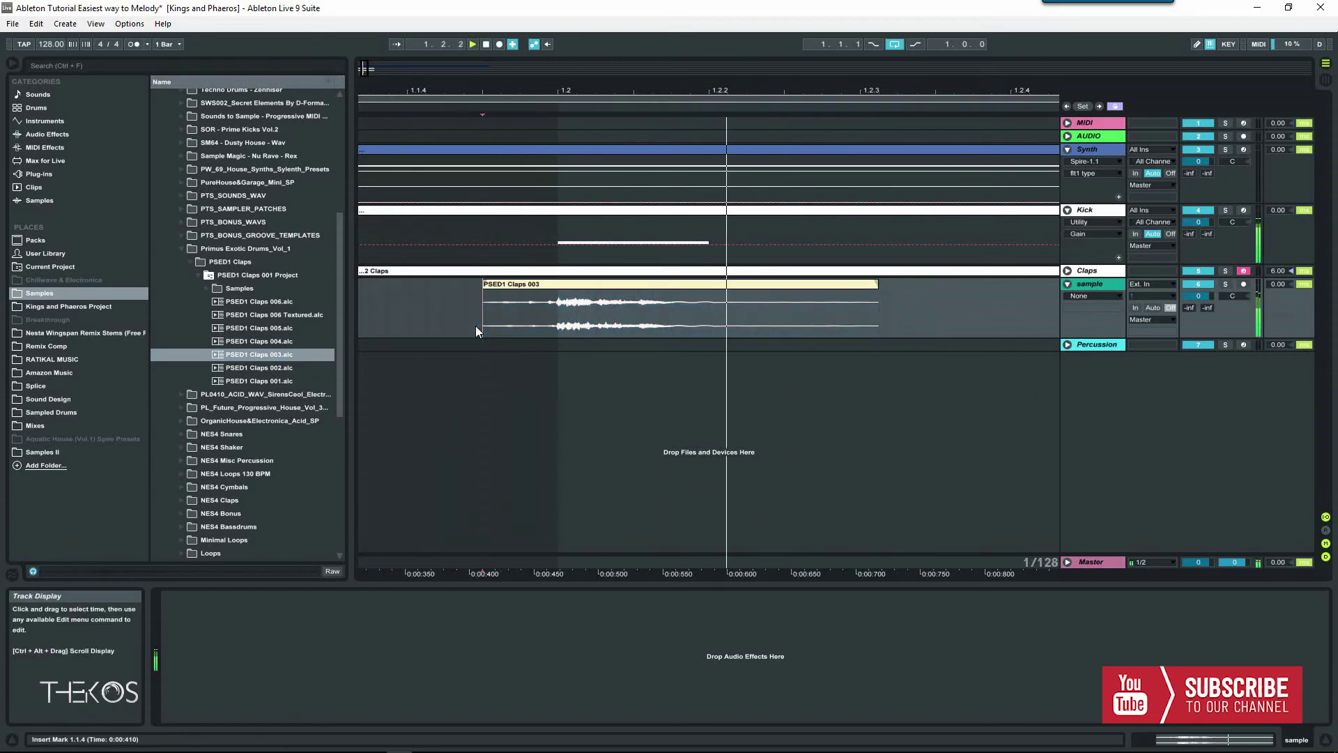
- Trim the end of the PSED1 Claps 003 clip to just after beat 1.2
key(minus)
key(minus)
key(minus)
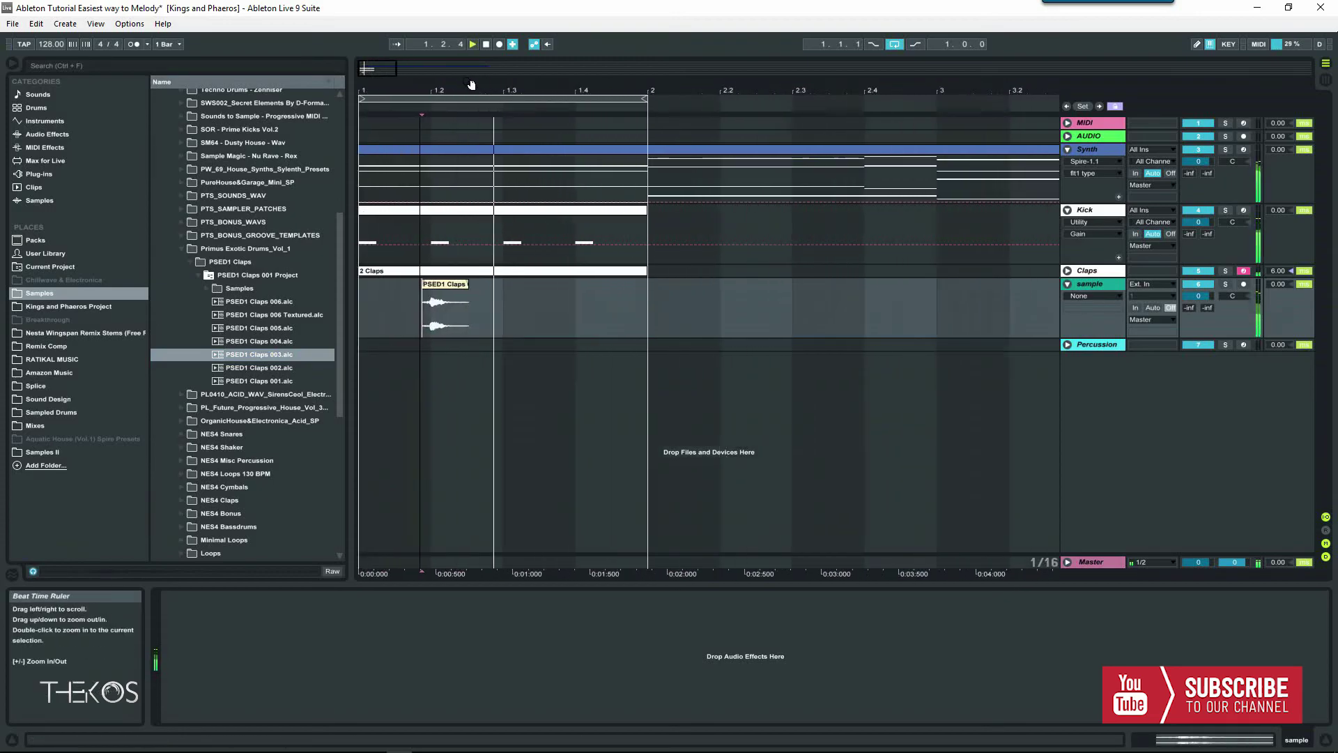
drag(529, 303, 353, 313)
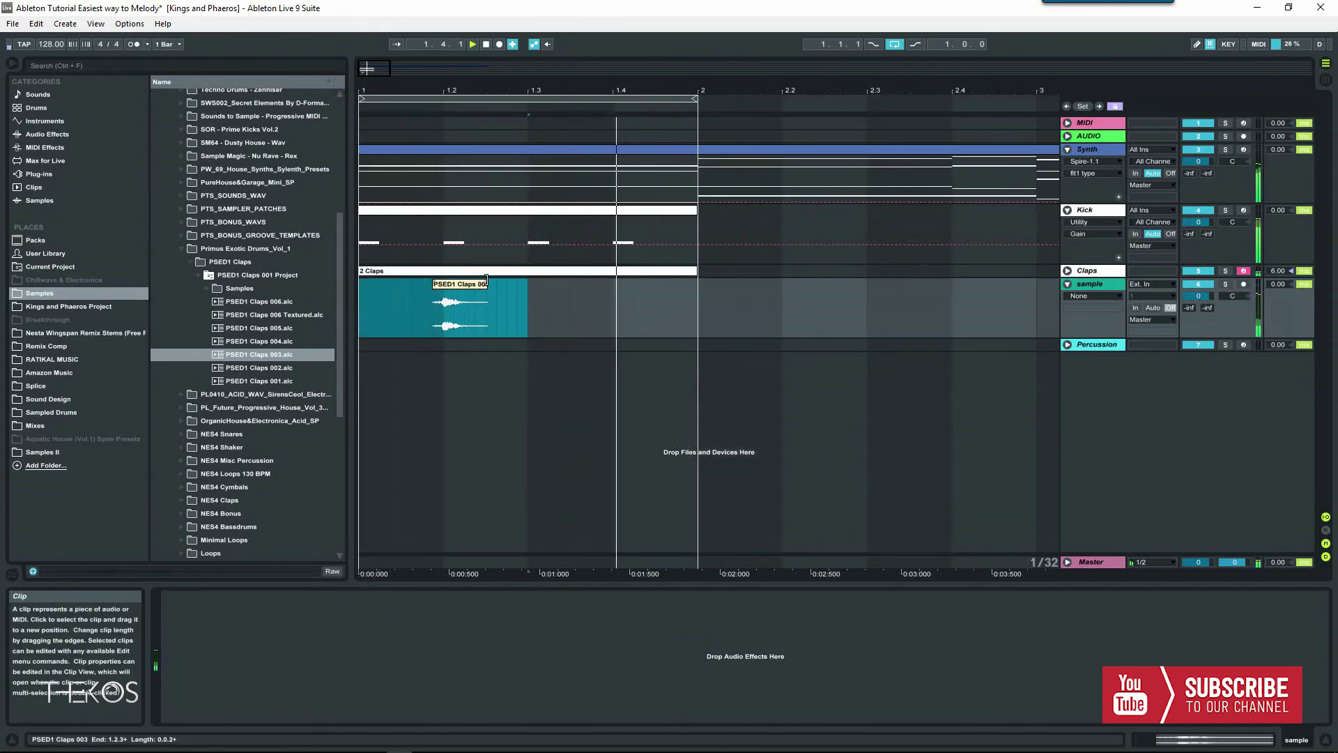
drag(487, 281, 463, 316)
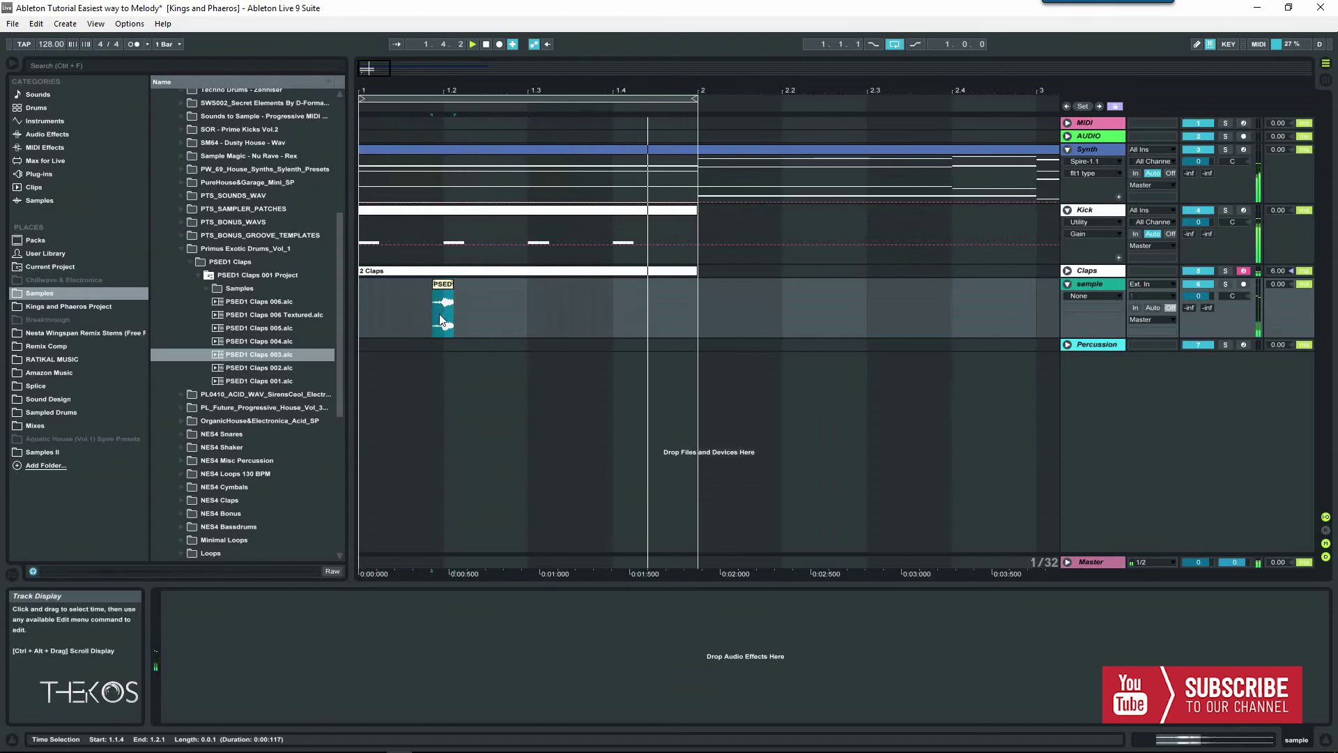
key(Delete)
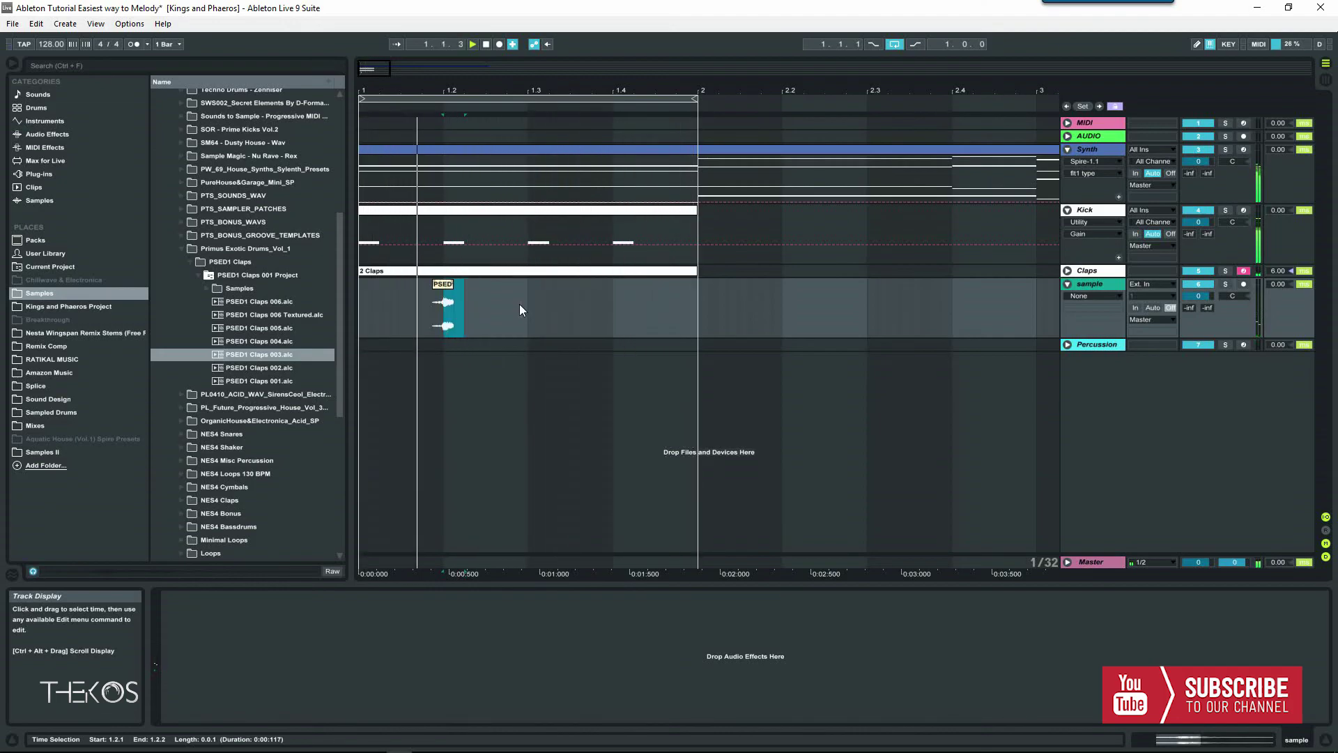
- Undo the trim of the PSED1 Claps 003 clip and duplicate the first two beats of the sample track
key(ctrl+z)
drag(532, 309, 346, 304)
key(ctrl+d)
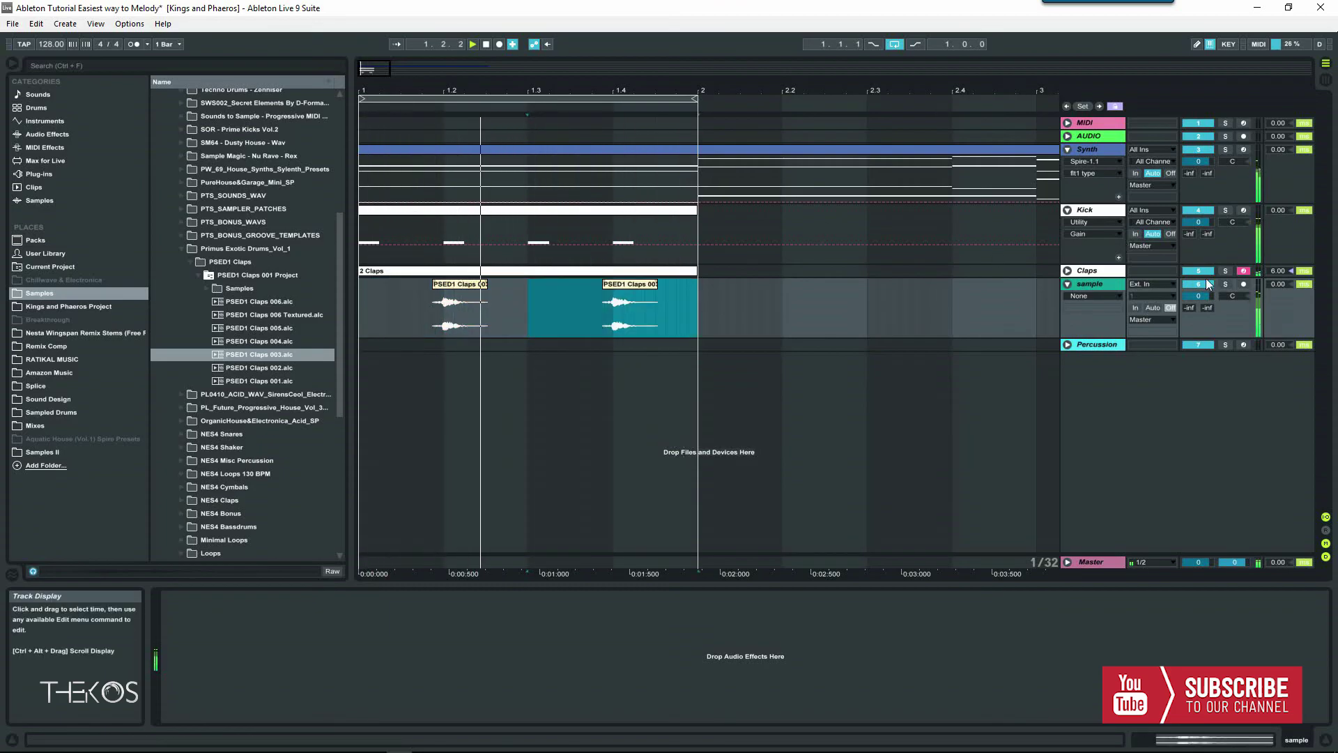
- Try a track delay of -13 ms on the sample track, reset it to 0, and lower the track's volume
click(1276, 286)
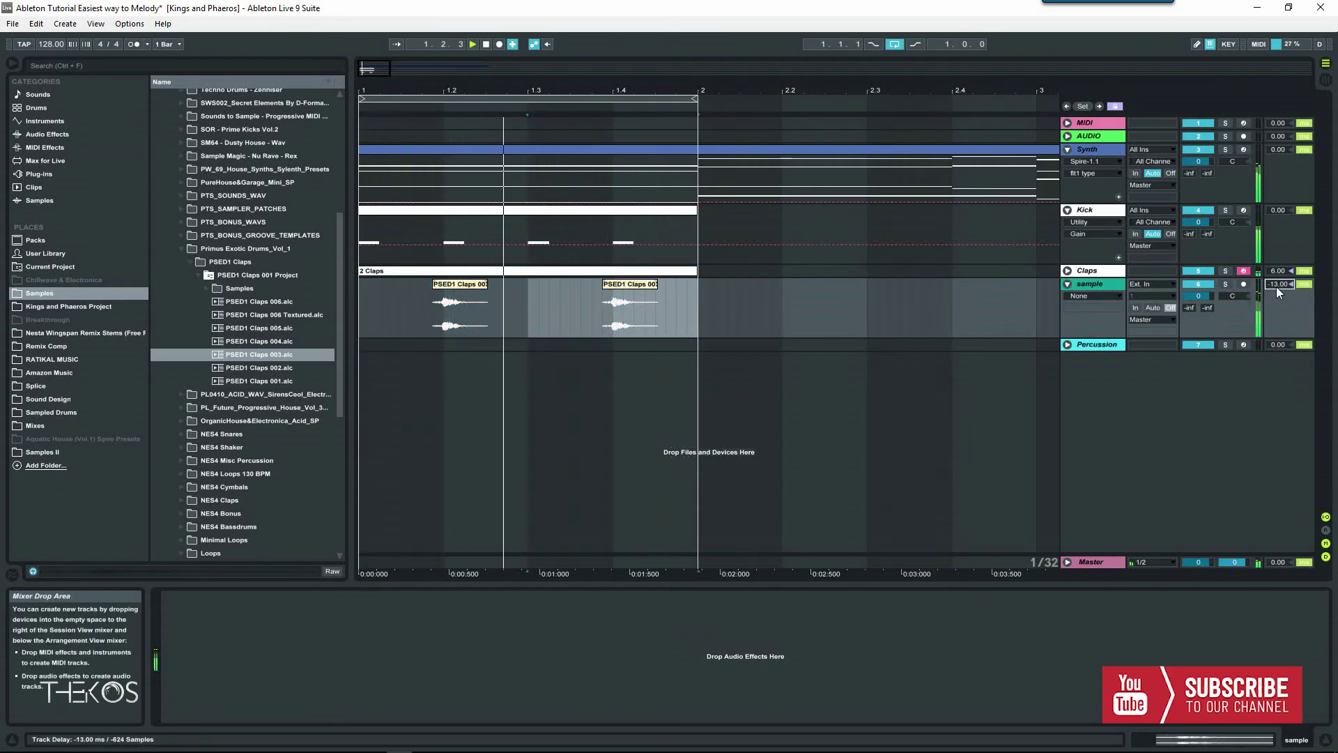
click(1198, 286)
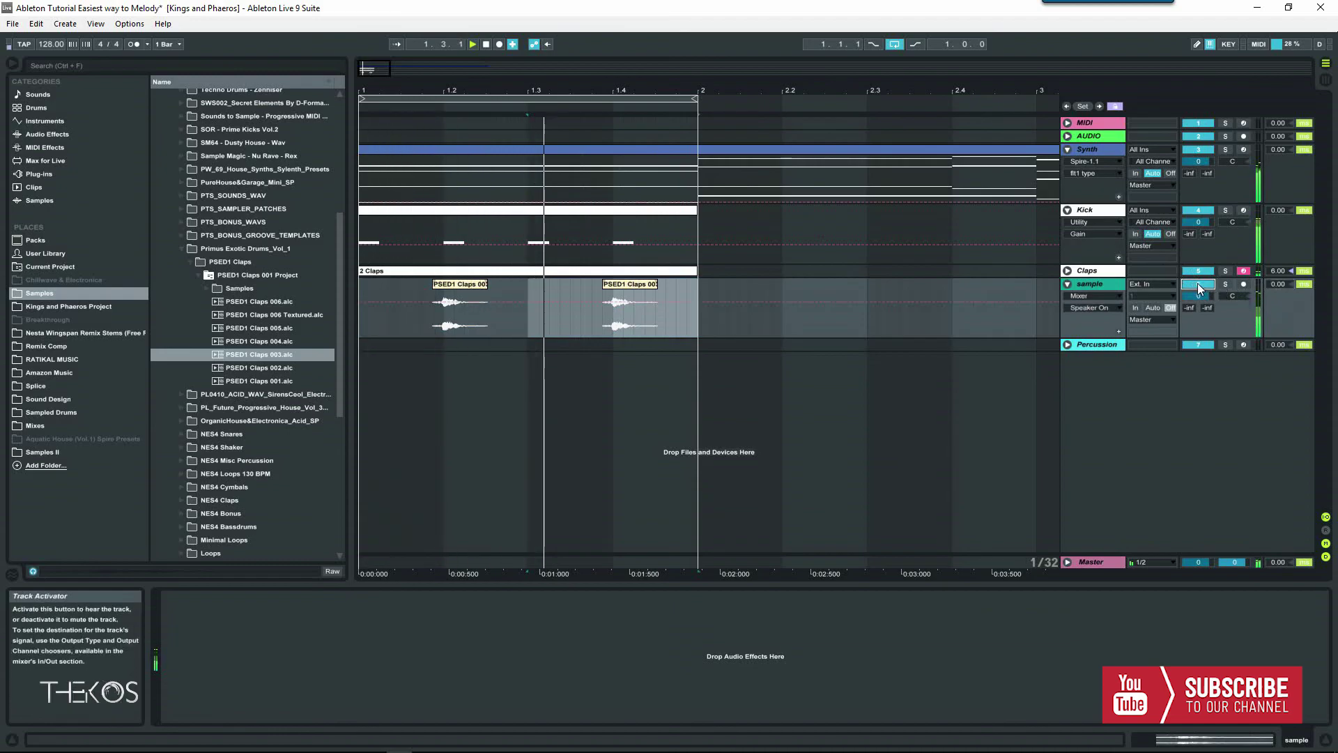
click(1200, 297)
drag(1203, 298, 1203, 309)
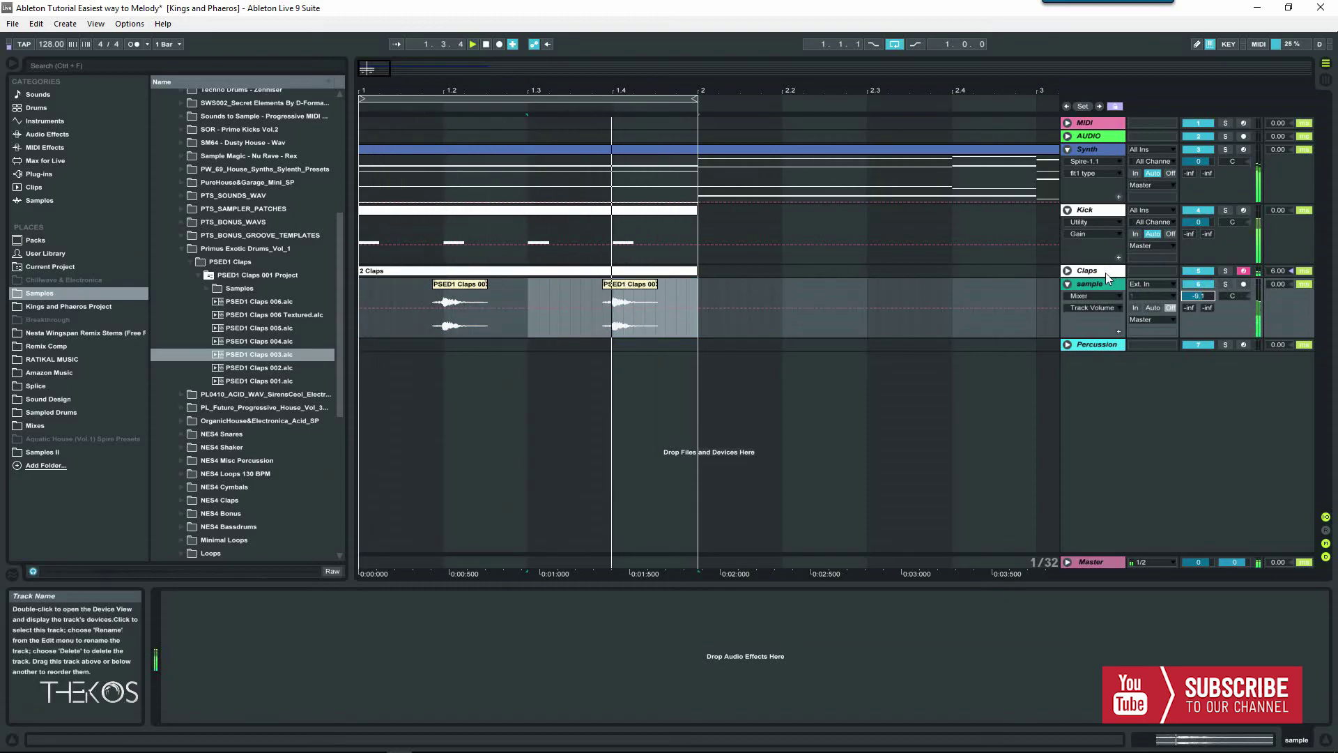
click(1086, 288)
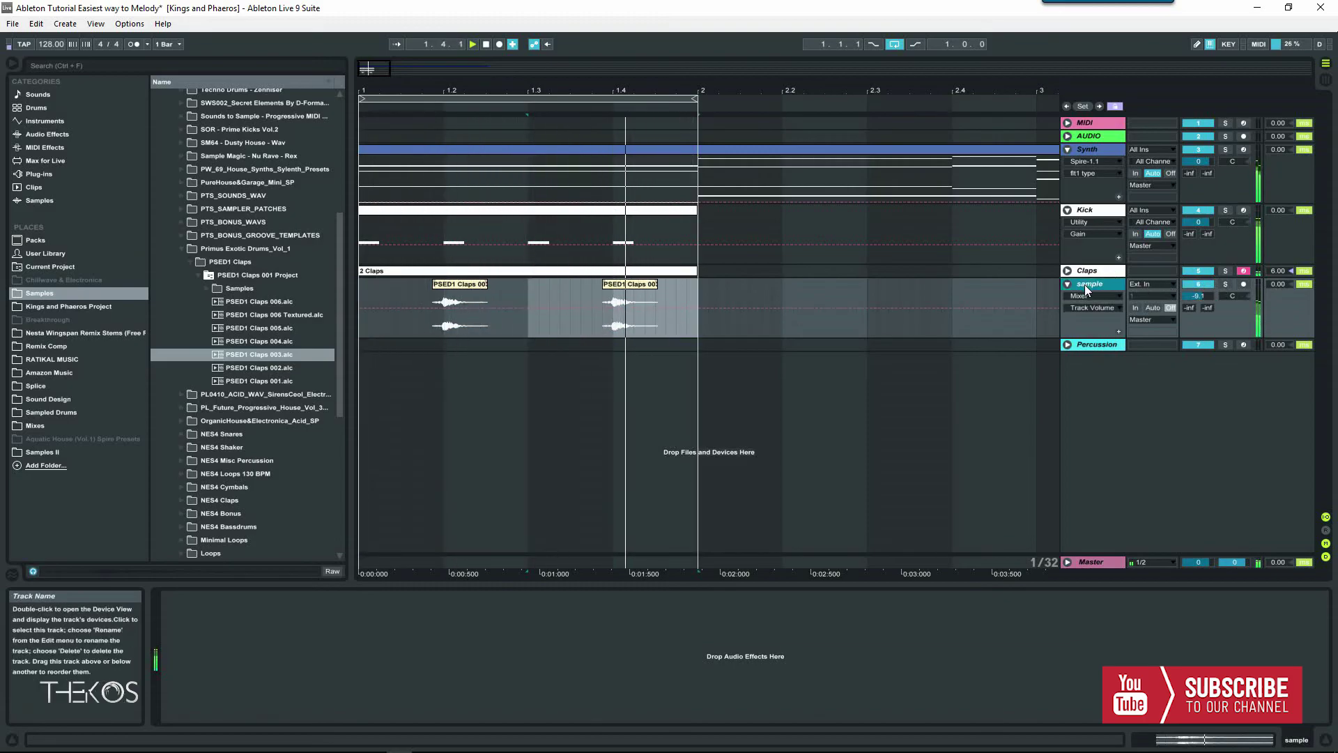
- Undo the sample track's volume change and delete the PSED1 Claps 003 audio from the track
key(ctrl+z)
drag(703, 324, 409, 324)
key(Delete)
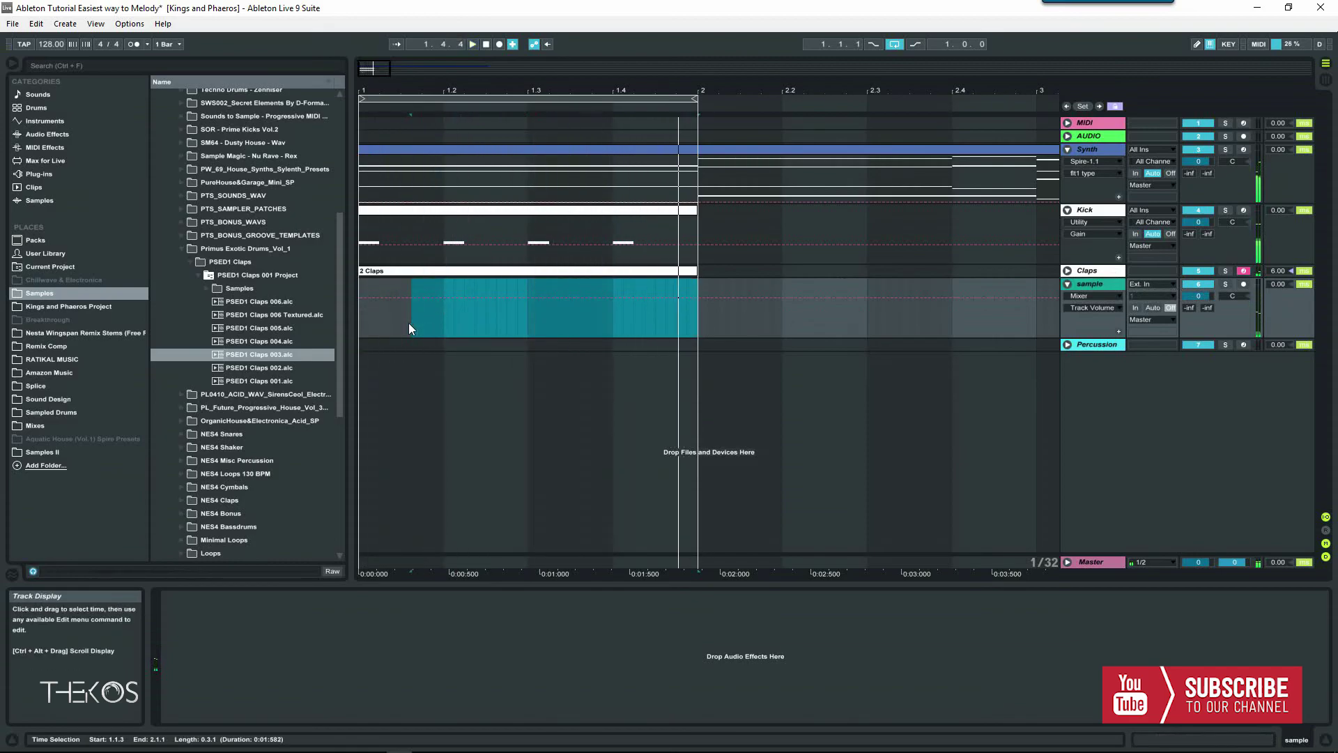
- Play the loop from its start and set the Claps track's delay to 7 ms
click(487, 44)
key(space)
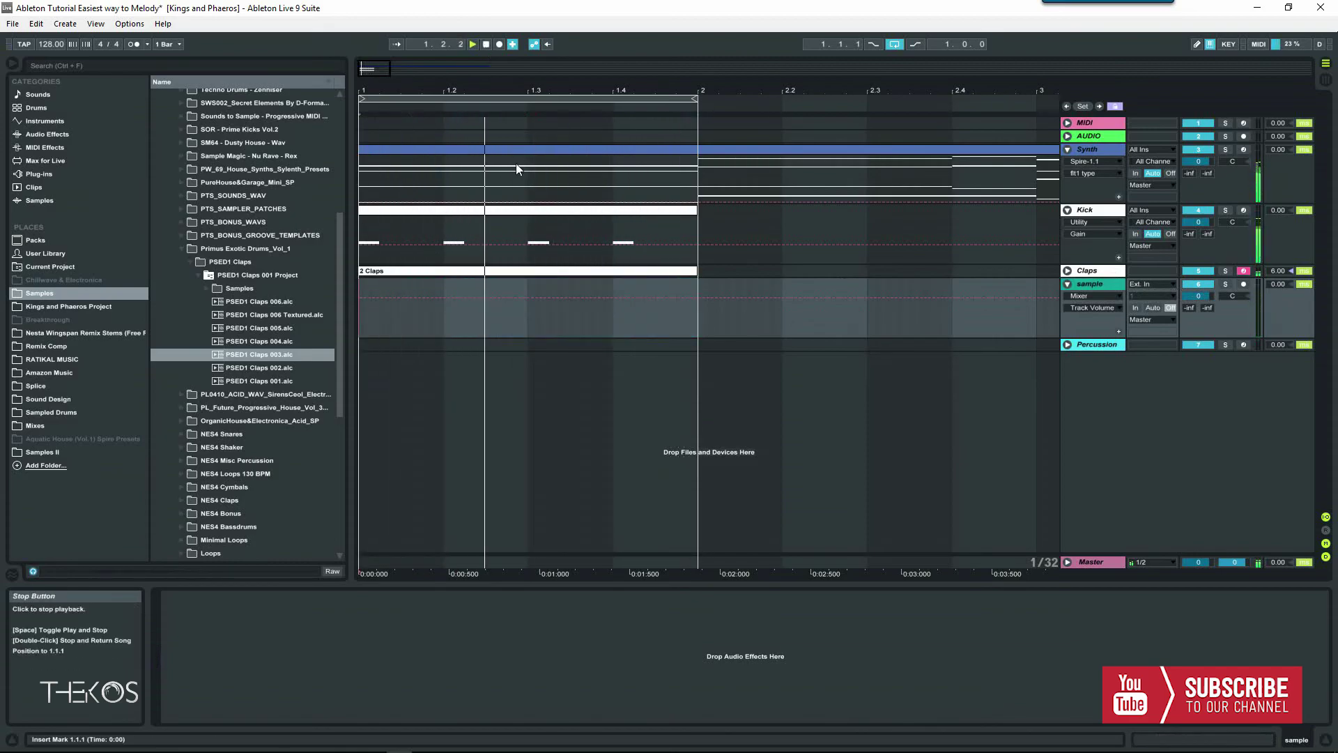
click(513, 273)
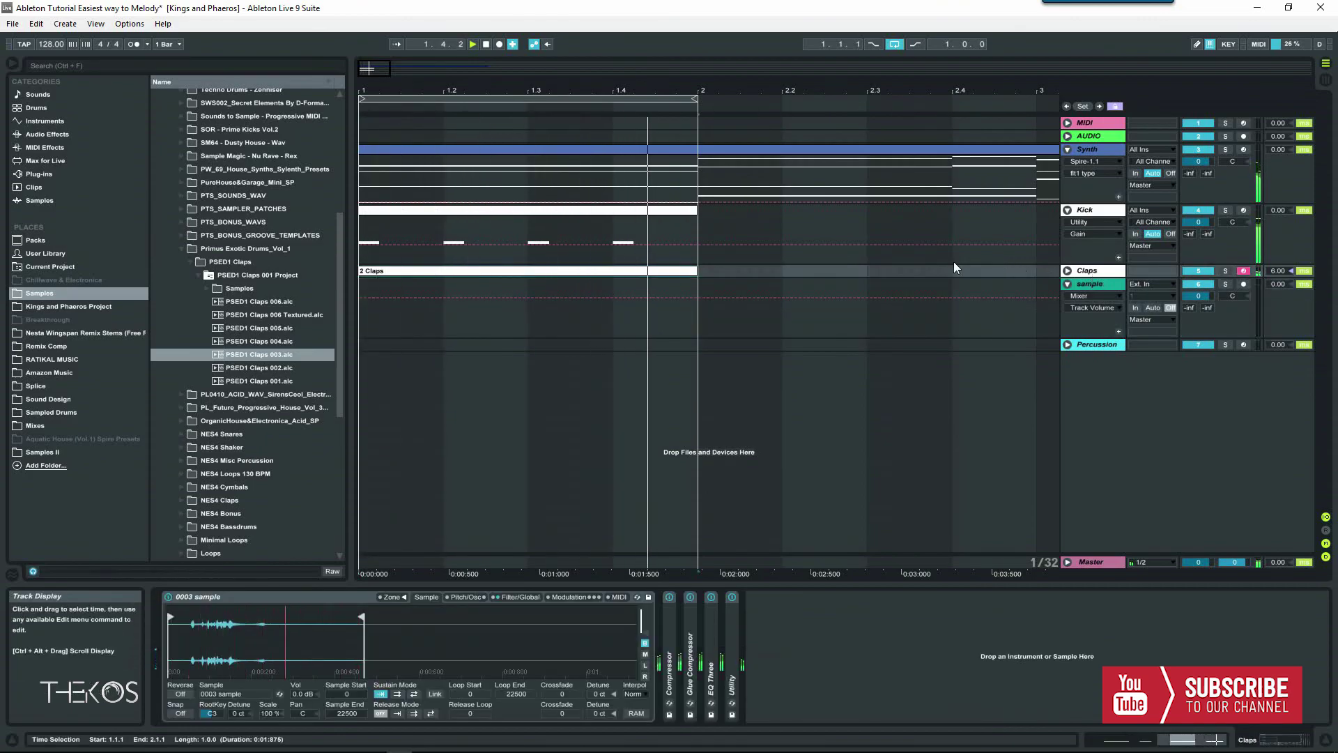
click(1284, 272)
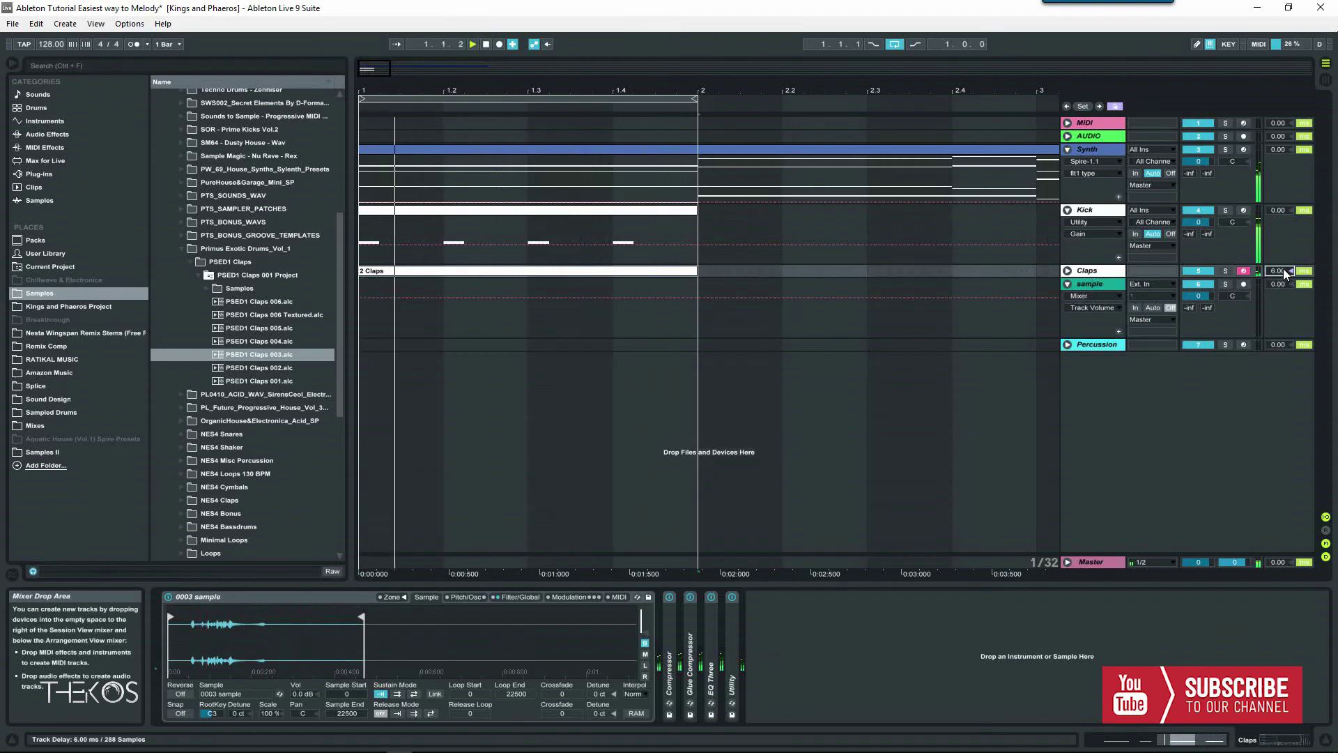
text(7)
key(Return)
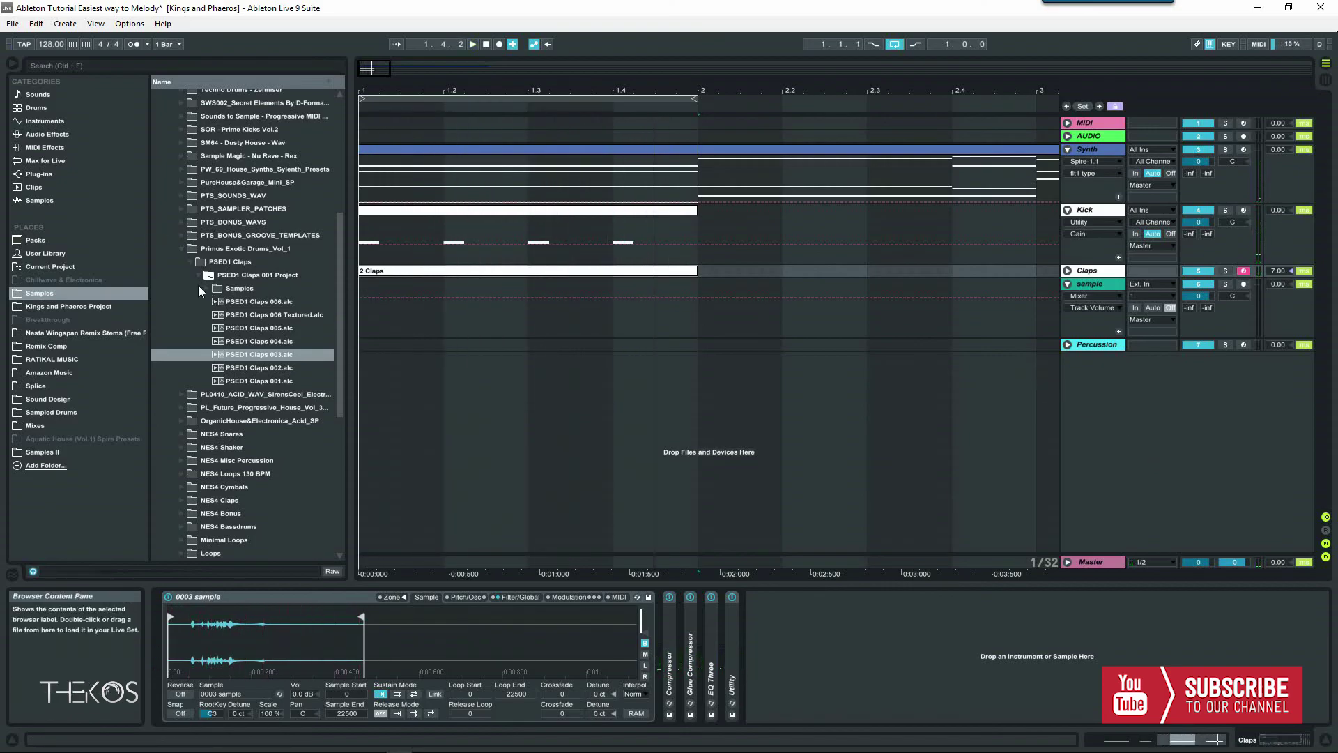
- Collapse the Primus Exotic Drums_Vol_1 folder and audition the shaker samples in the NES4 Shaker folder
click(188, 250)
click(183, 249)
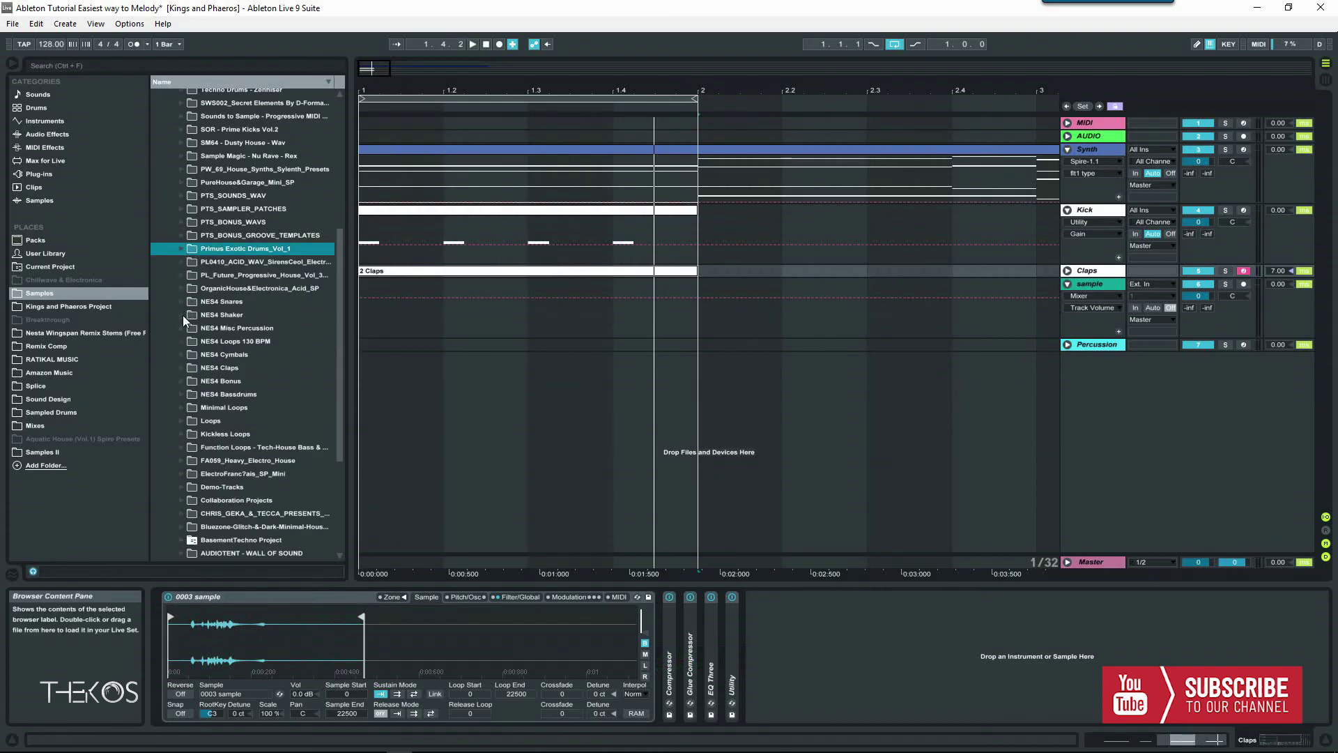
click(218, 317)
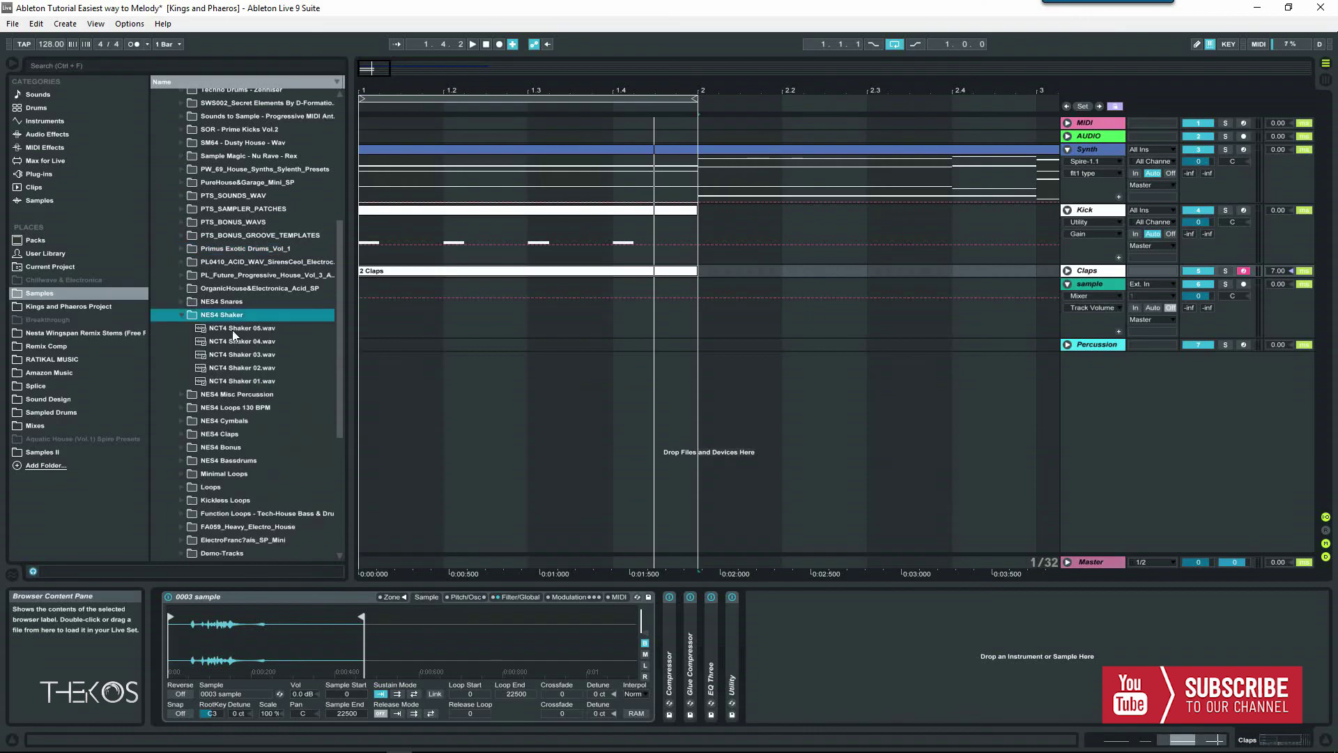
click(232, 330)
key(Down)
key(Down)
key(Down)
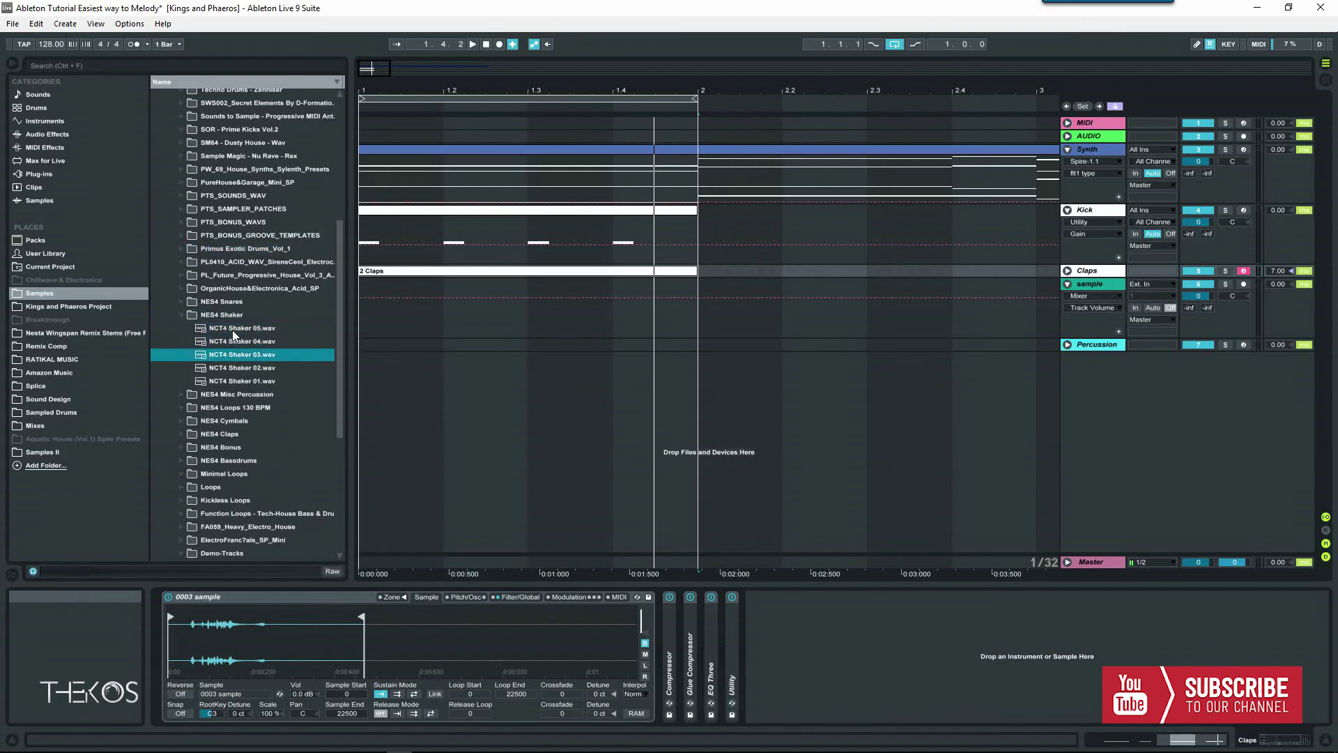
key(Down)
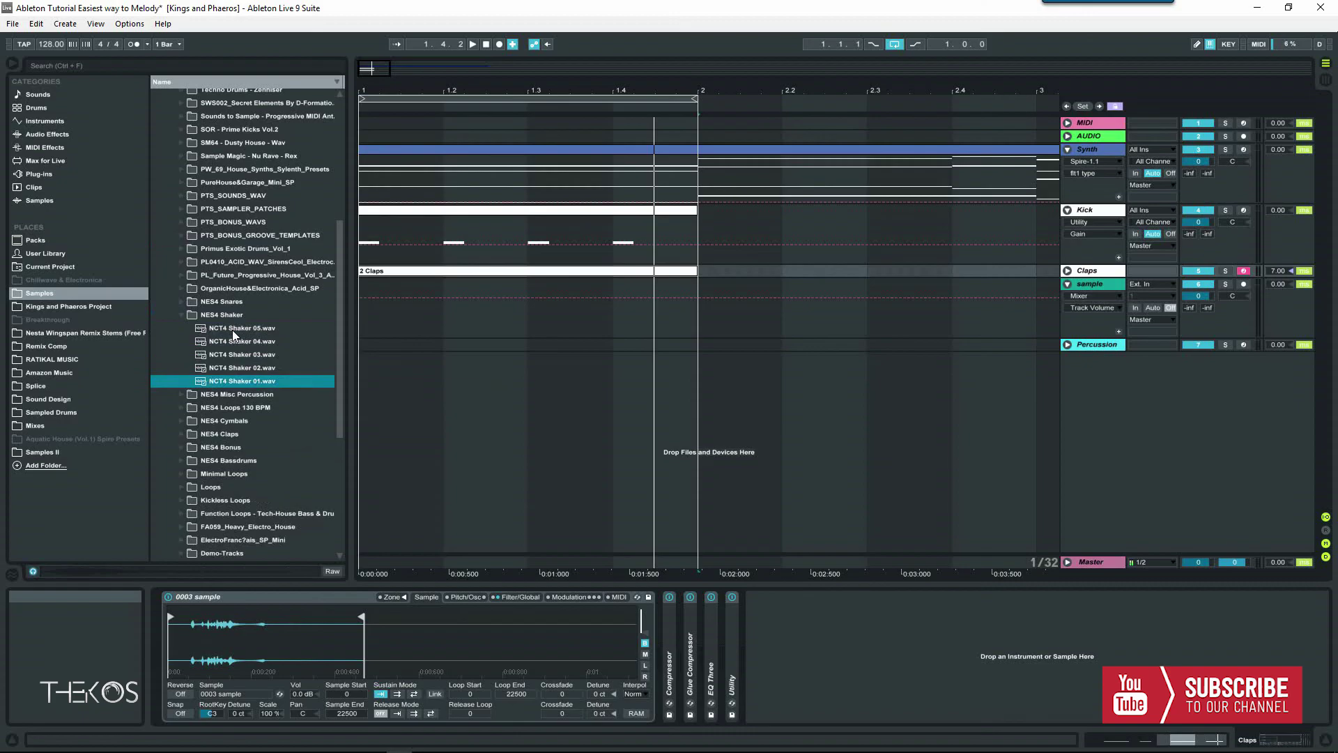
key(Up)
key(Down)
key(Up)
key(Up)
key(Up)
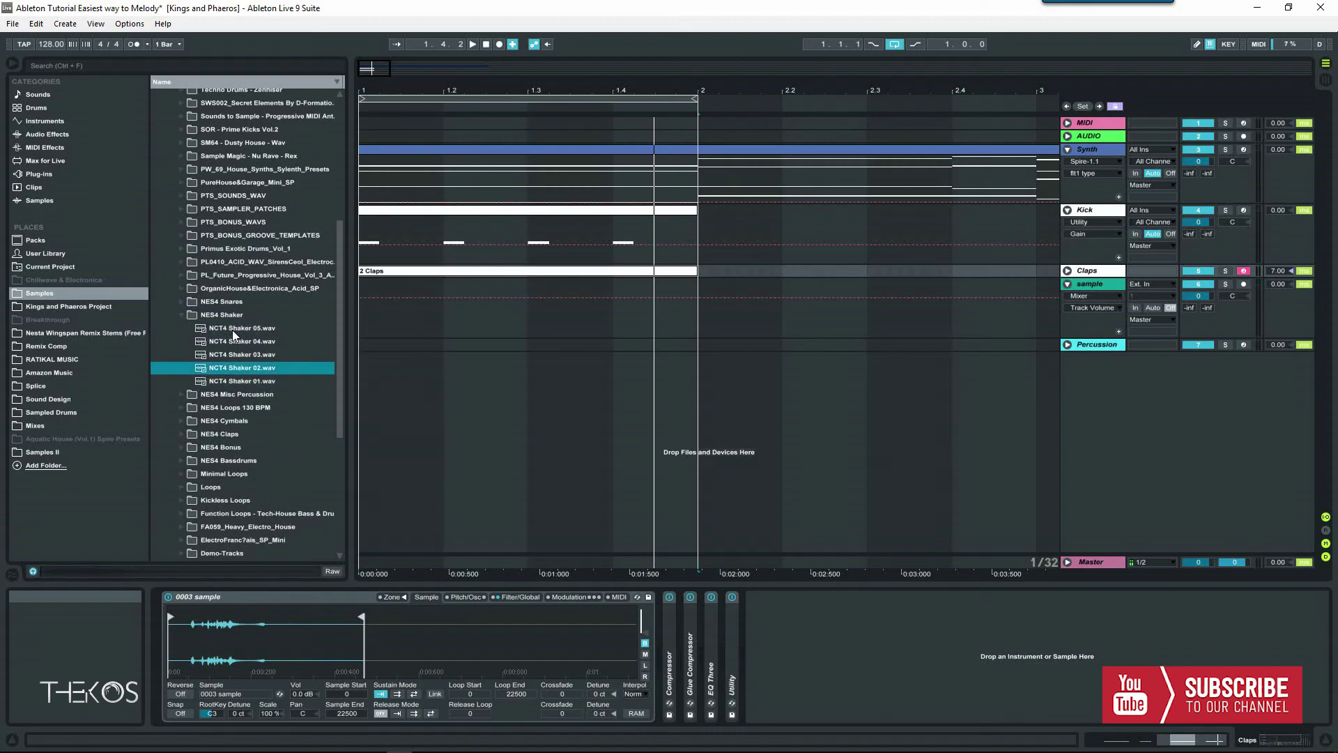
key(Up)
key(Down)
click(184, 315)
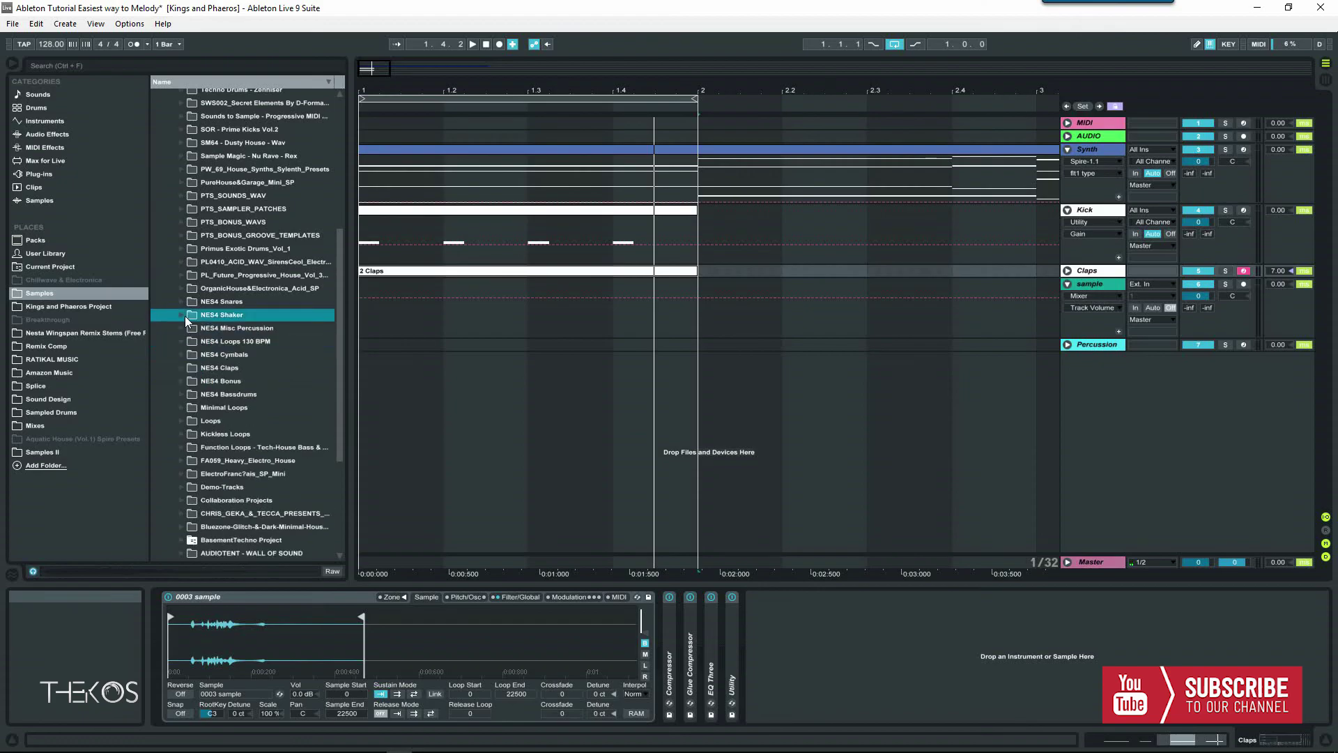
- Expand NES4 Hihats inside the NES4 Cymbals folder and audition its first hi-hat samples
click(181, 354)
click(183, 382)
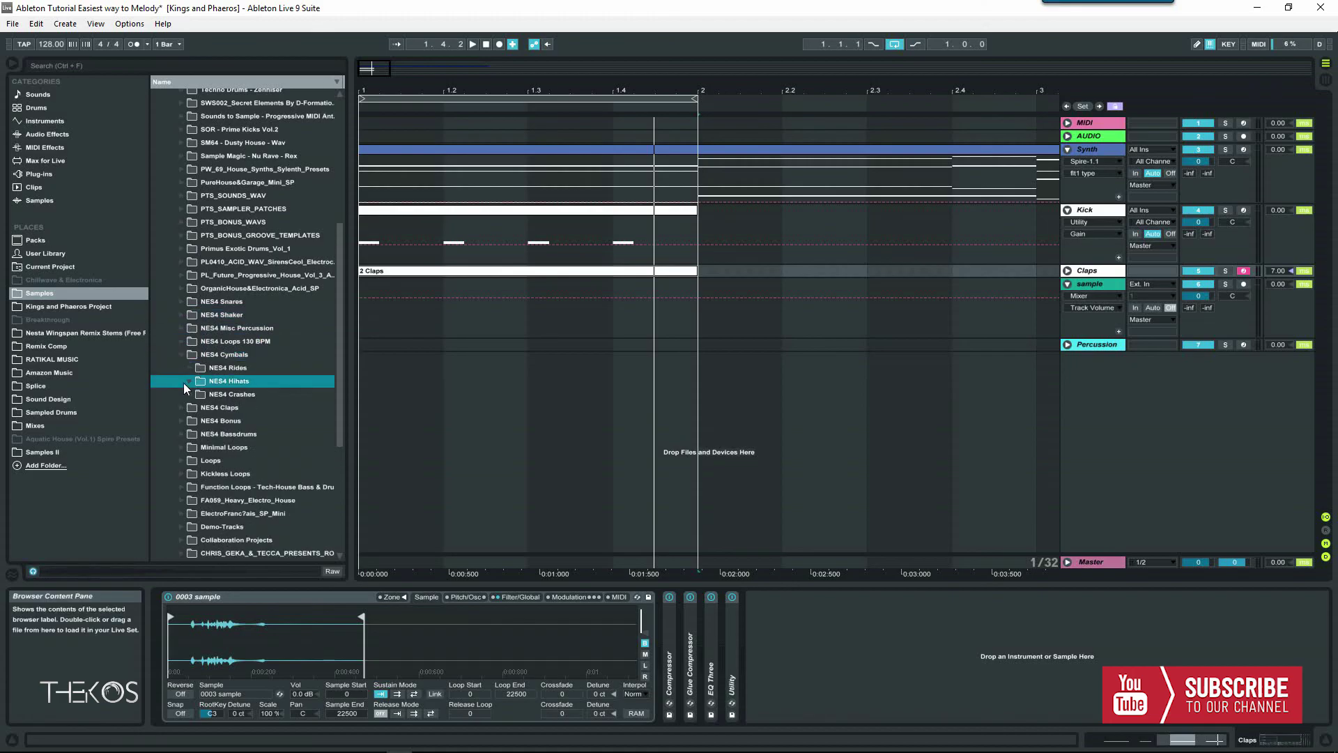
click(192, 383)
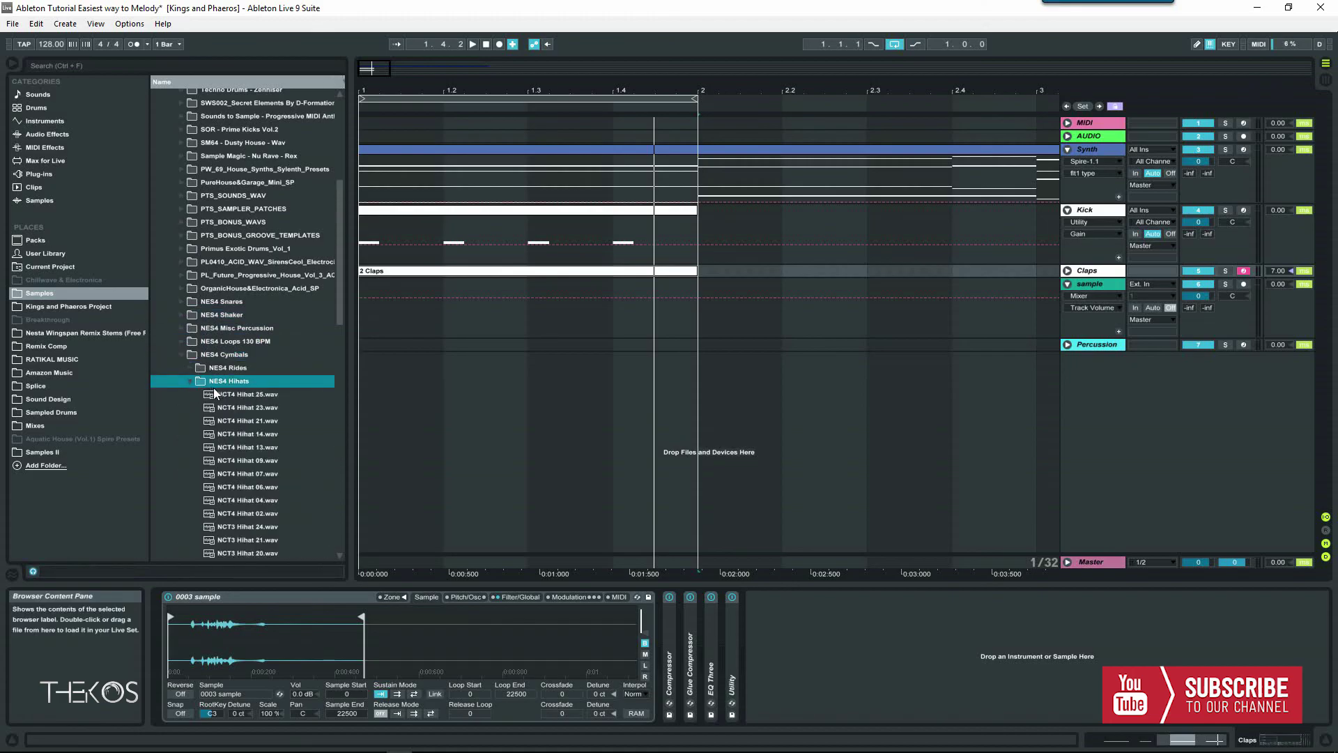
click(229, 395)
key(Down)
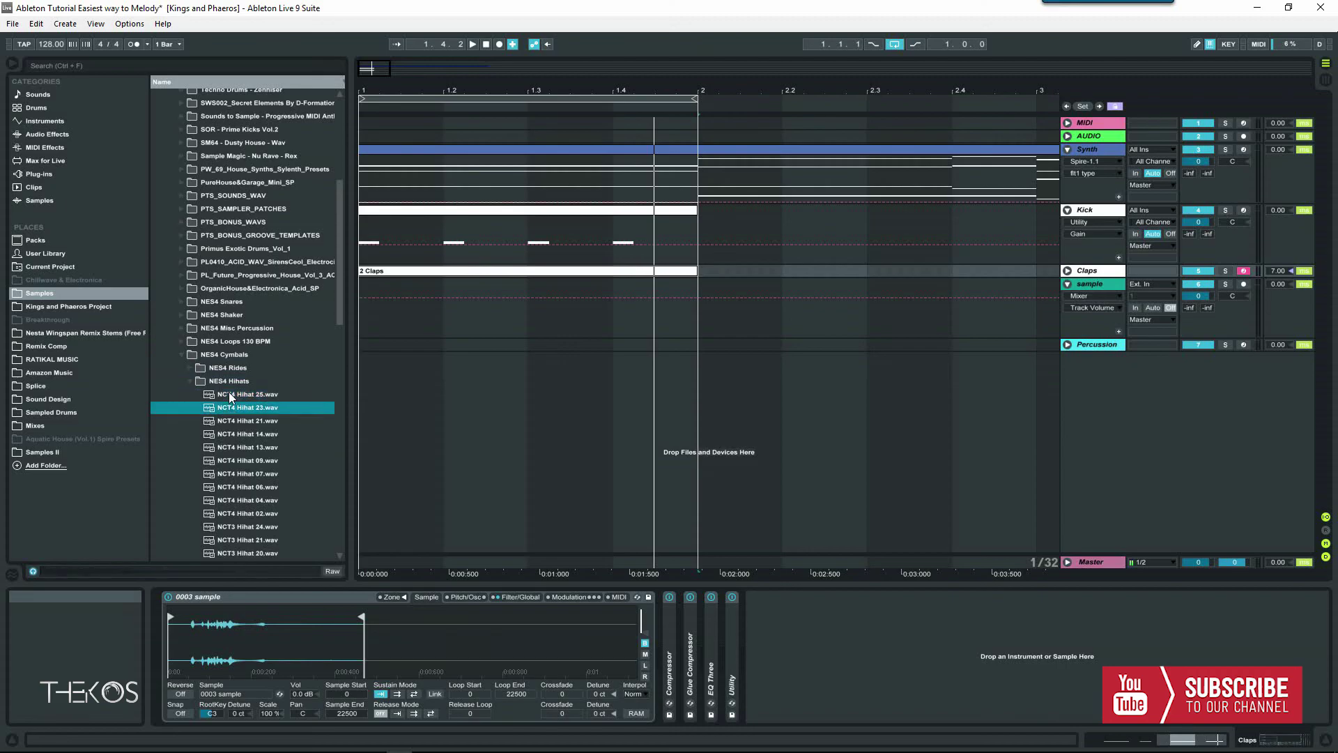
- Show the Percussion track's Drum Rack, audition the NCT4 hi-hats and load NCT4 Hihat 02 onto pad C1
click(1091, 345)
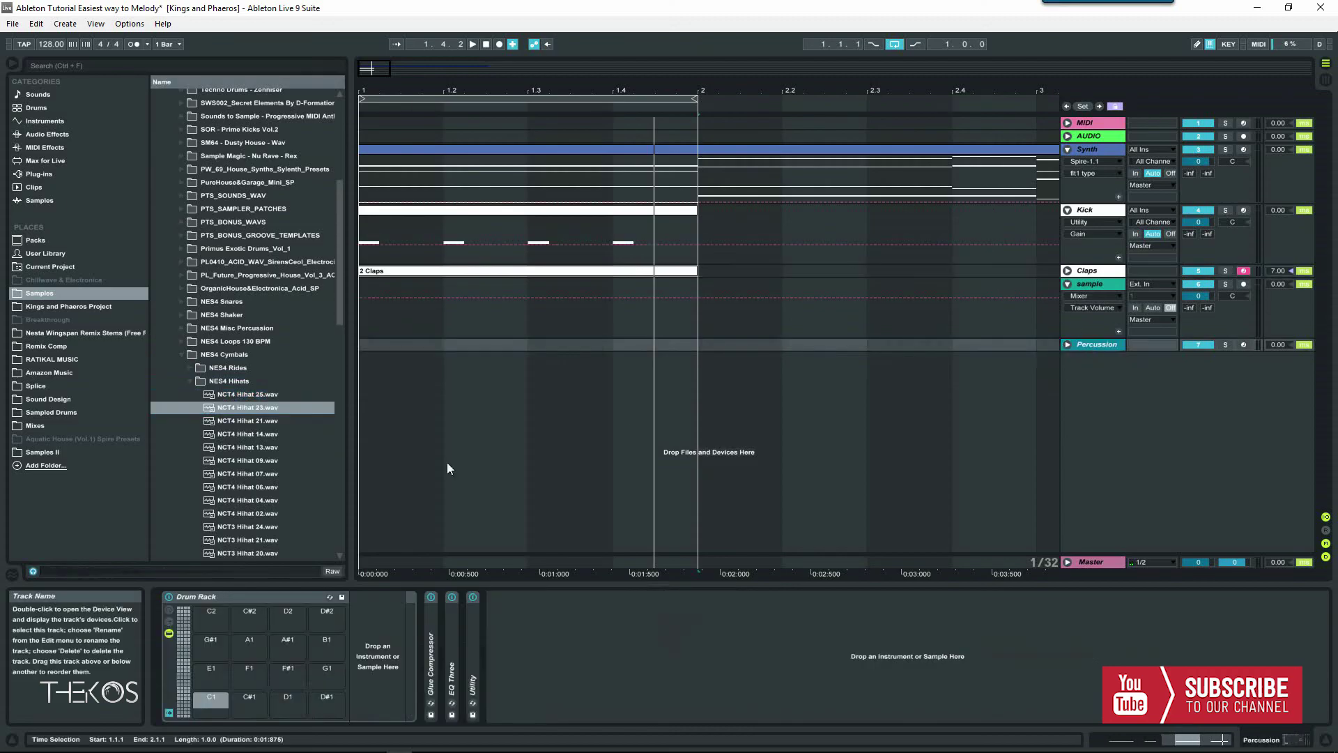
click(237, 407)
key(Down)
key(Down)
key(Down)
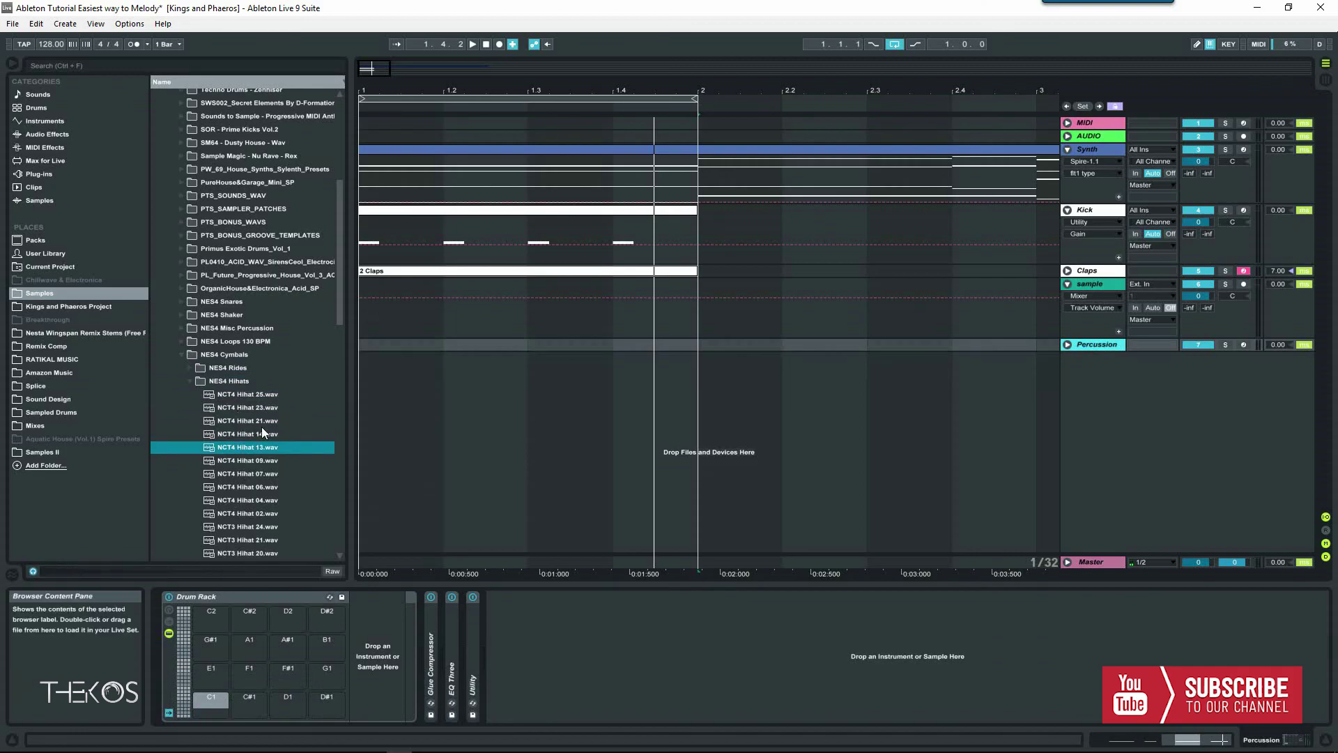
key(Down)
key(Down)
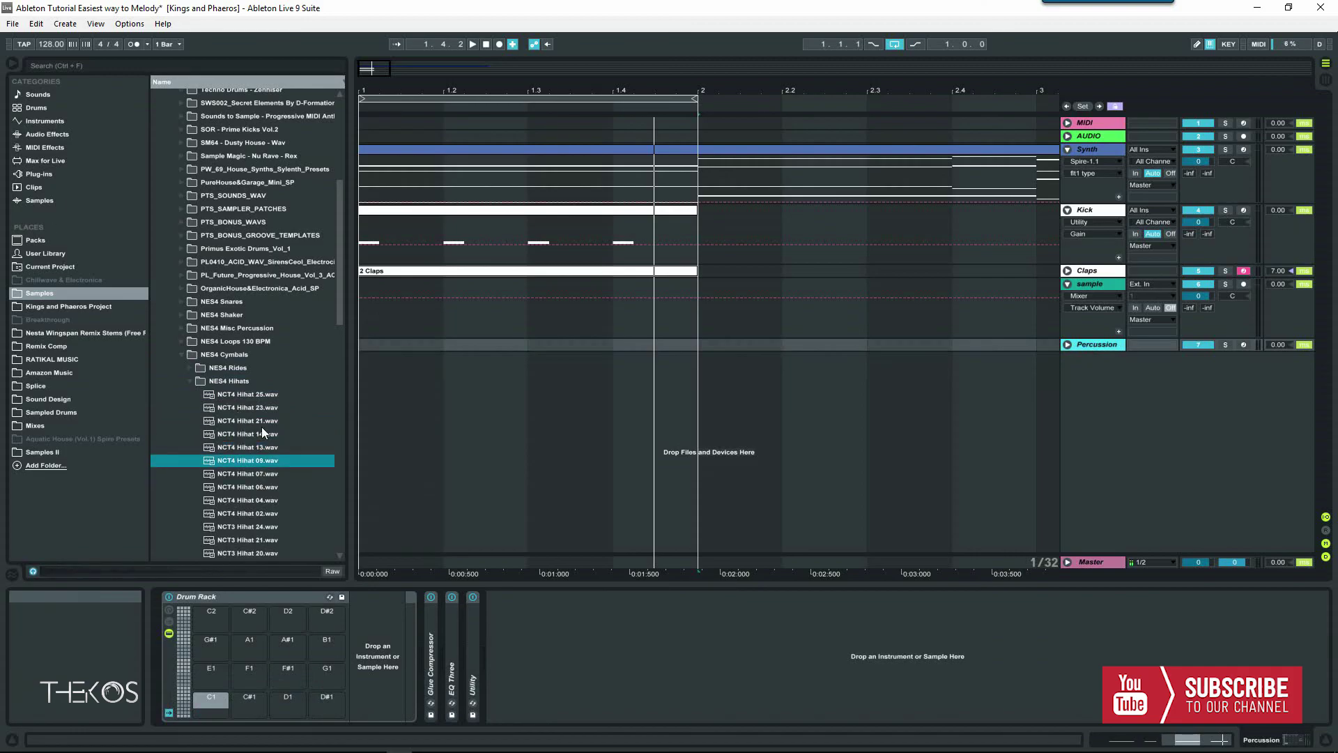
key(Down)
key(Down)
key(Down)
key(Down)
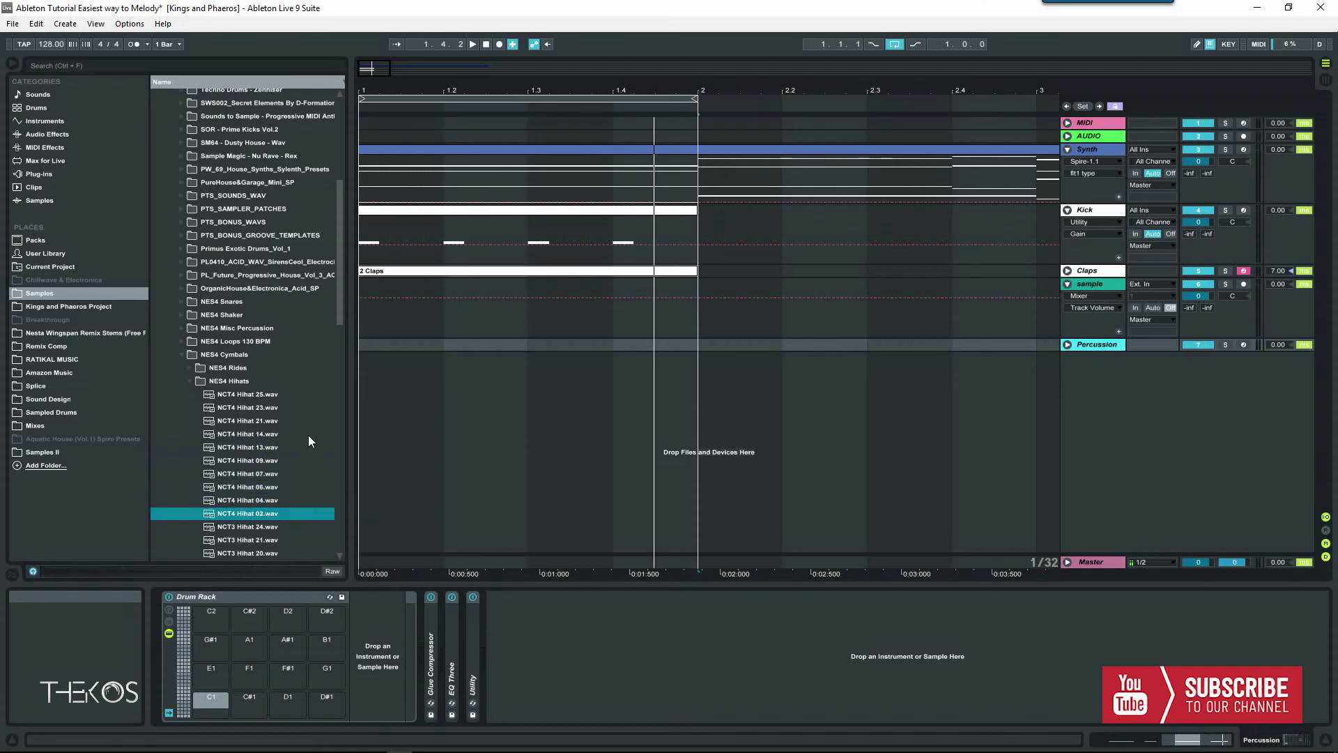
key(Up)
drag(241, 516, 216, 705)
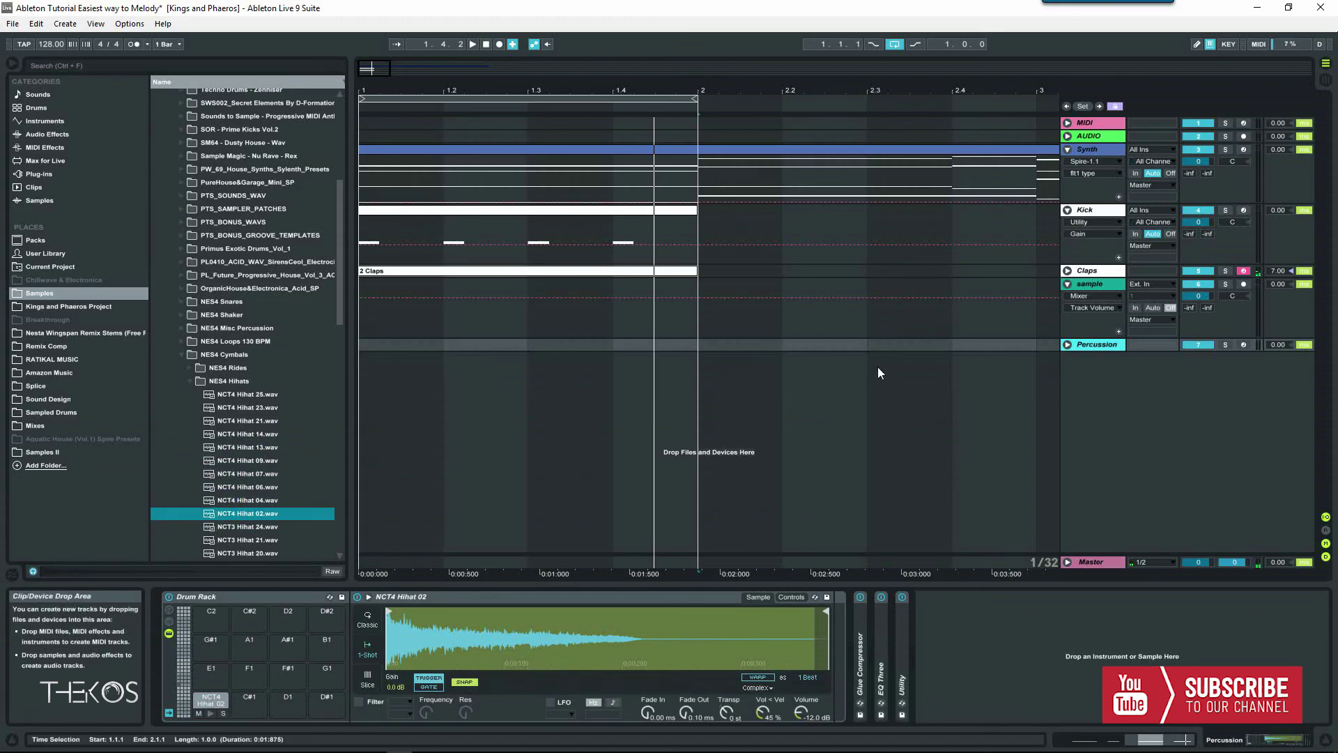
- Arm the Percussion track, rehearse NCT4 Hihat 02 over the loop and record a one-bar pattern
click(1242, 345)
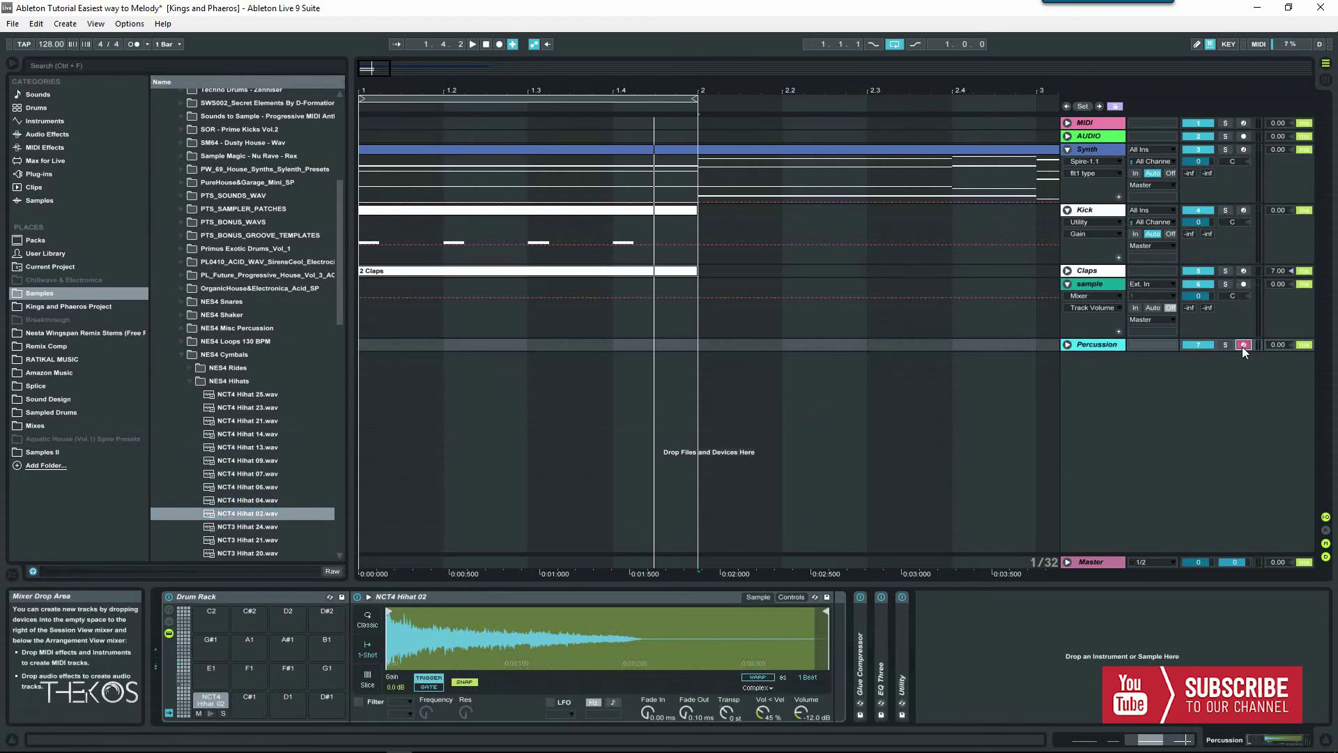
key(a)
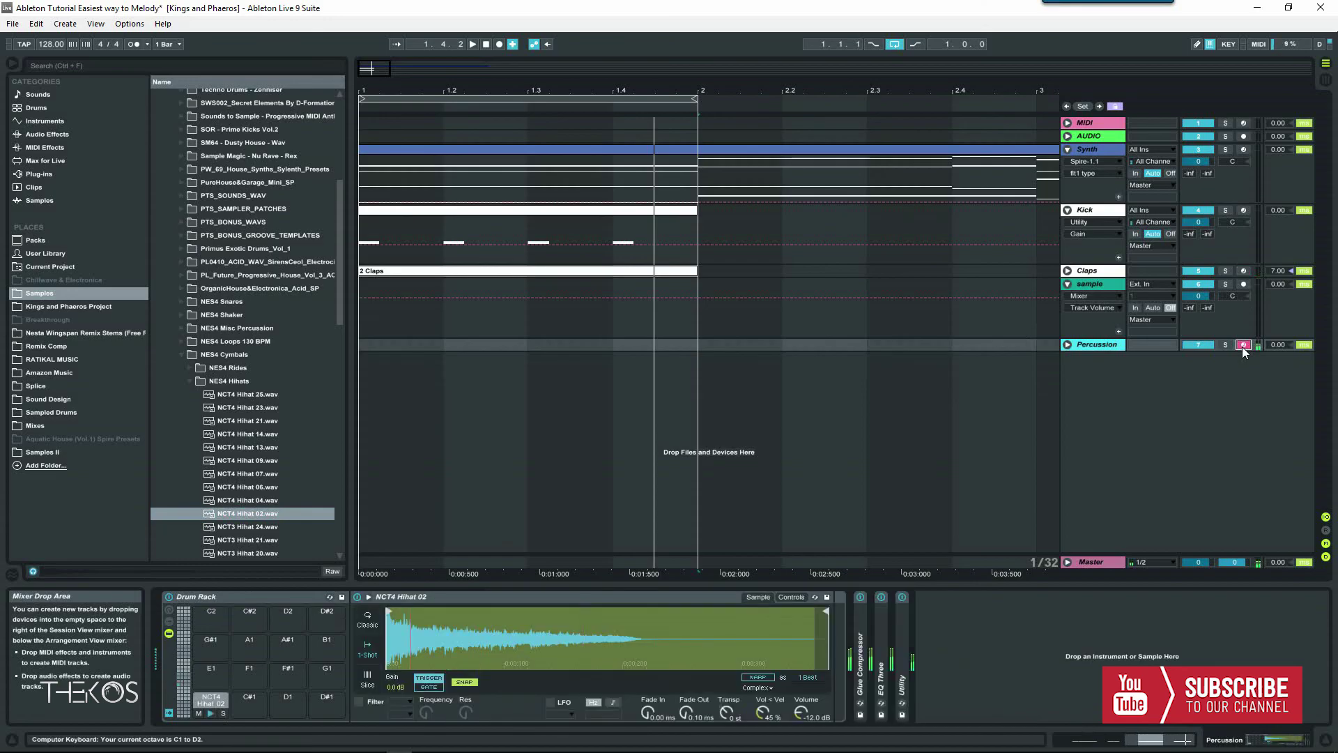
key(space)
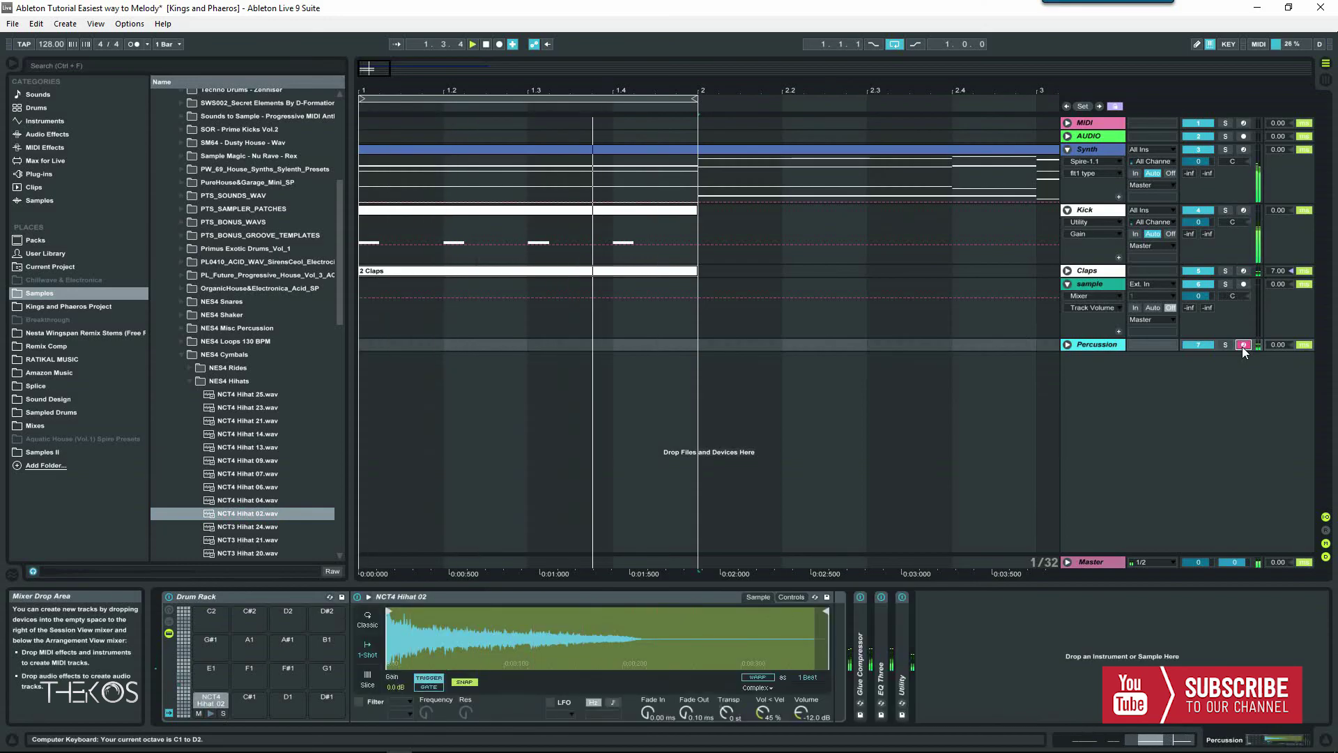
key(space)
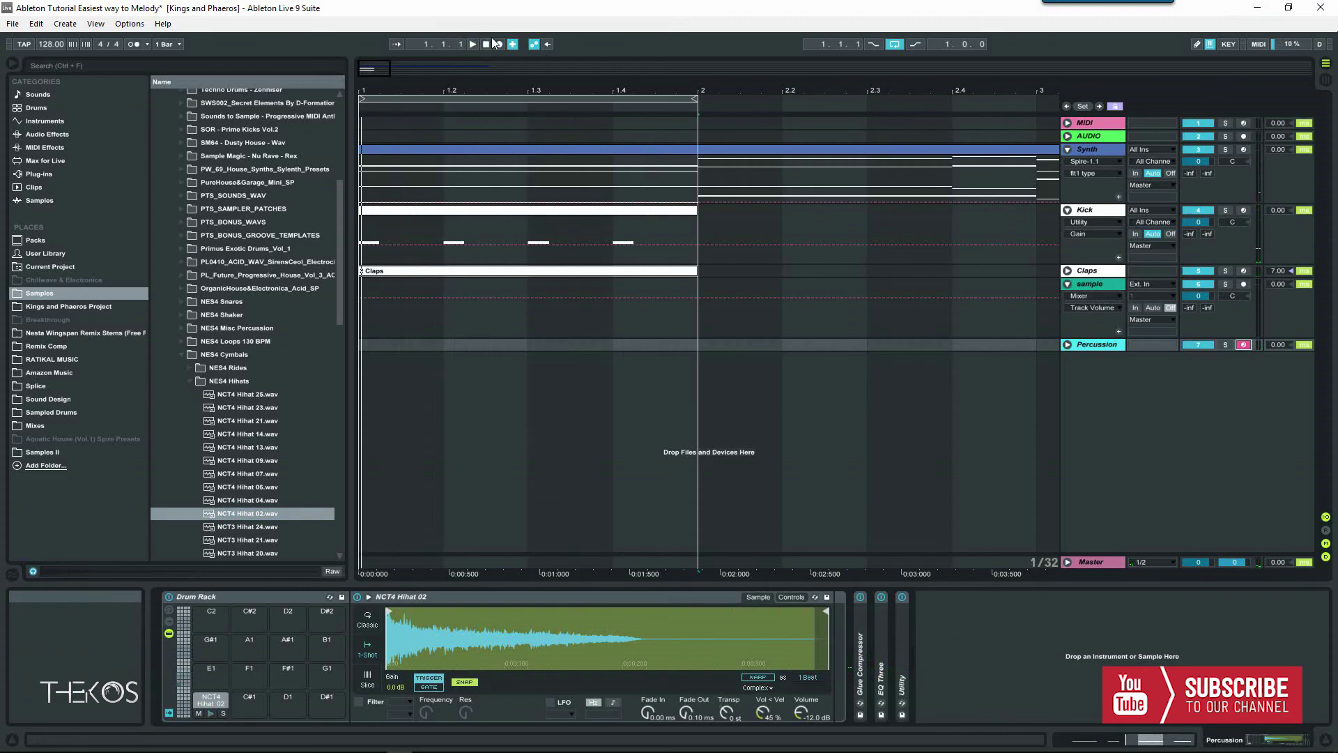
click(499, 44)
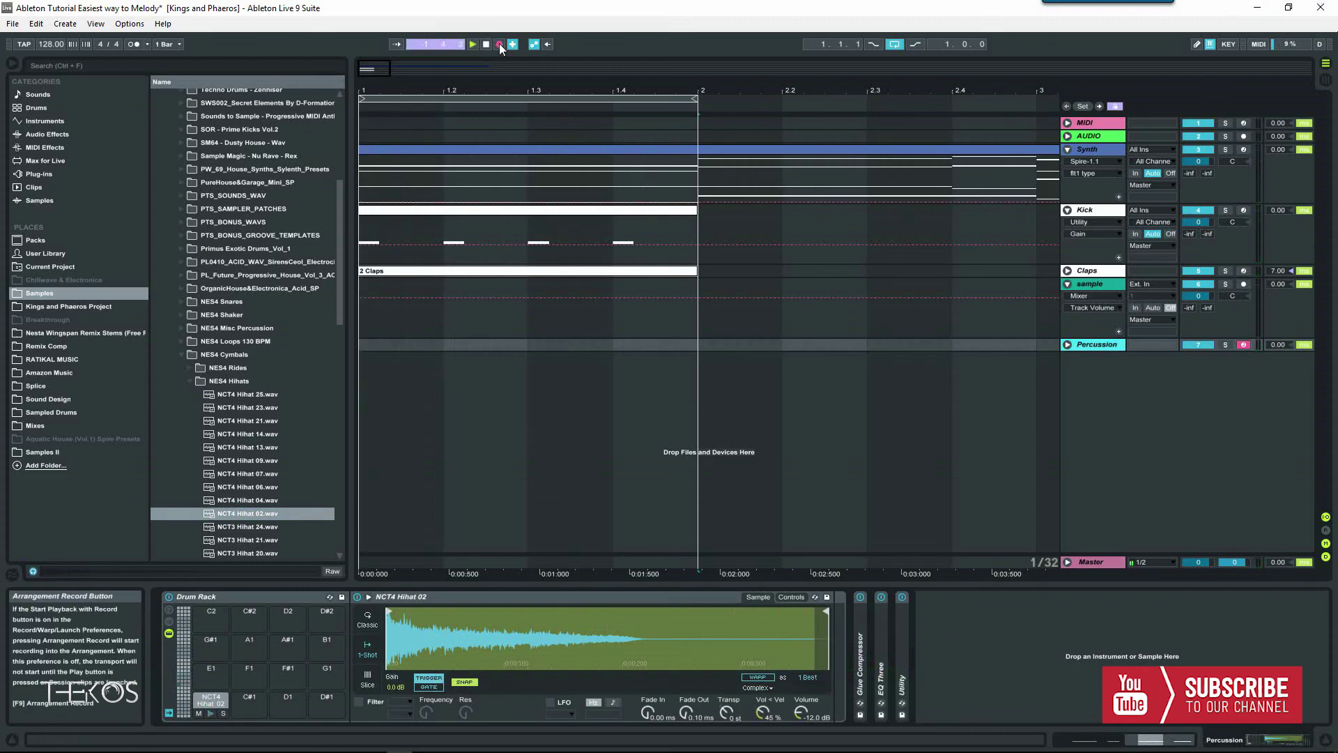
click(499, 44)
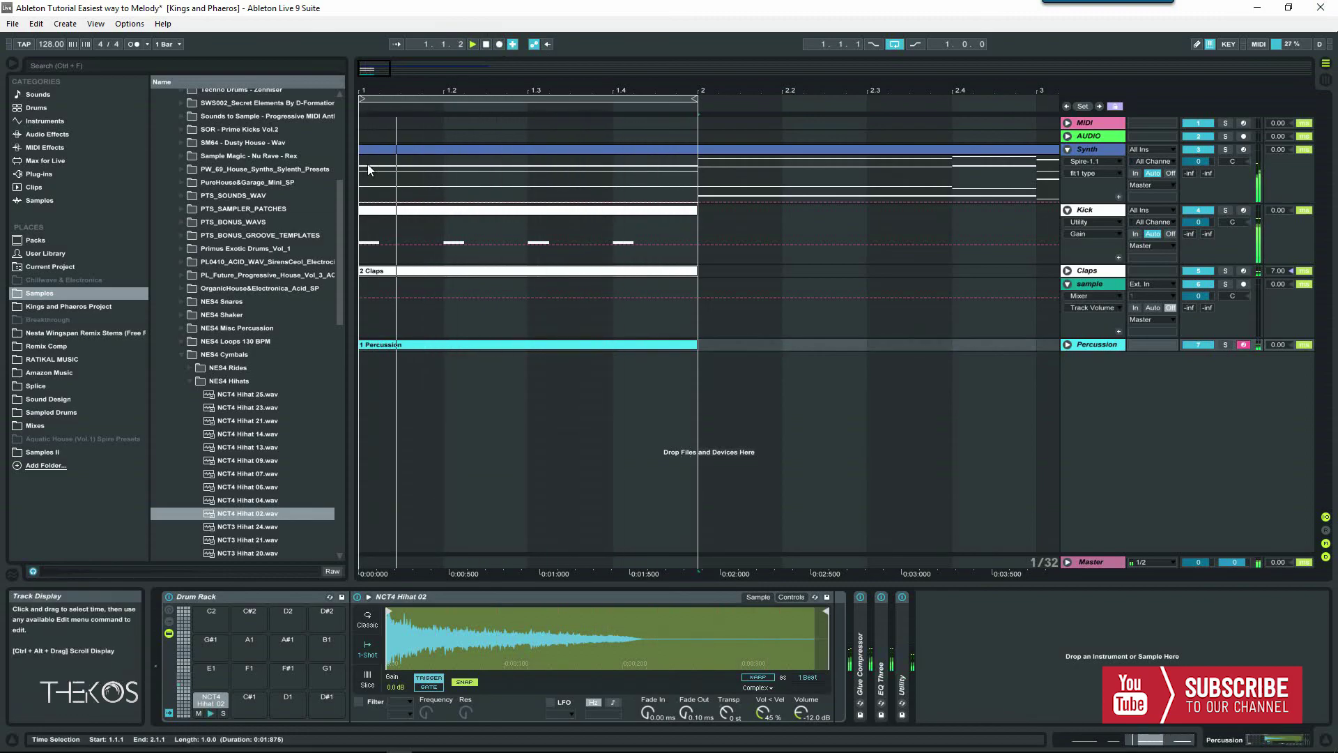
- Audition the NCT3 hi-hat samples and load NCT3 Hihat 11 onto pad D1 of the Percussion Drum Rack
click(249, 527)
key(Down)
key(Down)
key(Down)
key(Down)
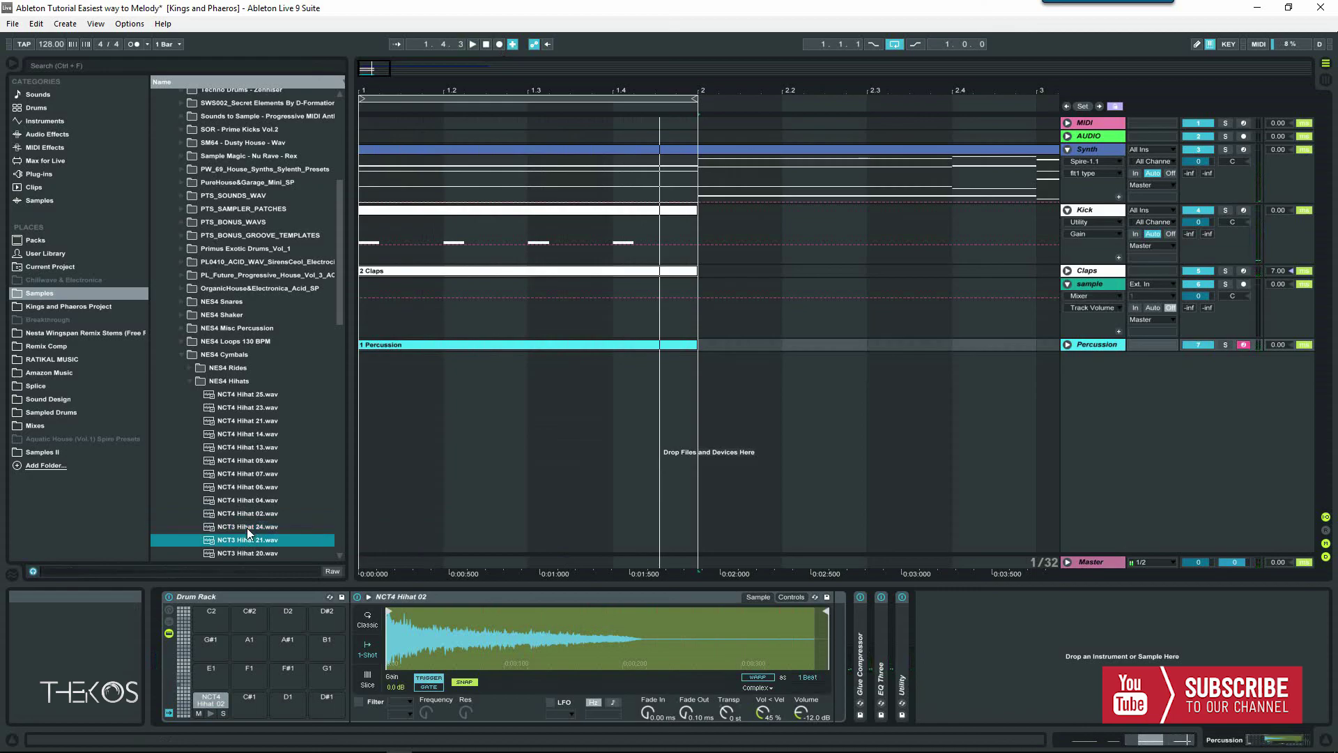
key(Down)
key(Down)
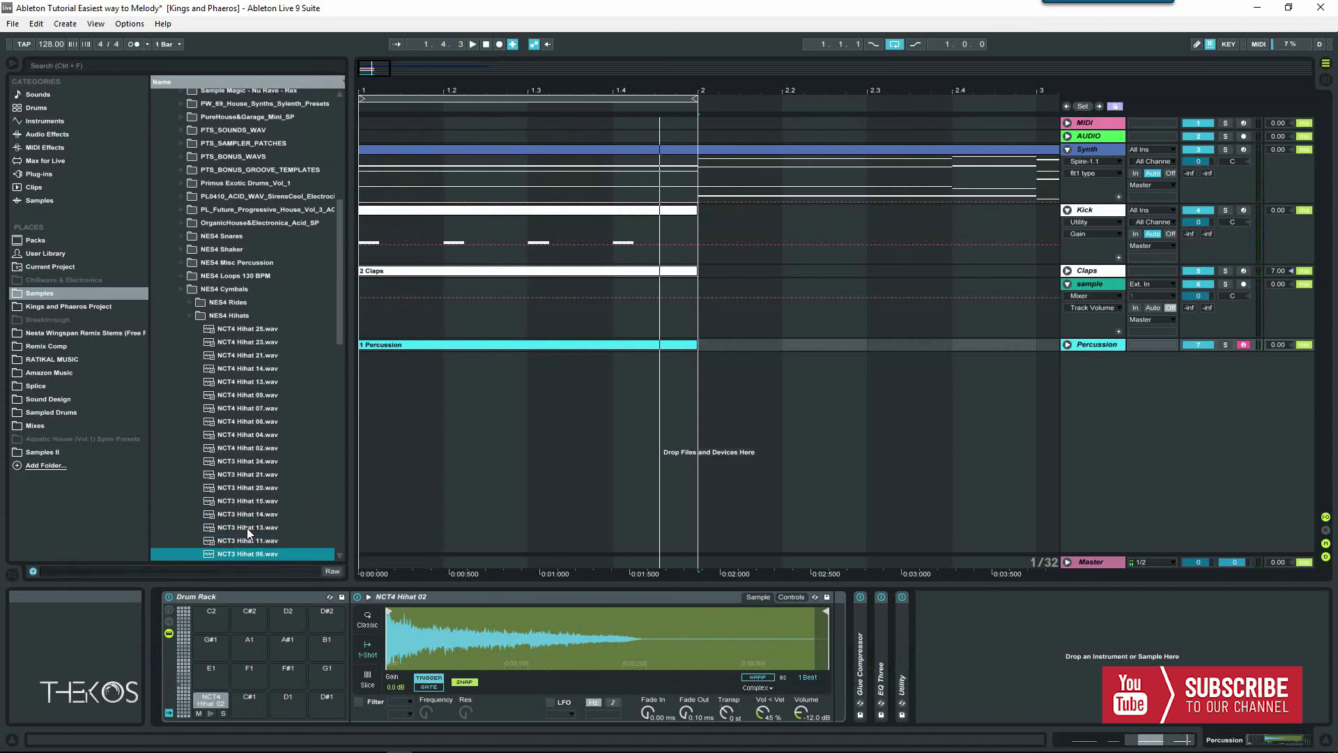
drag(274, 652, 278, 705)
- Rehearse NCT3 Hihat 11 over the loop and overdub it into the one-bar Percussion clip
key(space)
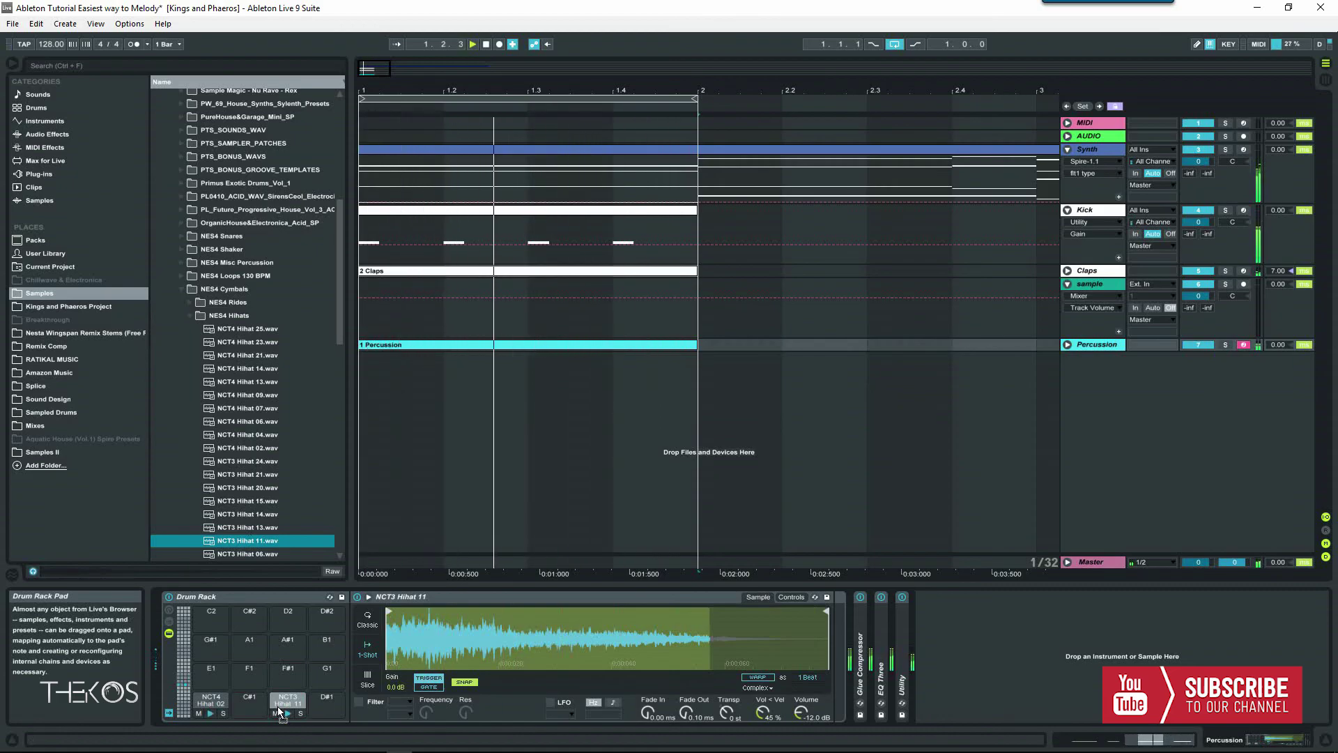
click(487, 45)
click(499, 46)
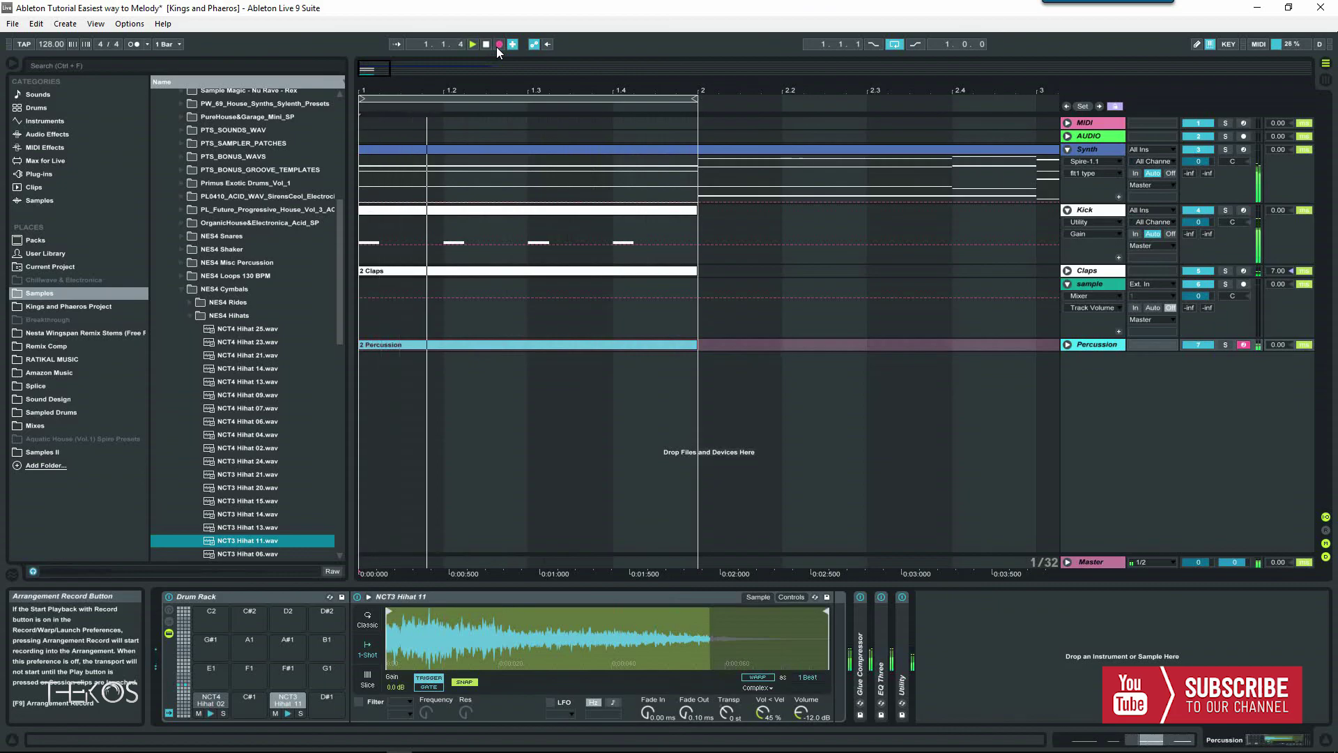
click(496, 47)
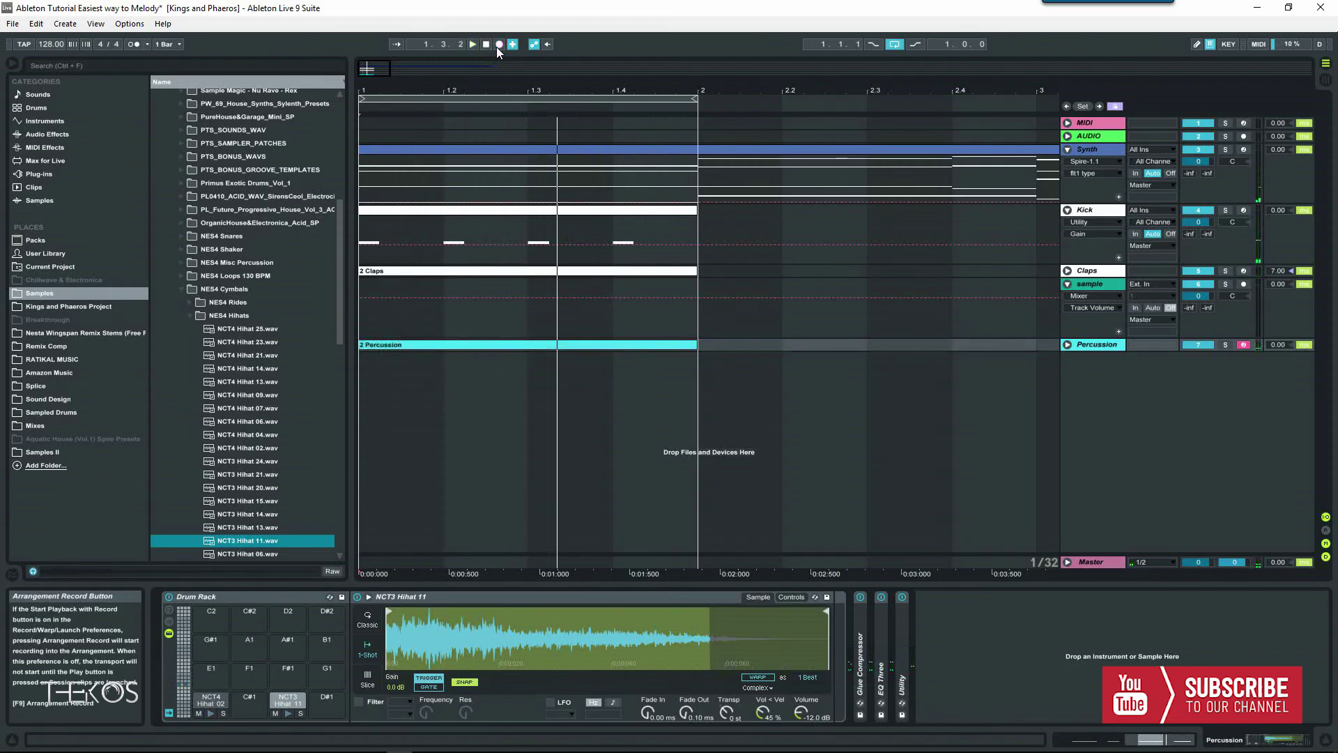
- Rehearse over the loop, undo the last hi-hat overdub and record NCT3 Hihat 11 again into the one-bar Percussion clip
key(space)
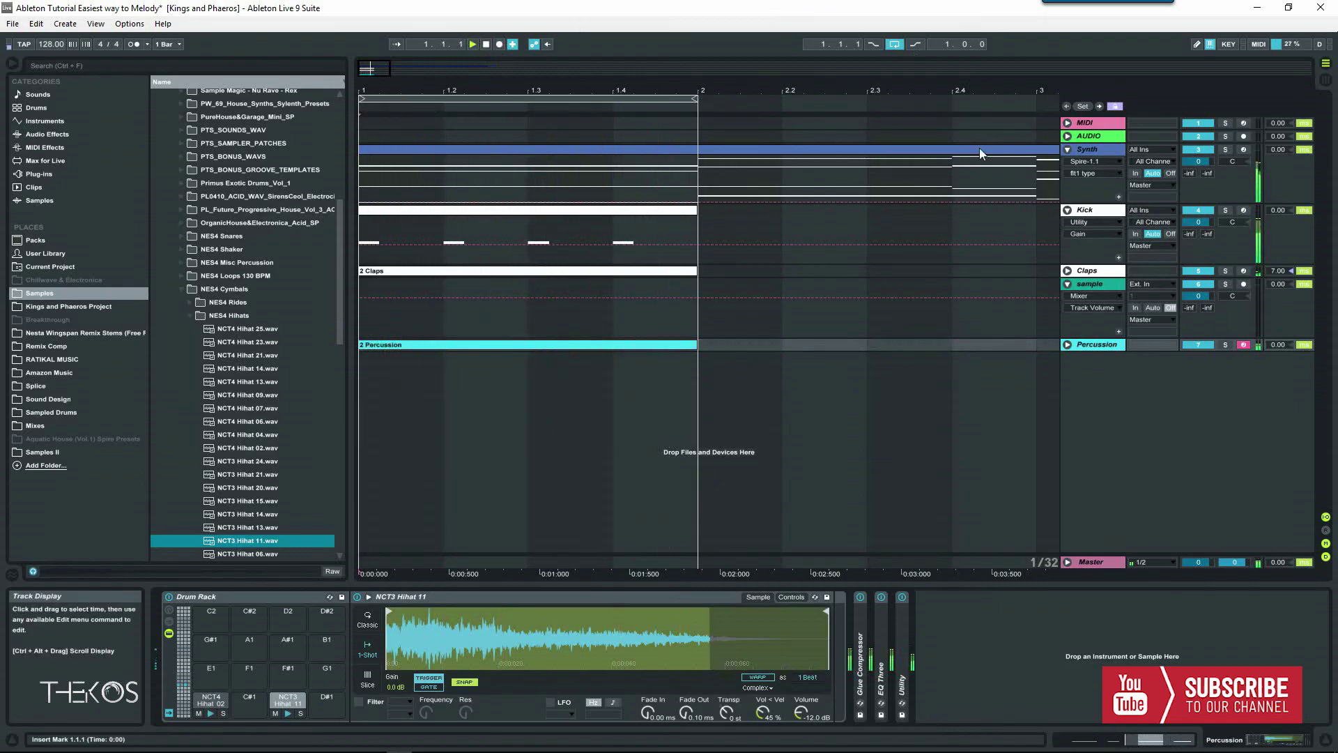
key(space)
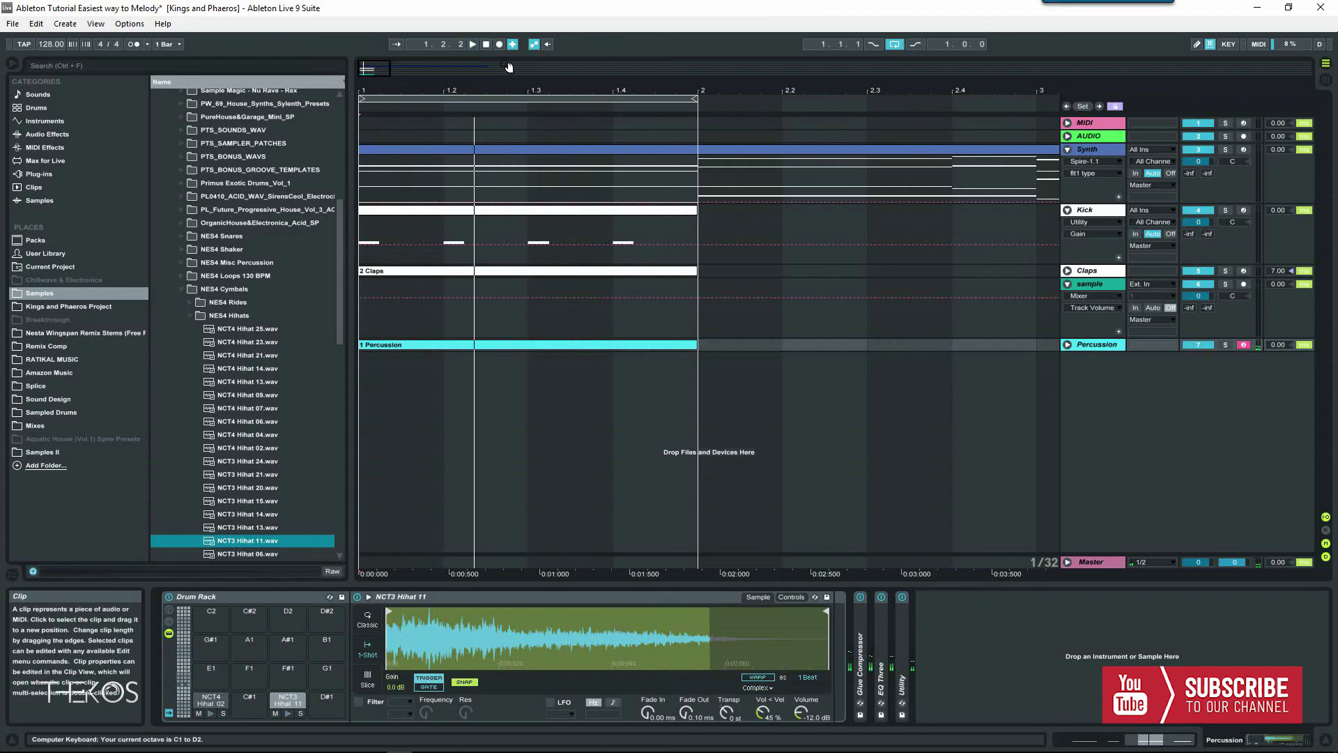
click(487, 46)
click(496, 44)
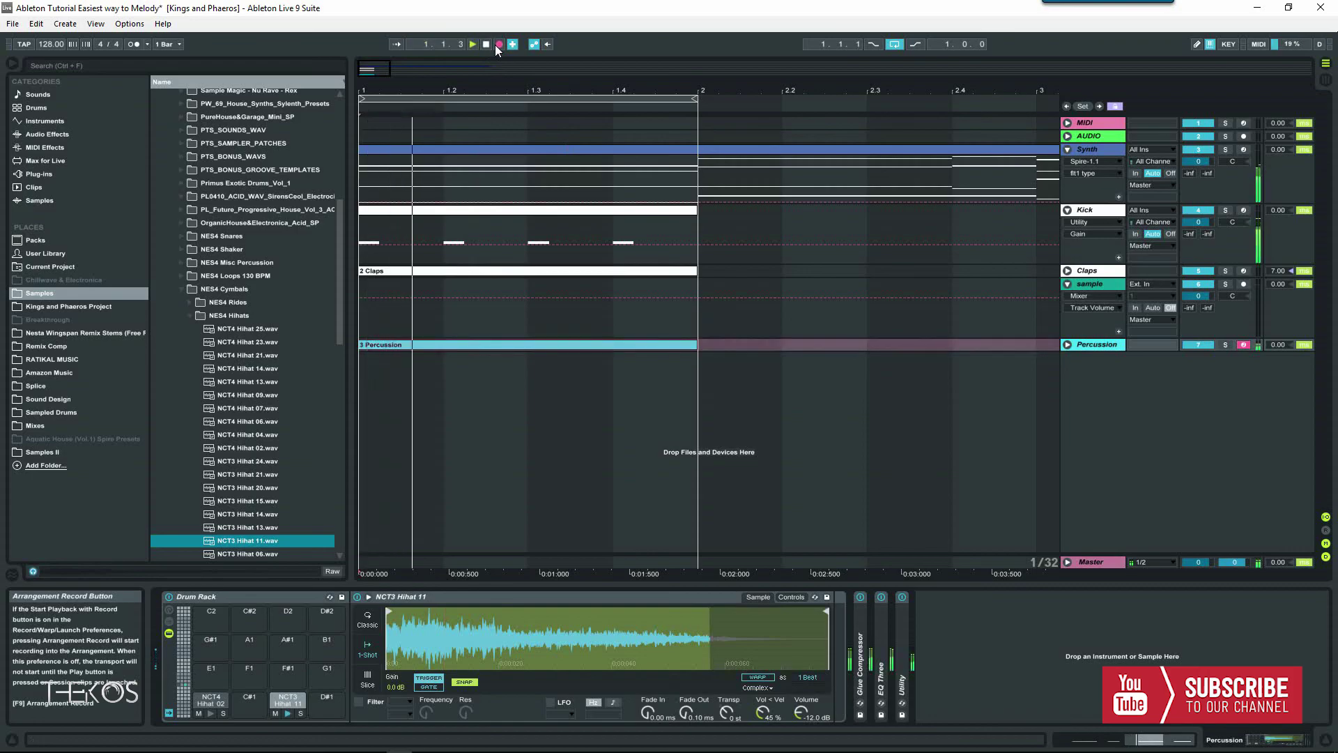
click(498, 44)
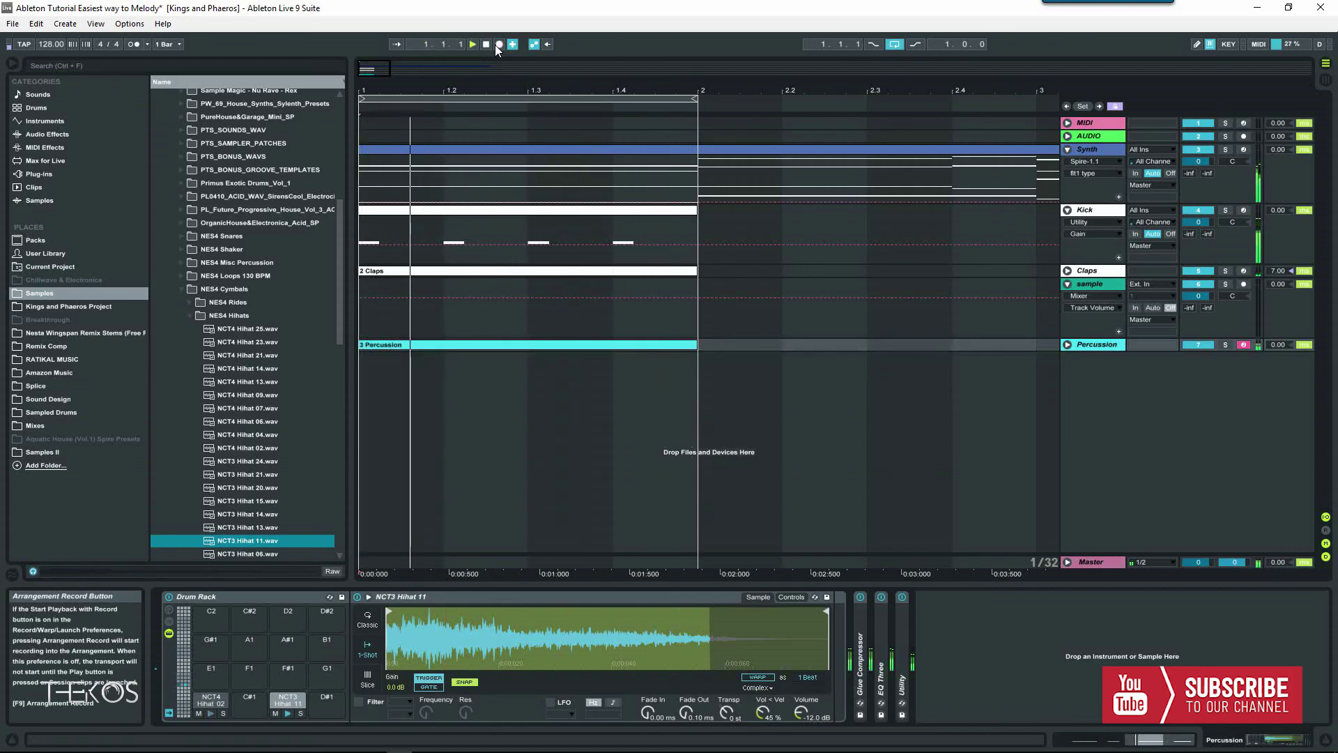
- Try NCT3 Hihat 06 and NCT3 Hihat 02 as replacements on pad D1 over the loop
click(255, 552)
drag(293, 697, 289, 700)
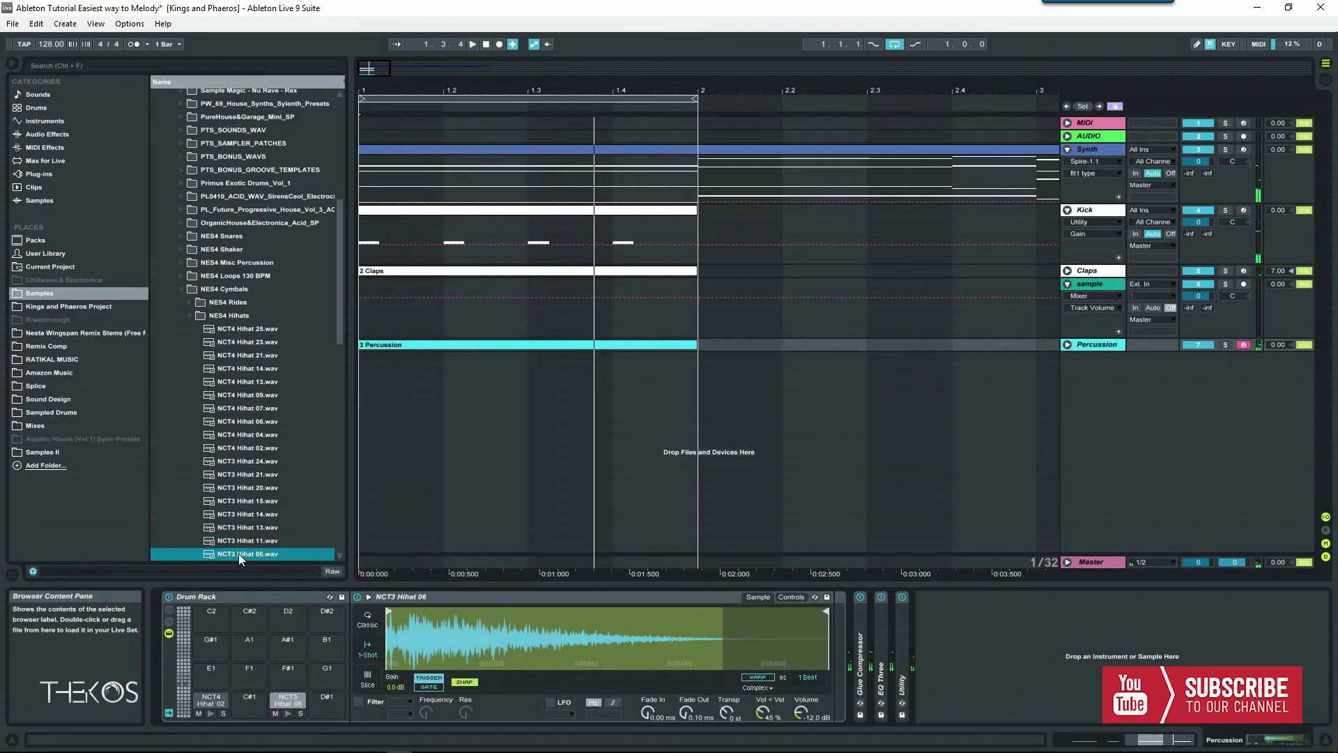
key(Down)
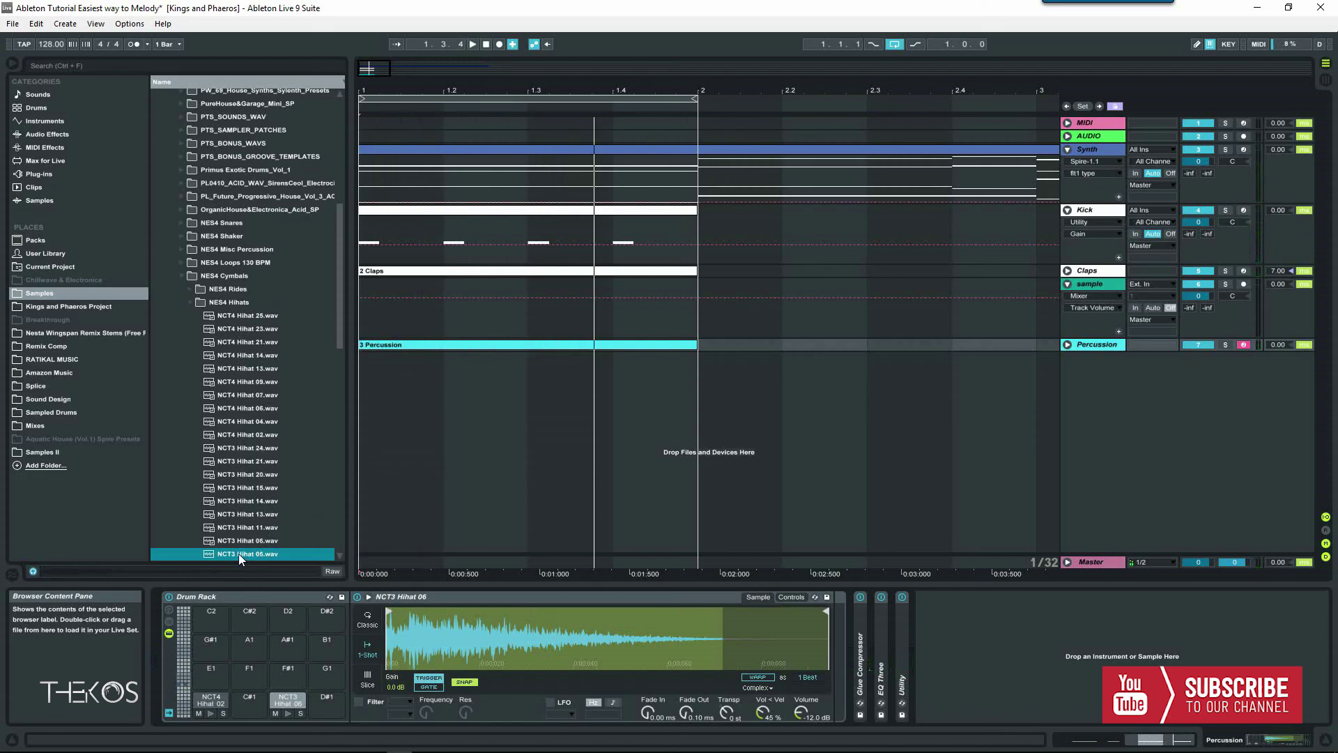
key(Down)
drag(239, 554, 287, 708)
key(space)
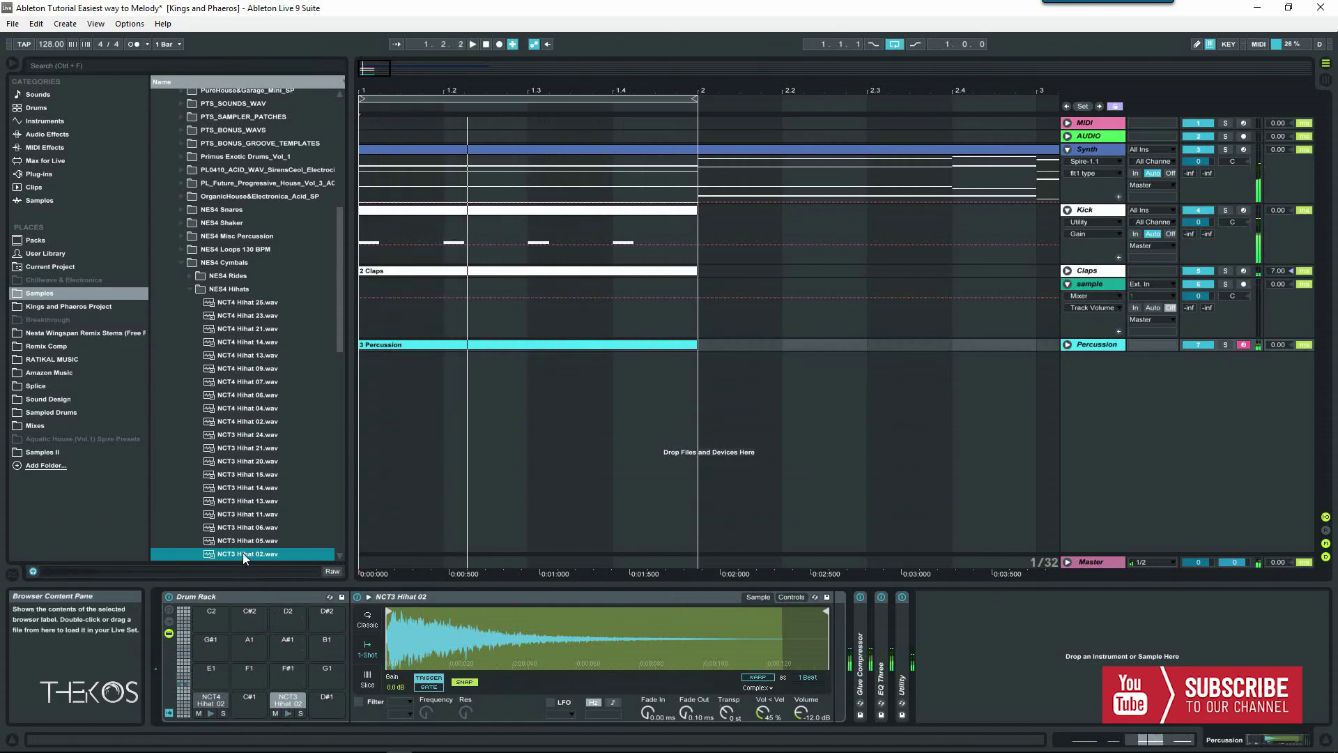
- Audition the NCT2 hi-hats, try NCT2 Hihat 13 and load NCT2 Hihat 11 onto pad D1 of the Percussion Drum Rack
key(Down)
key(Down)
key(Down)
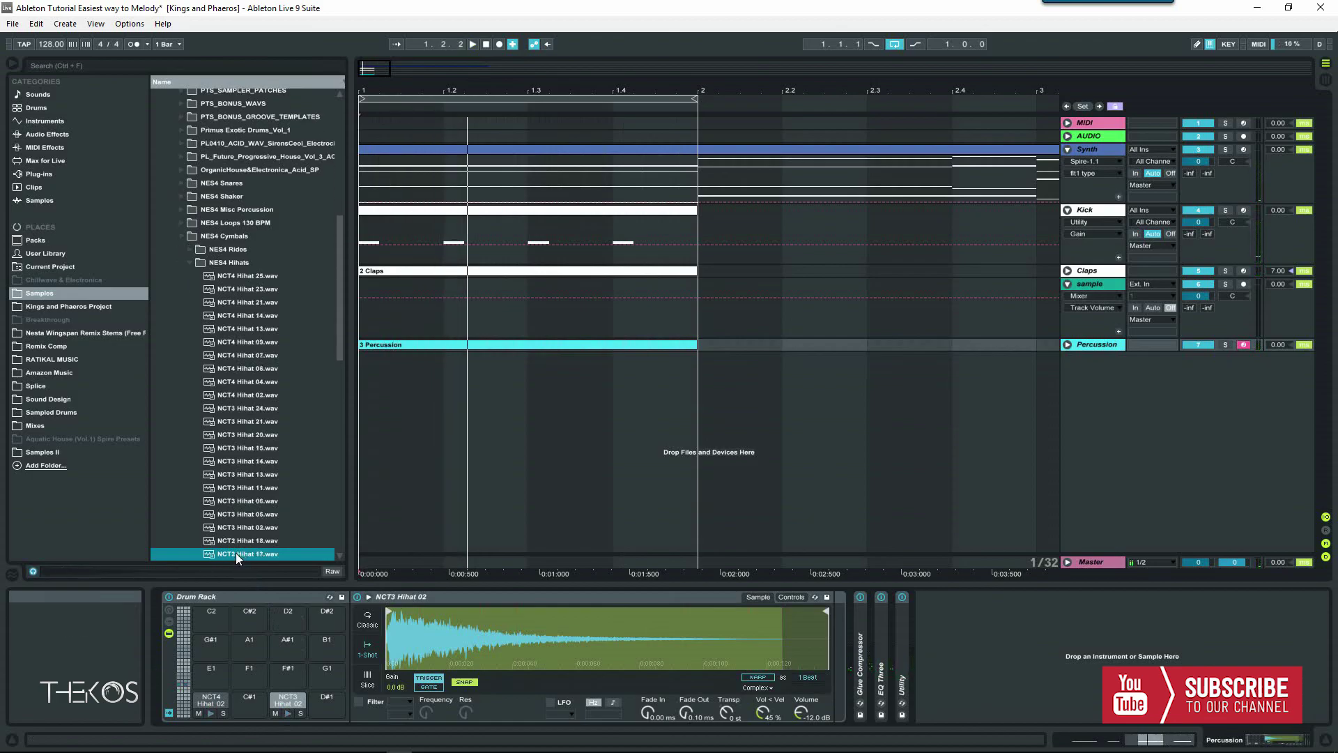
key(Down)
key(Down)
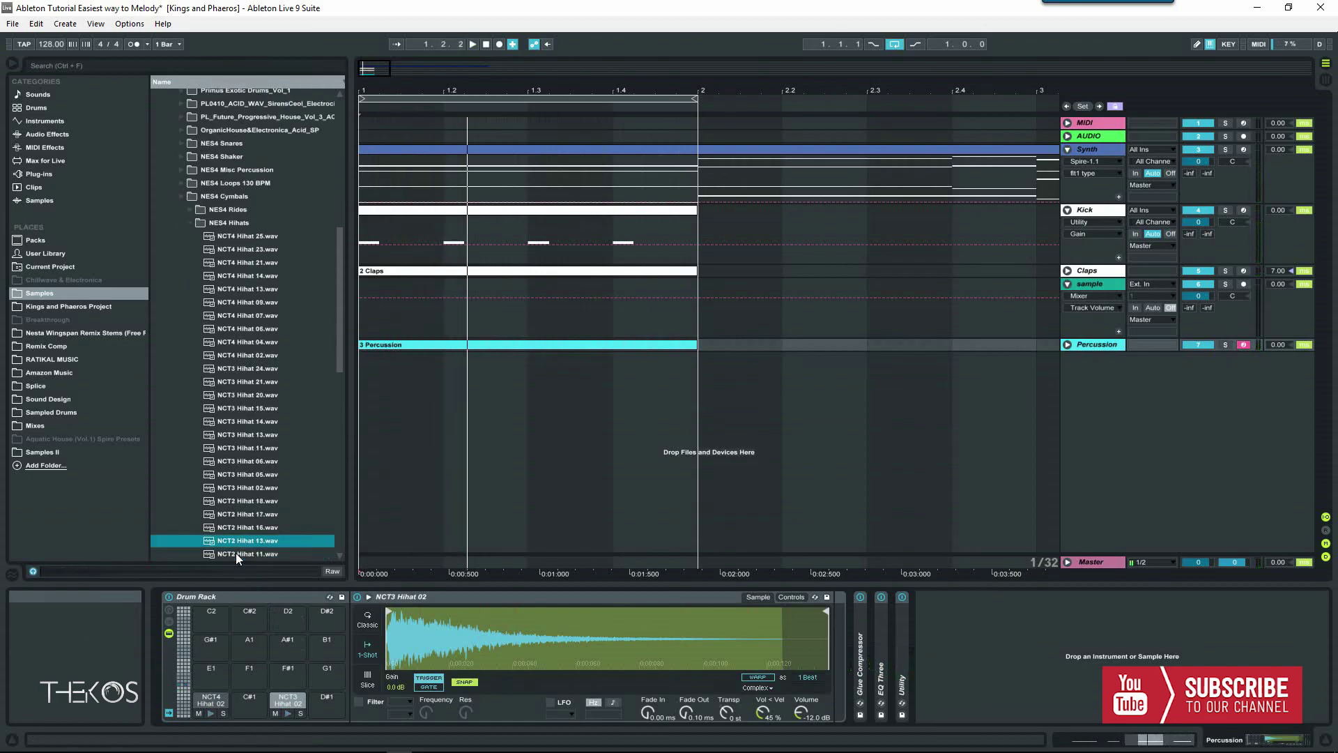
key(Down)
key(Up)
key(Up)
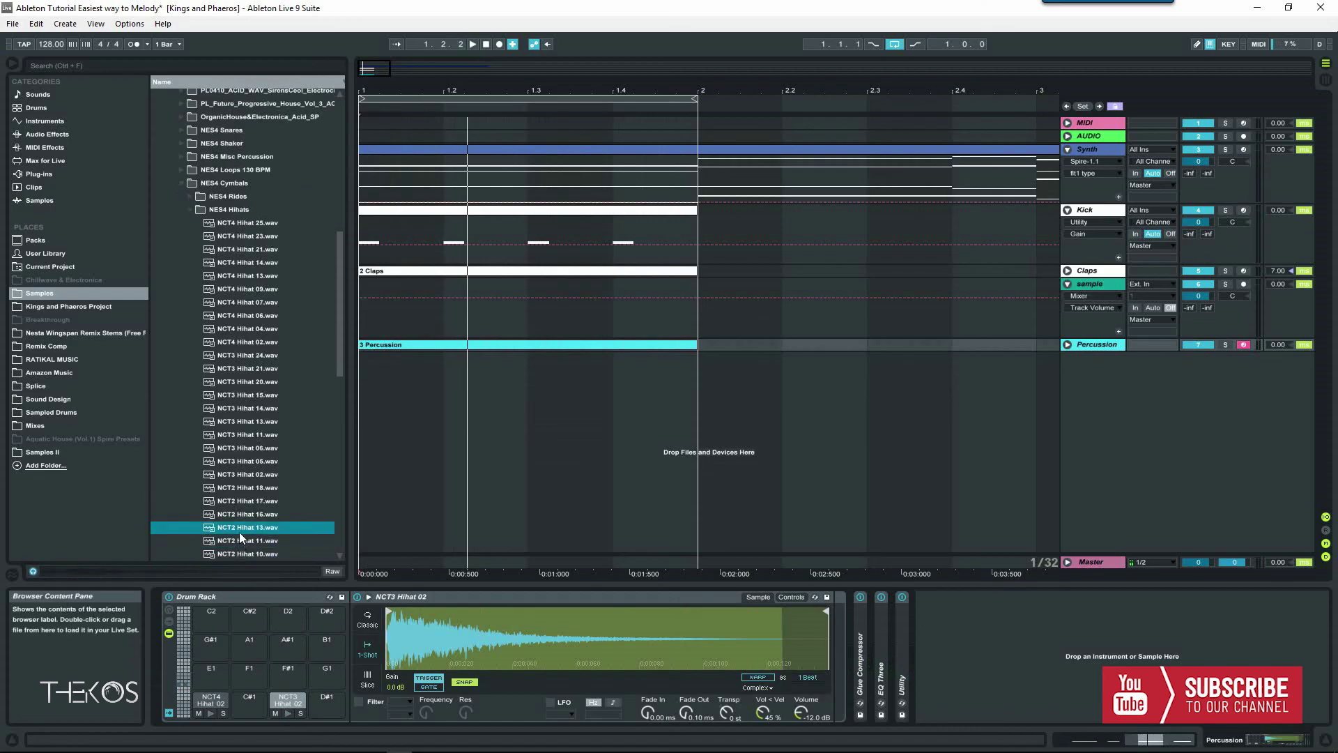
key(space)
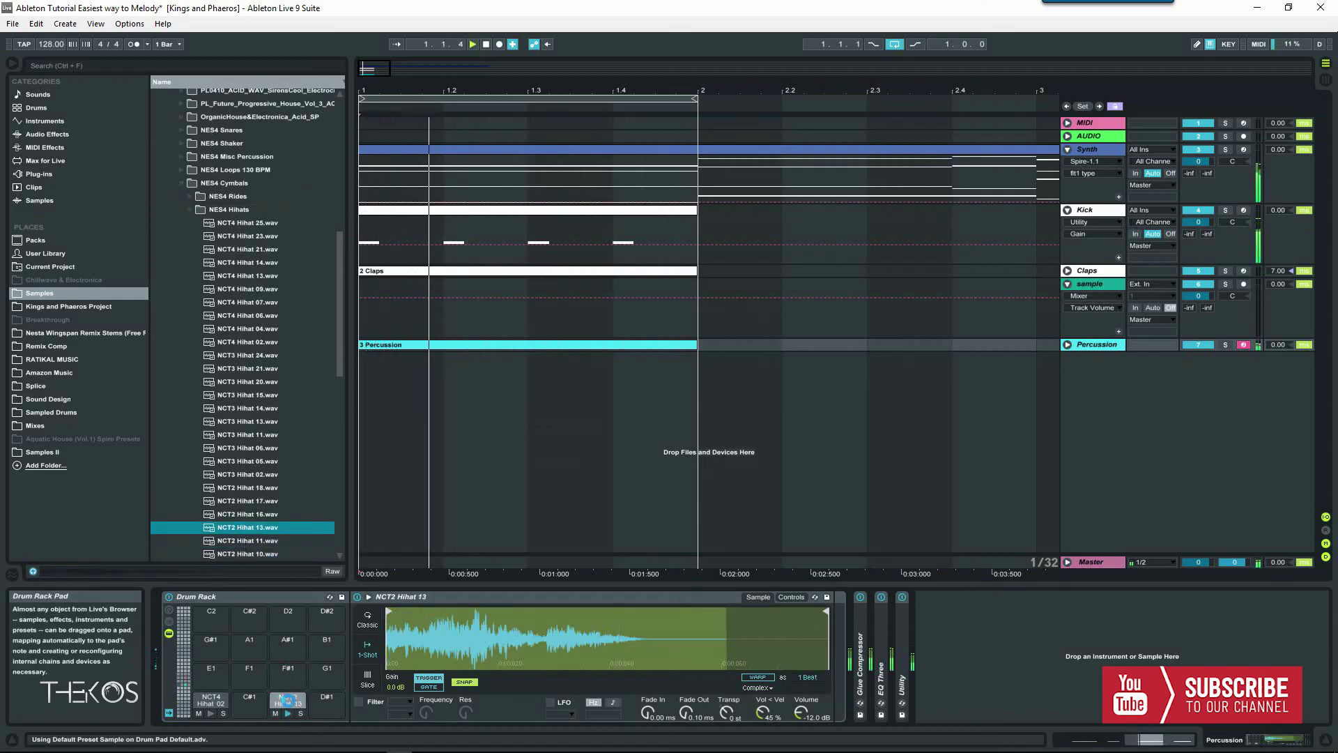
drag(248, 542, 290, 698)
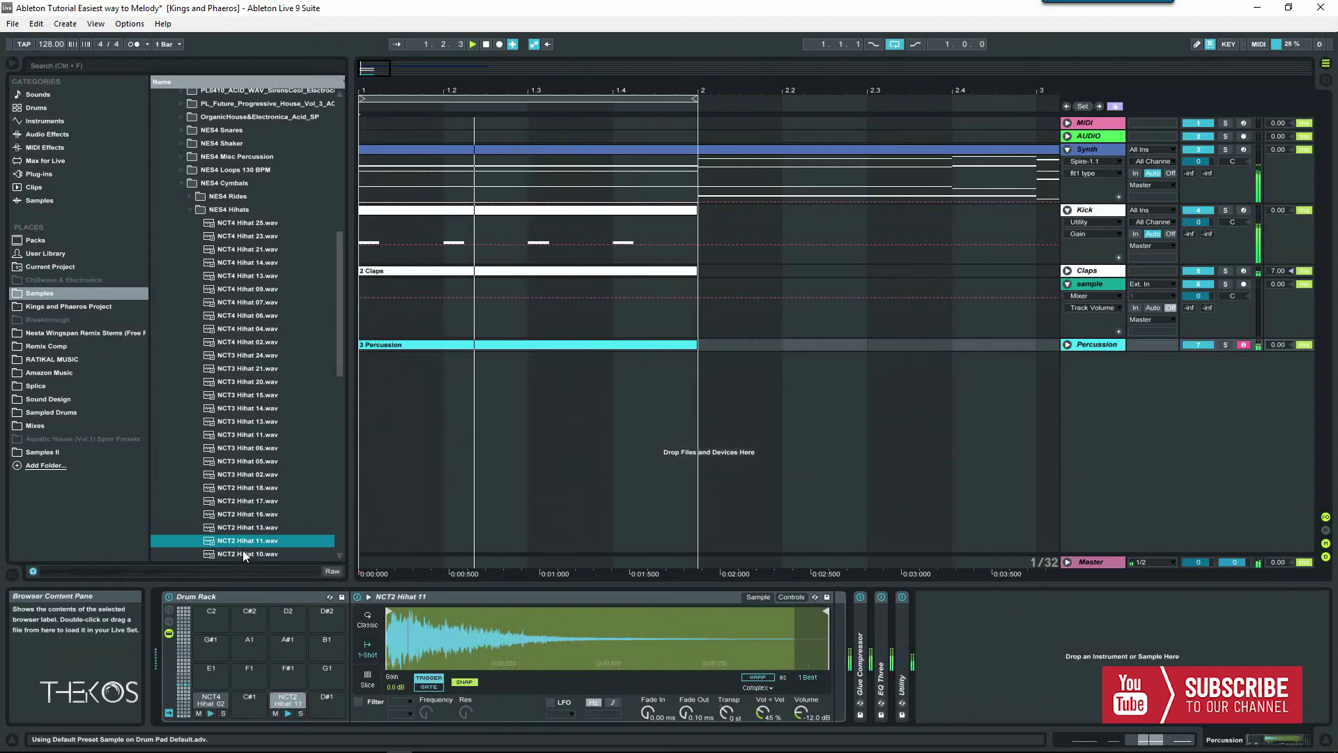
click(286, 699)
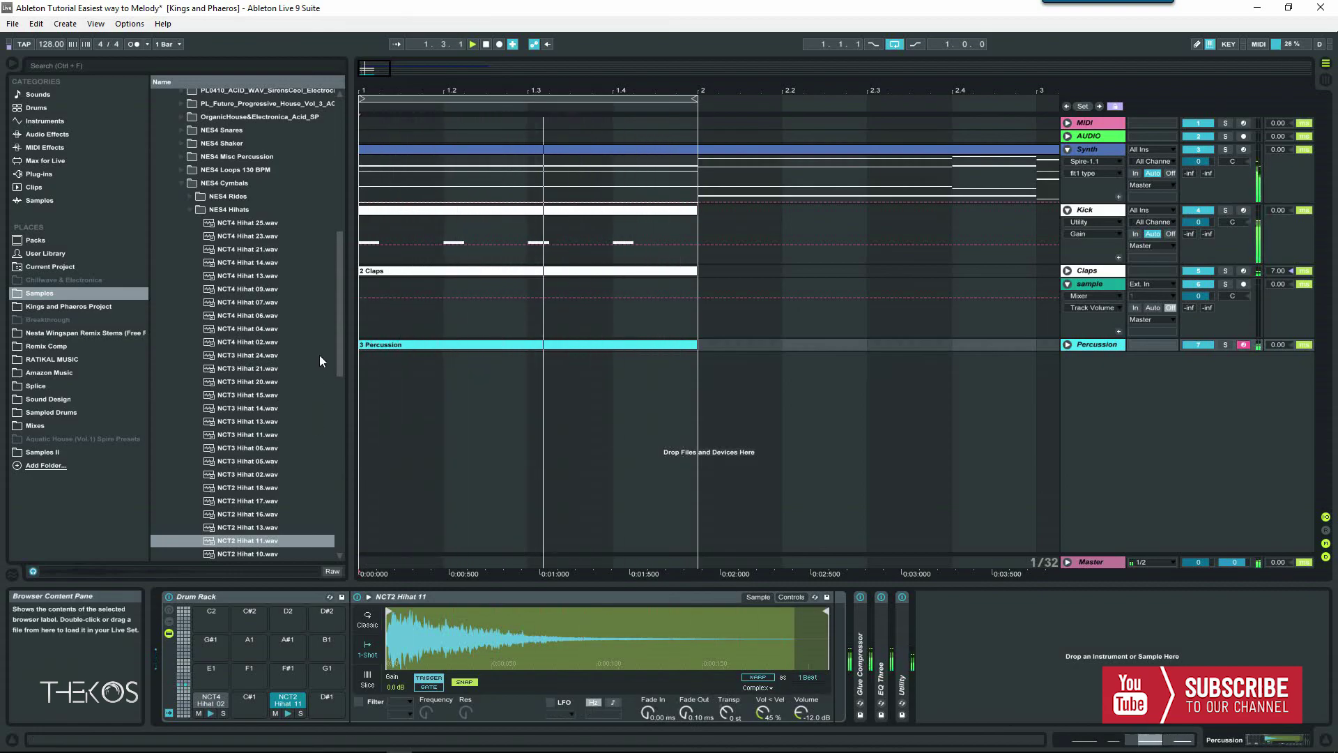
- Audition the remaining NCT2 and first NCT1 open hi-hats and load NCT1 Open Hihat 10 onto pad D#1
click(263, 539)
key(Down)
key(Down)
key(Down)
key(Down)
key(Down)
key(Down)
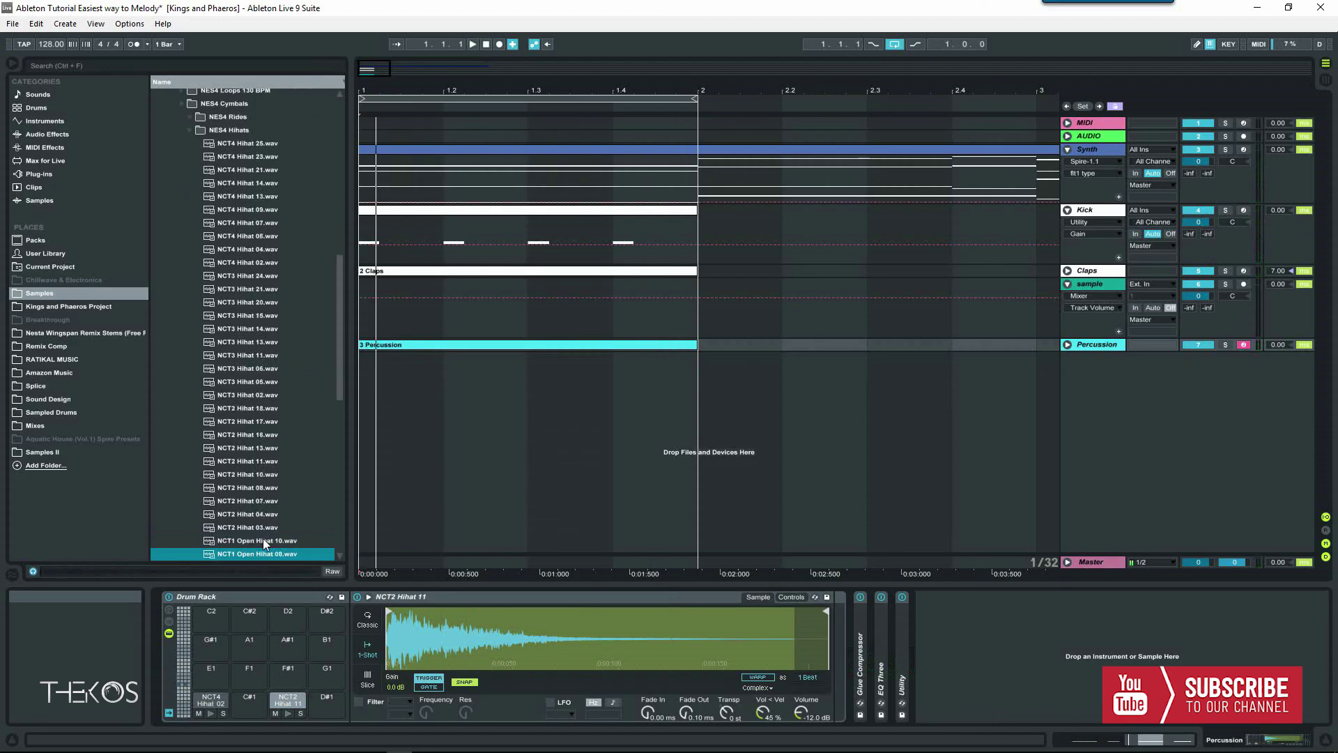
key(Up)
drag(263, 538, 329, 699)
- Rehearse NCT1 Open Hihat 10 over the loop and overdub it into the one-bar Percussion clip
key(e)
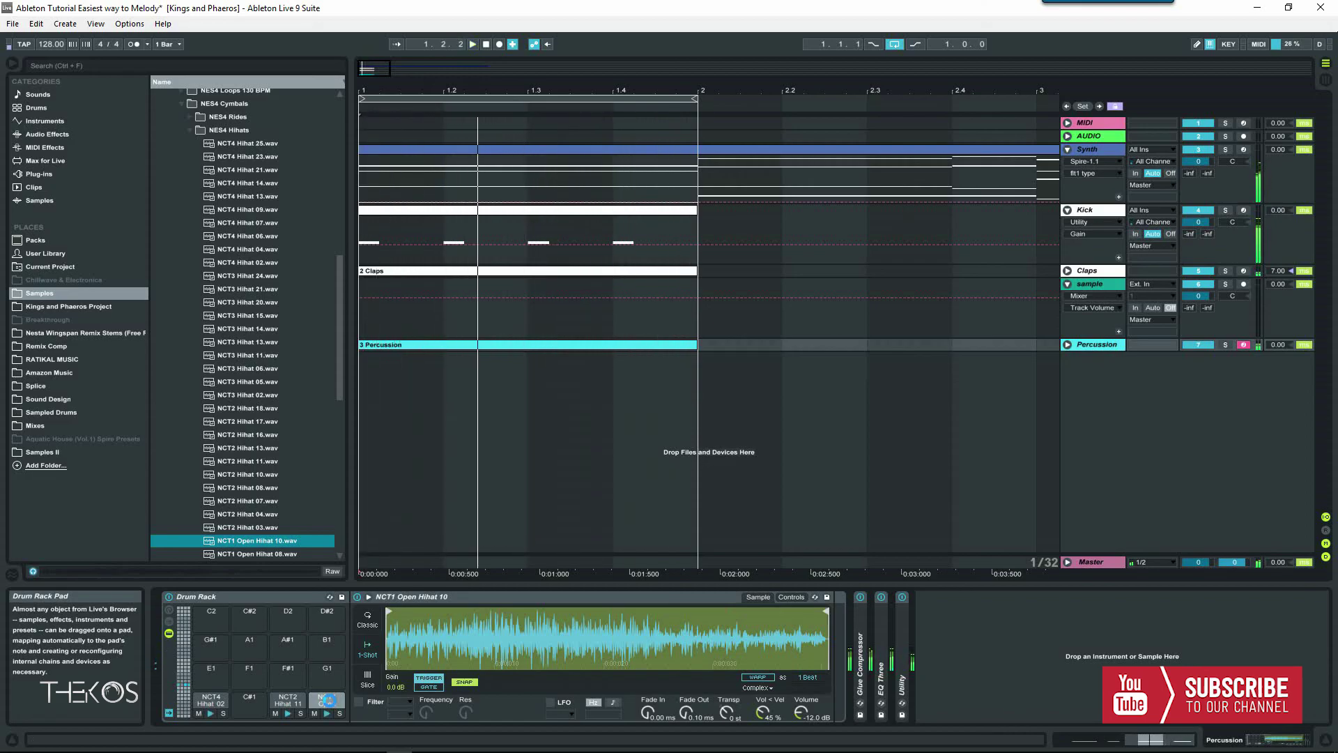
click(500, 44)
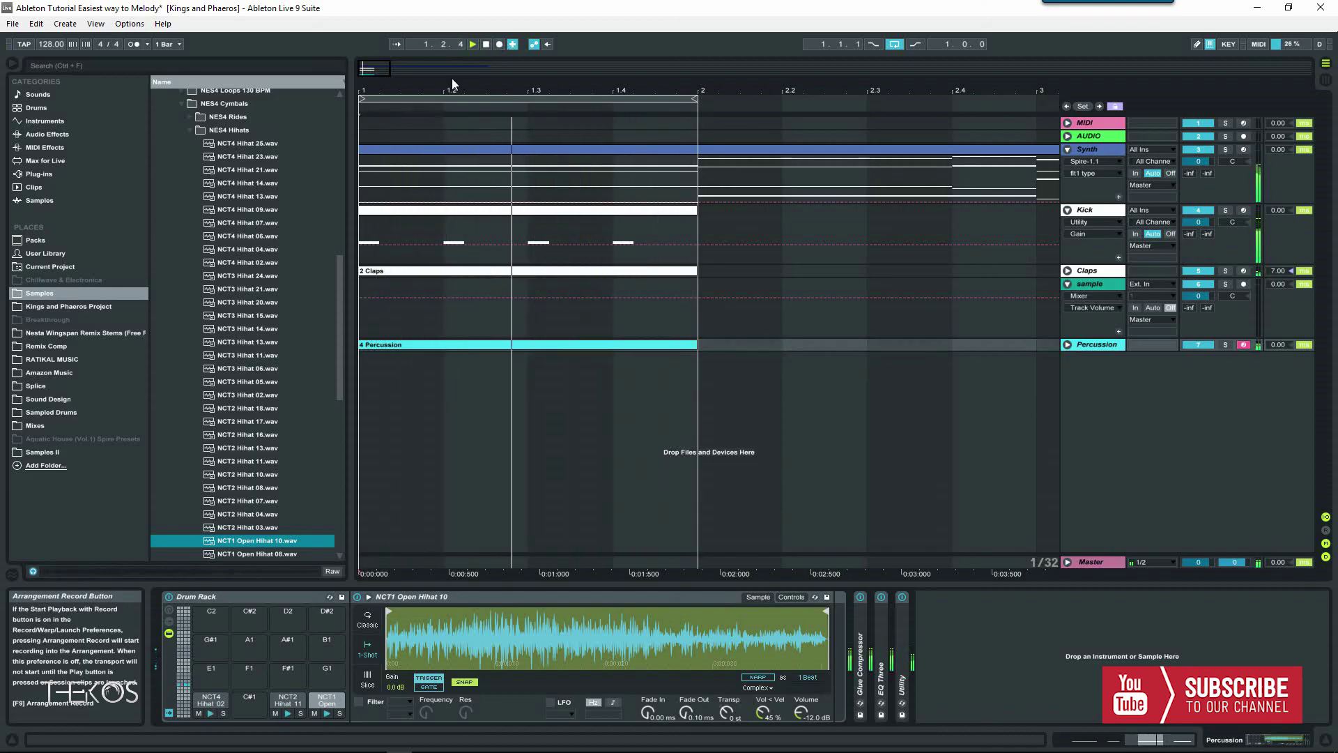
- Audition the NCT1 open and closed hi-hats and load NCT1 Closed Hihat 05 onto pad G1
scroll(341, 304, down, 2)
drag(342, 304, 343, 350)
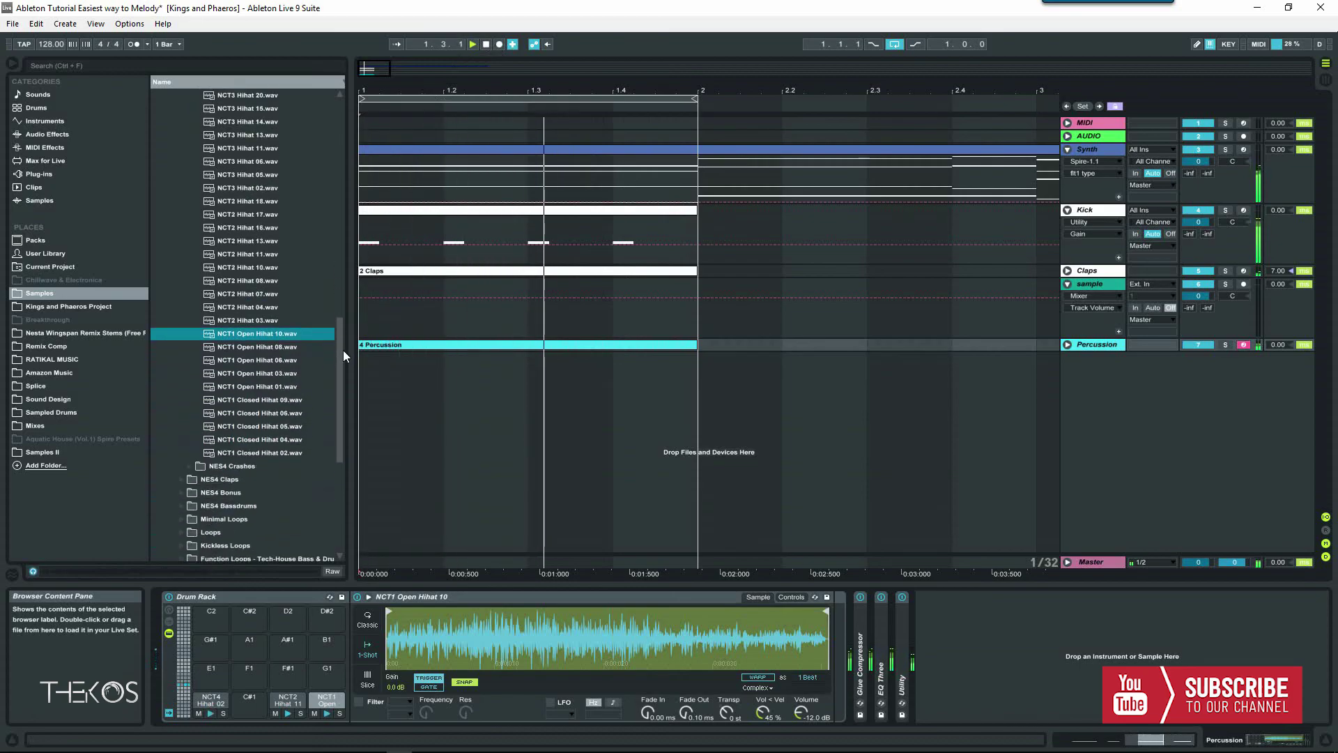
click(286, 346)
key(Down)
key(Down)
key(Down)
key(Down)
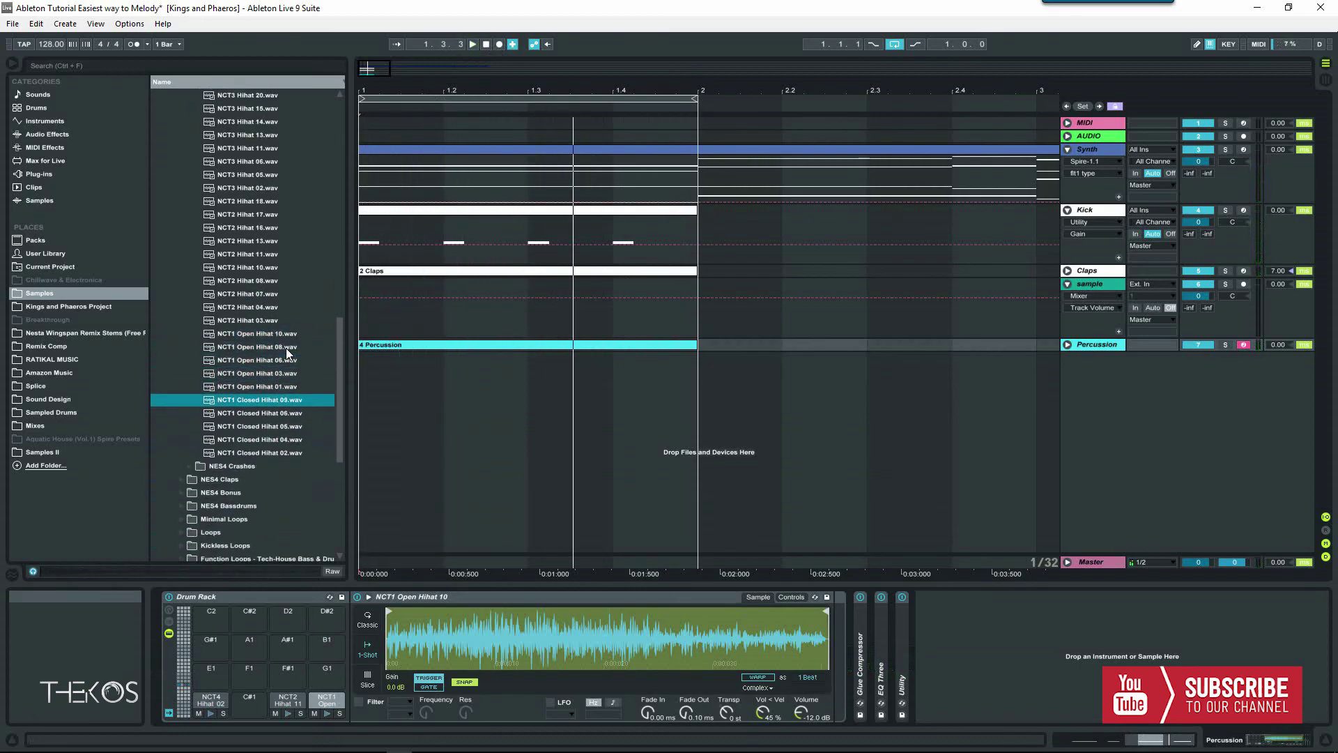
key(Down)
key(Down)
key(Down)
key(Down)
key(Up)
key(Up)
drag(318, 524, 334, 679)
- Rehearse NCT1 Closed Hihat 05 over the loop and overdub it into the one-bar Percussion clip
key(space)
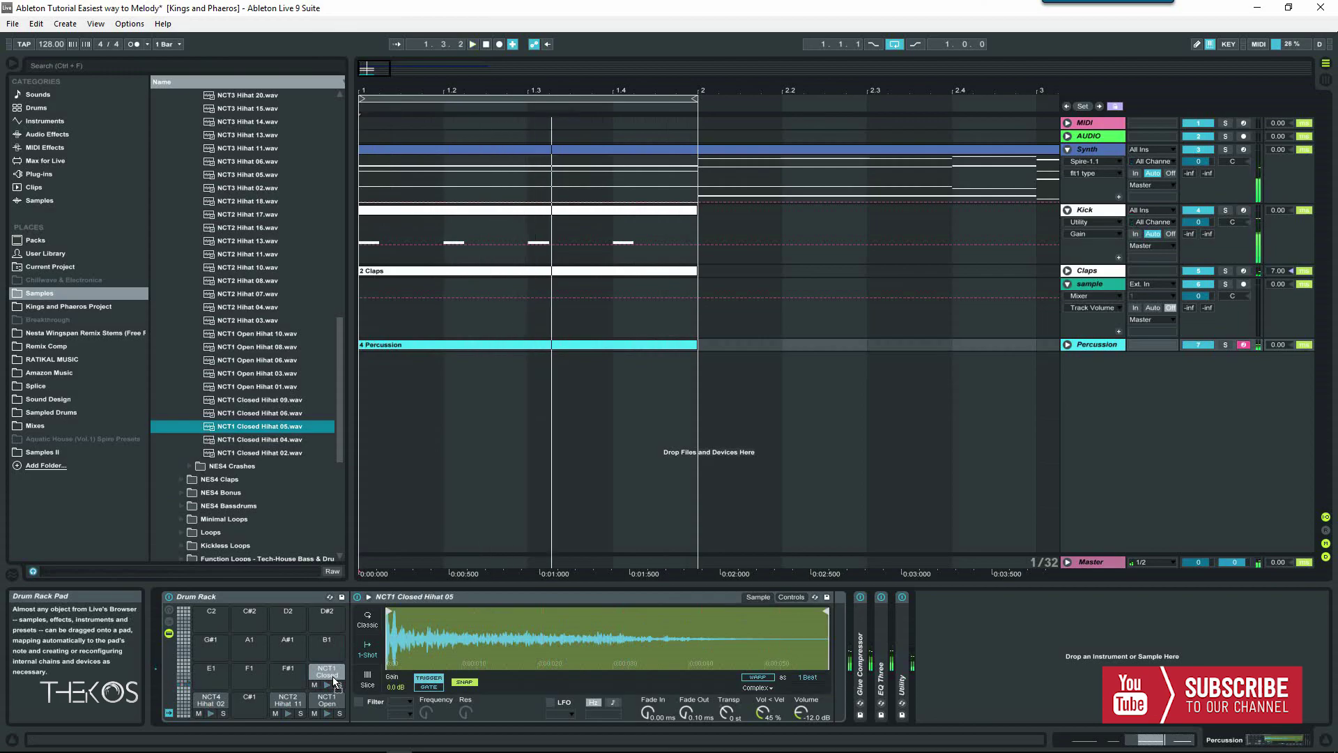
click(486, 45)
click(499, 45)
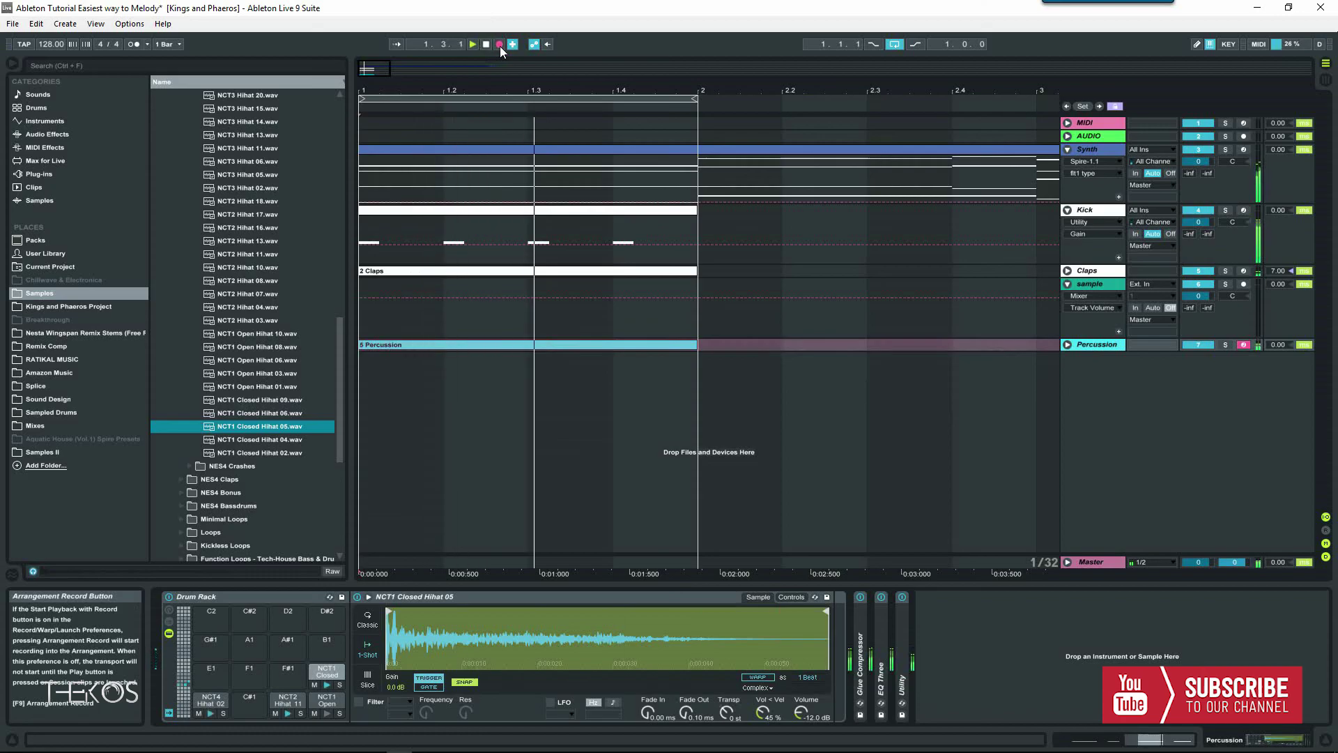
click(500, 45)
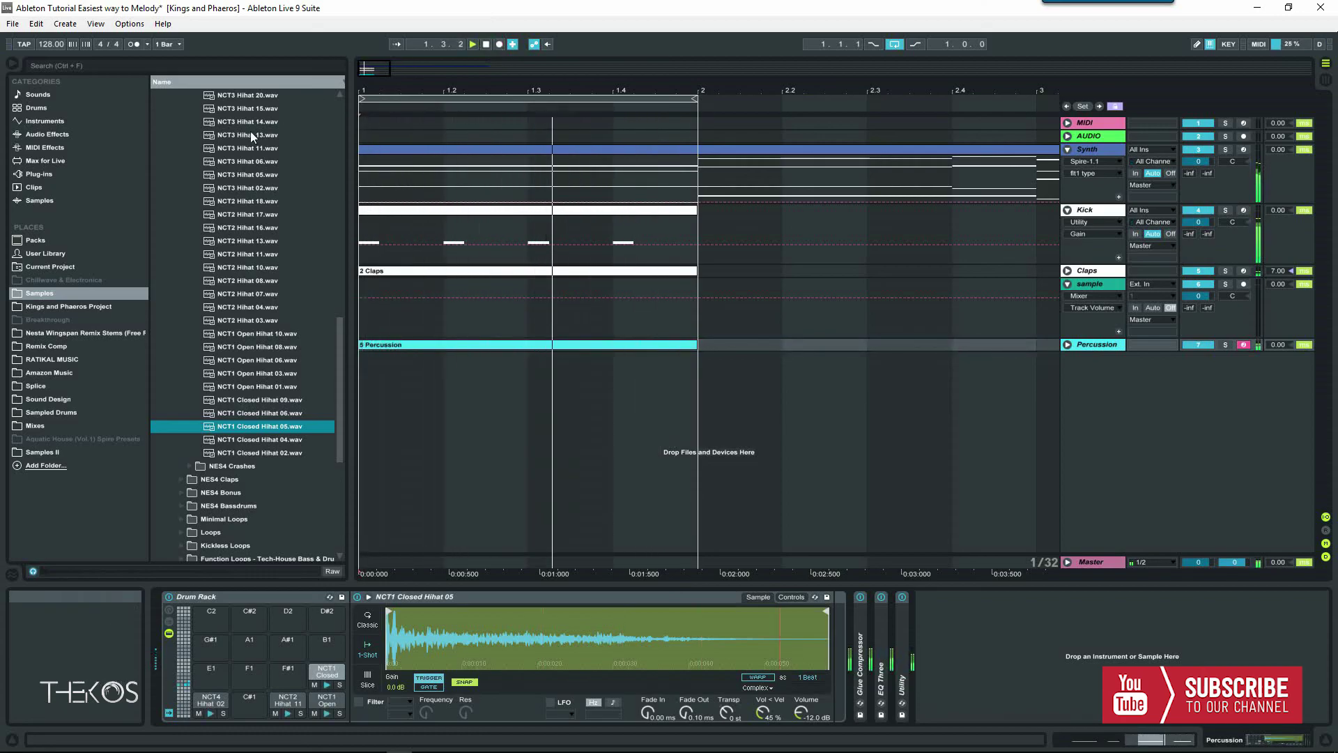
- Try the other NCT1 closed and open hi-hats, through NCT1 Open Hihat 10, as replacements on pad G1
drag(272, 413, 320, 671)
drag(269, 400, 330, 680)
click(264, 386)
click(272, 374)
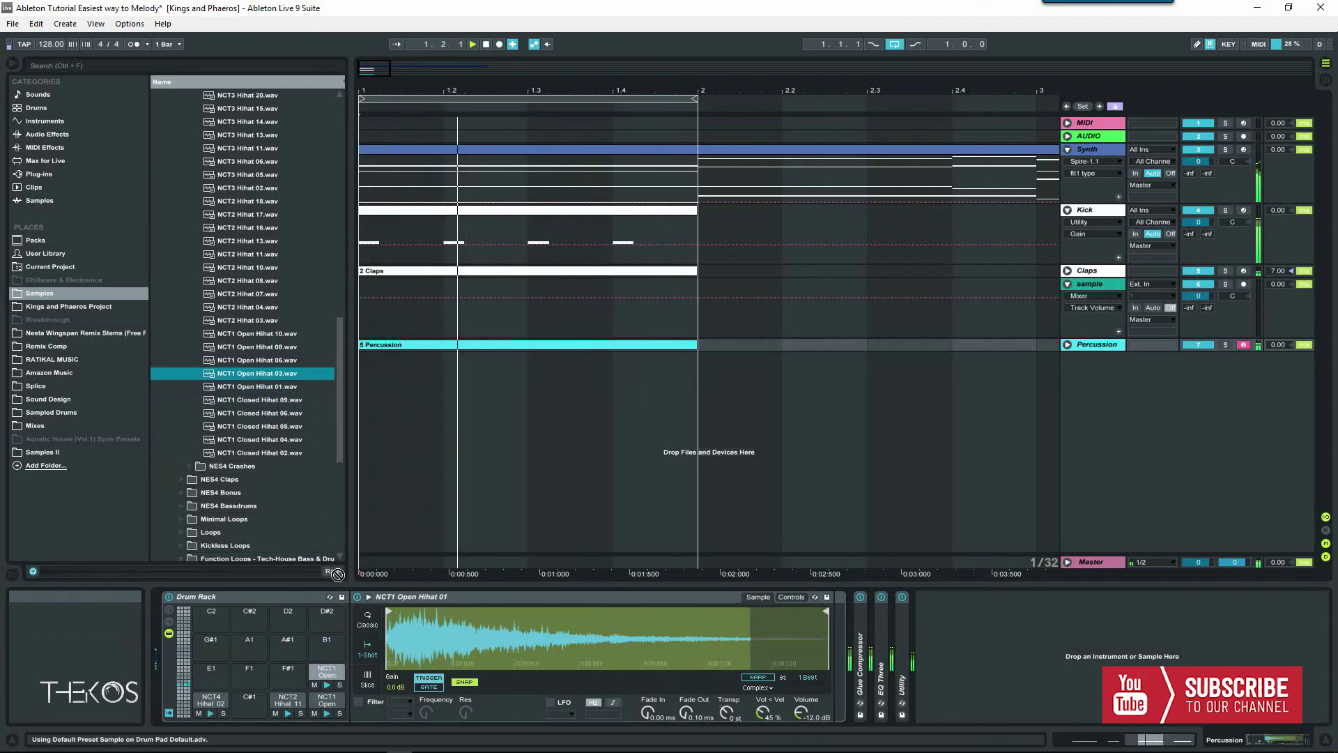
drag(327, 687, 327, 686)
drag(257, 359, 328, 674)
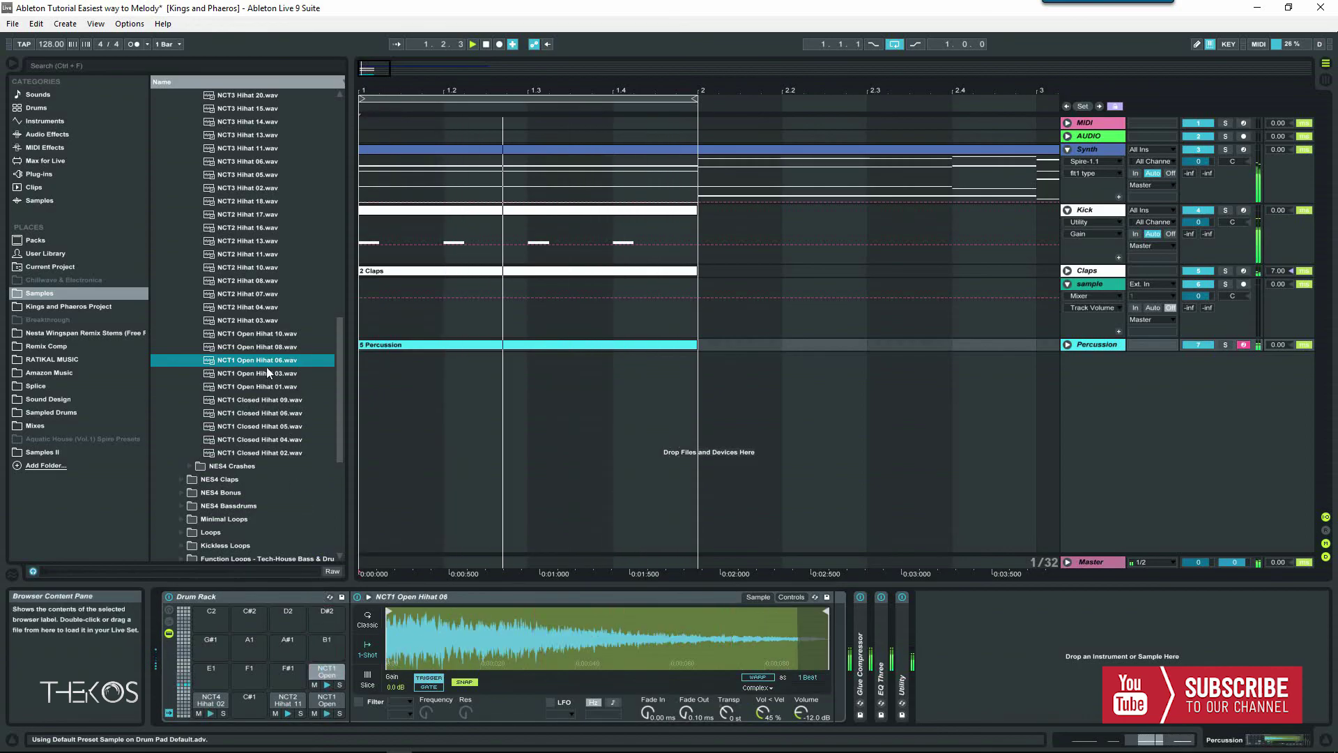
drag(261, 347, 324, 676)
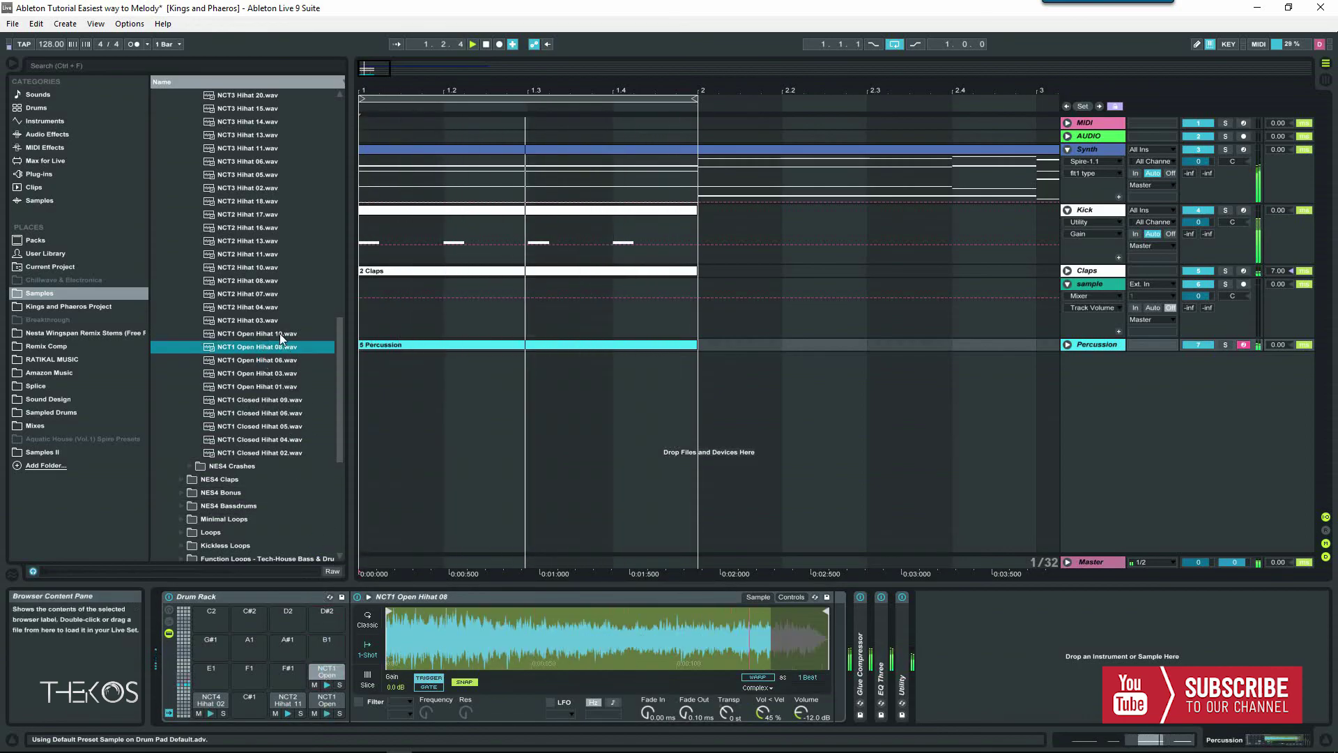
drag(262, 334, 333, 674)
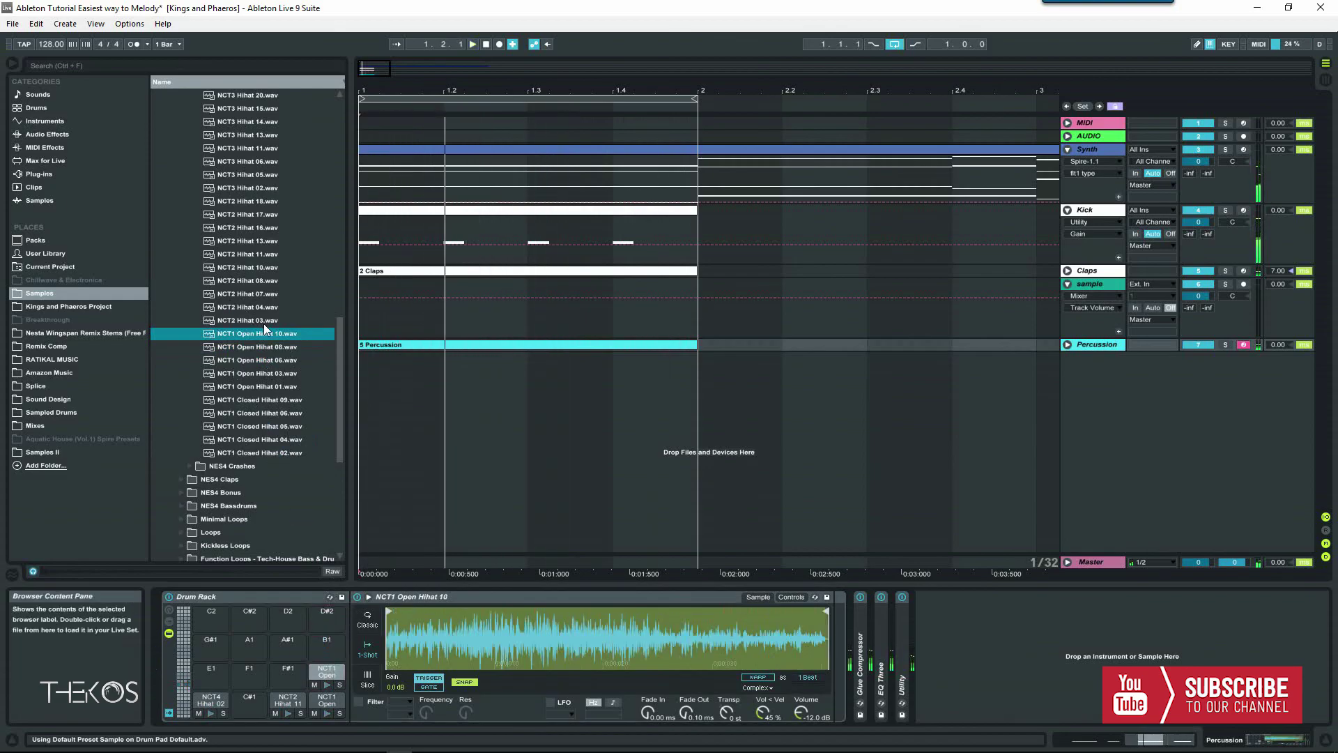
- Audition back through the NCT2, NCT3 and NCT4 hi-hats and try NCT4 Hihat 09 on pad G1 over the loop
key(Up)
key(Up)
key(Up)
key(Up)
key(Up)
key(Up)
key(Up)
key(Up)
key(Up)
key(Up)
key(Up)
key(Up)
key(Up)
key(Up)
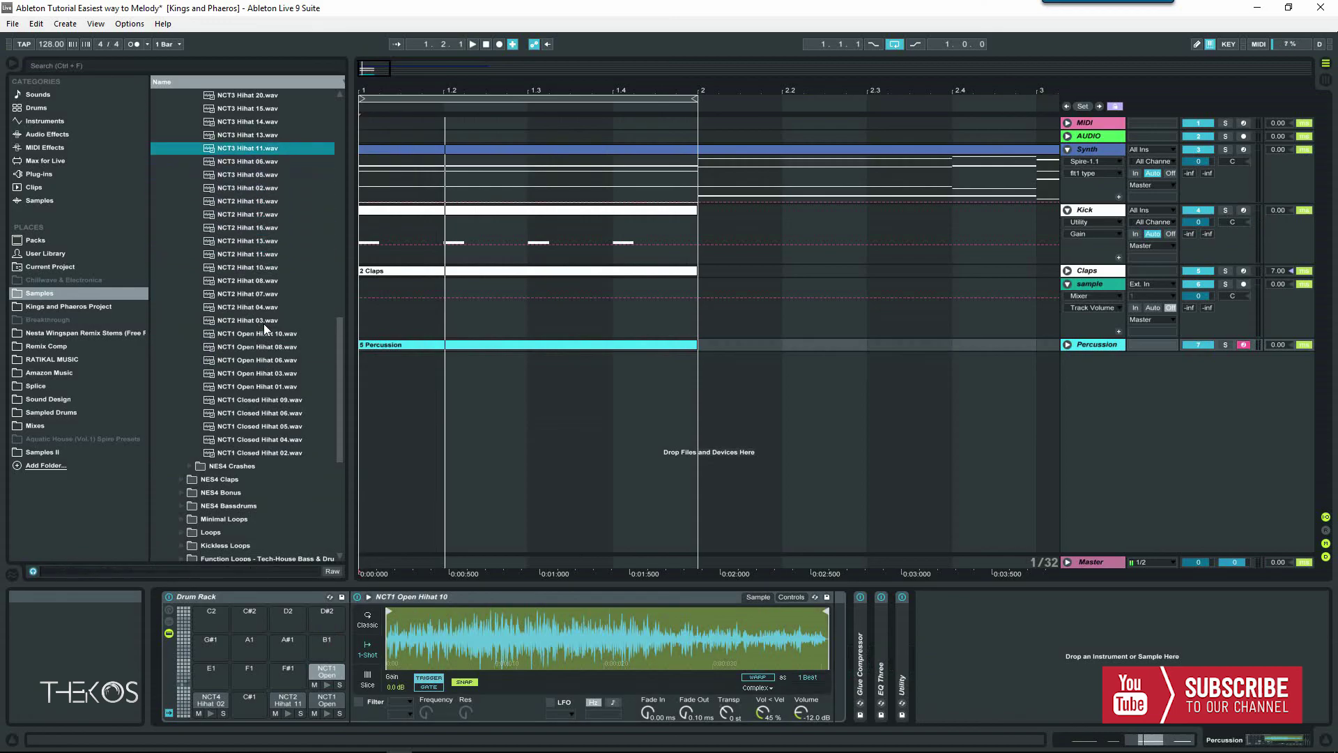
key(Up)
key(Up)
key(Up)
key(Up)
key(Up)
key(Up)
key(Up)
key(Up)
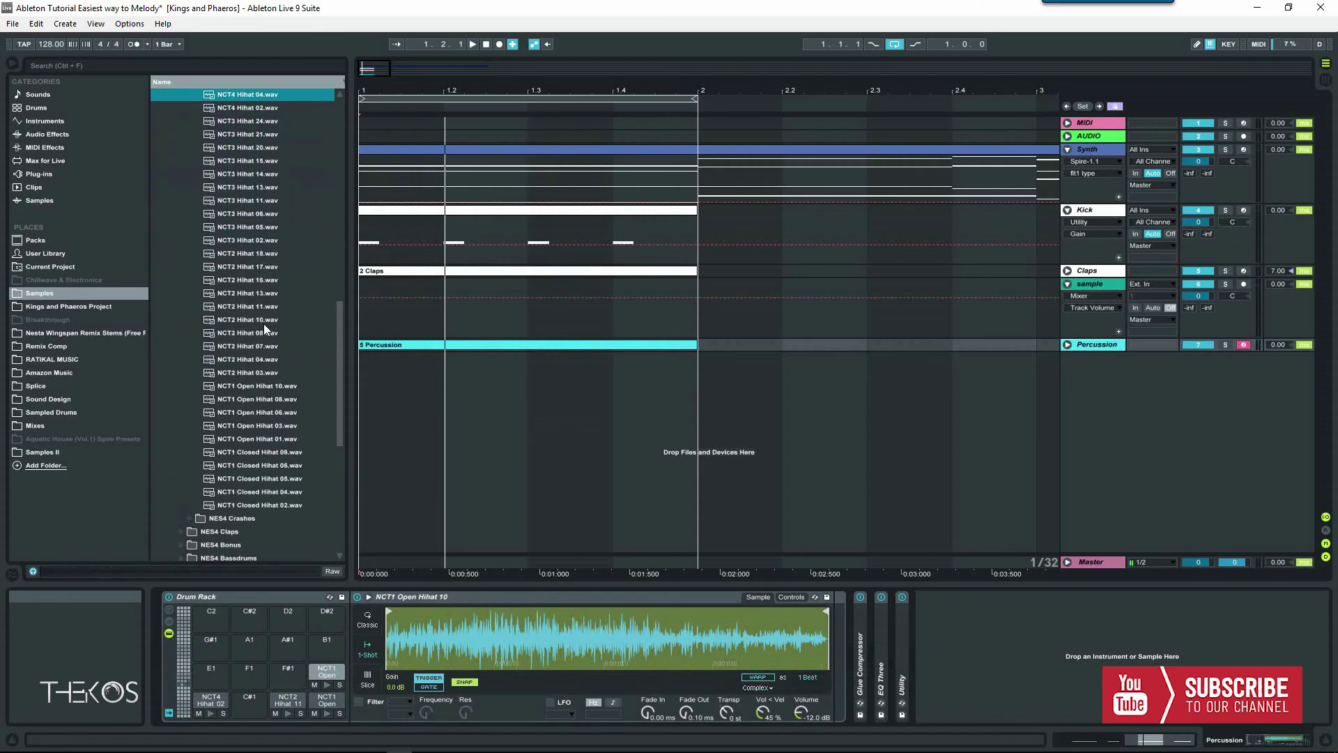
key(Up)
key(Up)
key(Up)
key(Up)
key(Down)
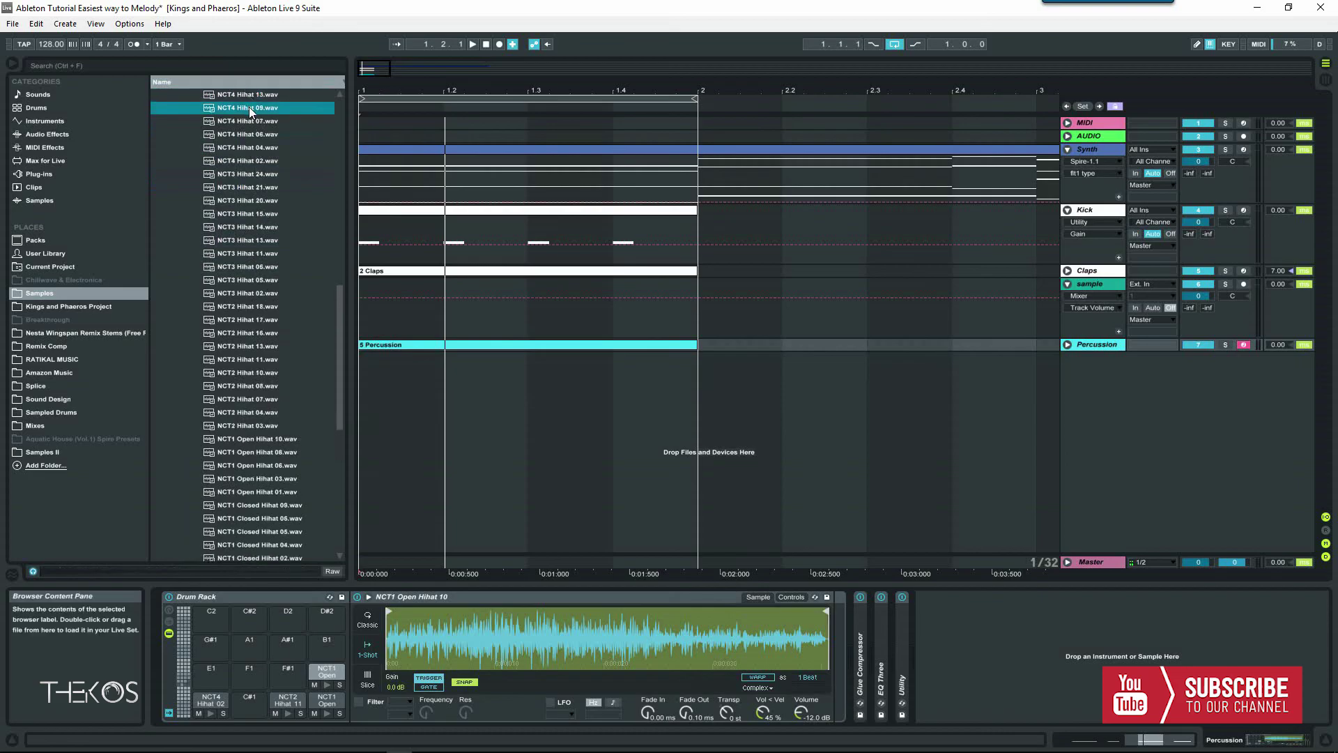
drag(327, 676, 326, 676)
key(space)
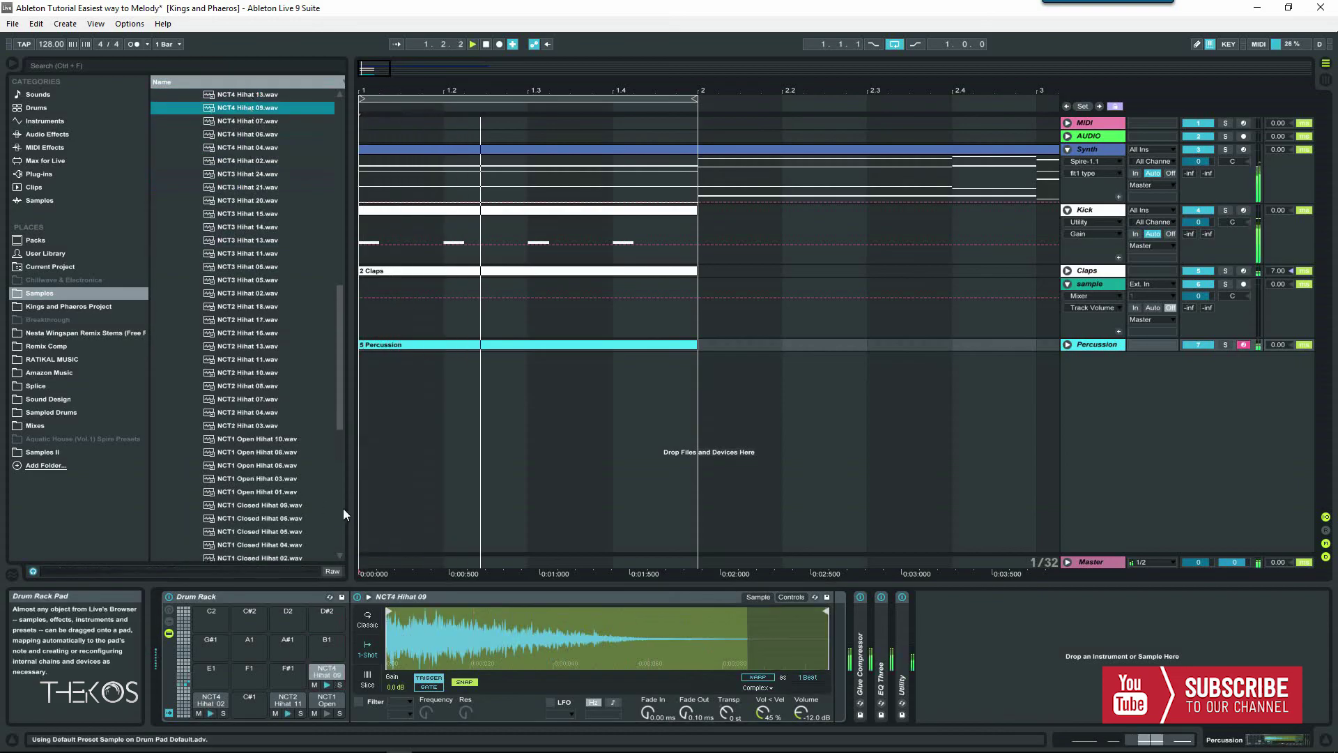
- Compare NCT4 Hihat 13 and NCT4 Hihat 21 on pad G1, then load NCT4 Hihat 25 onto it
drag(340, 402, 336, 353)
drag(242, 264, 334, 678)
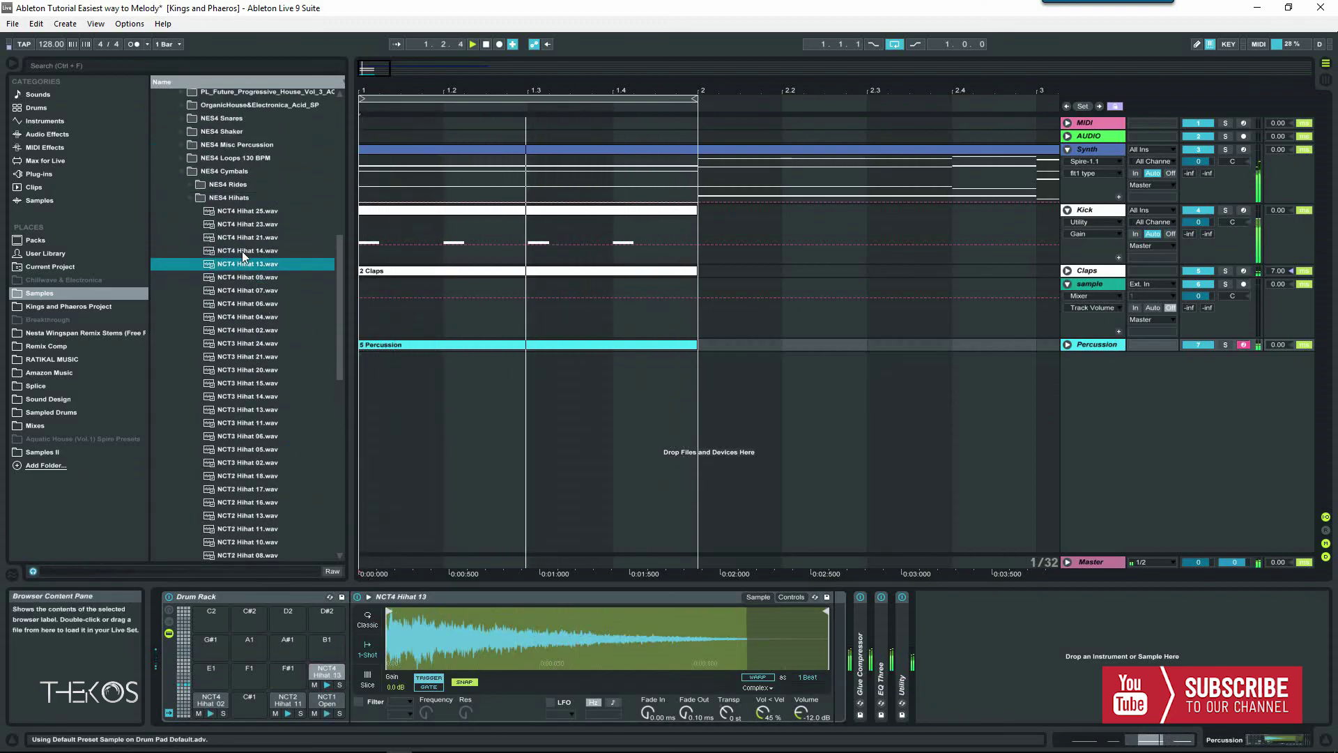
key(Up)
drag(245, 239, 331, 671)
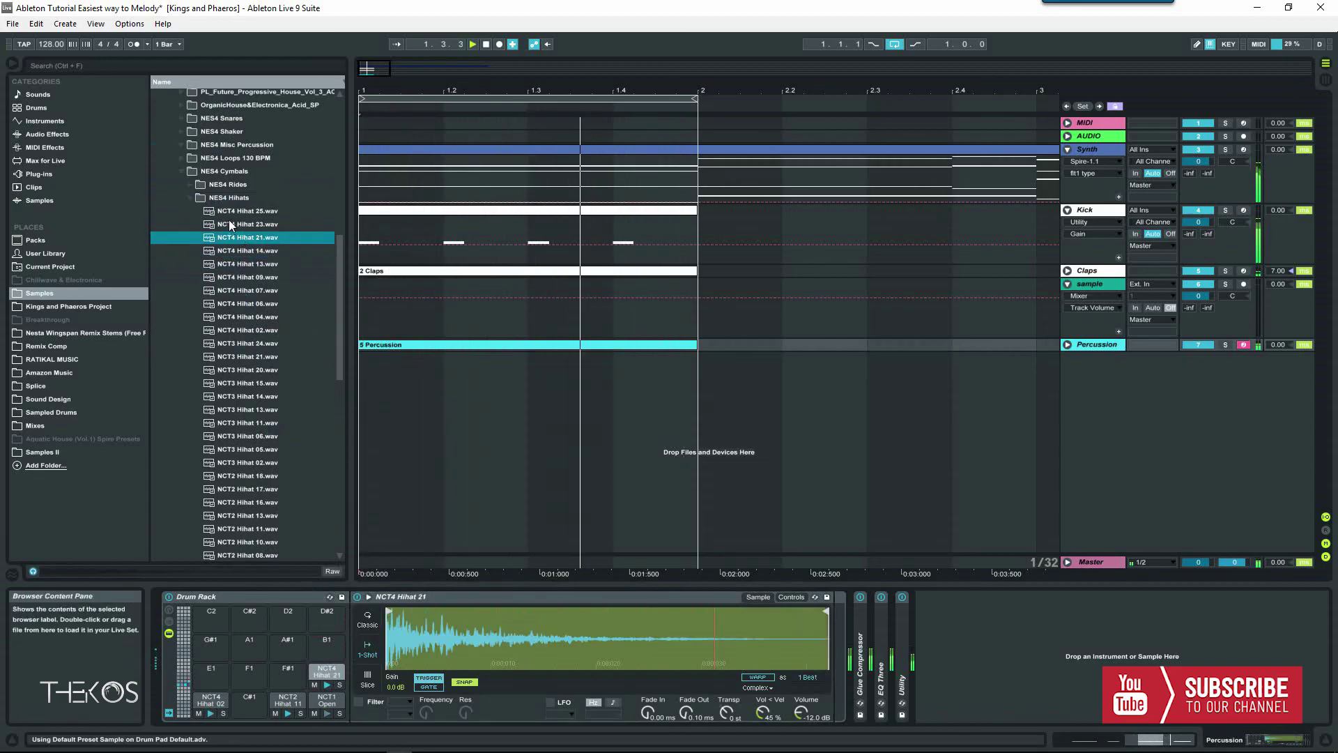
key(Up)
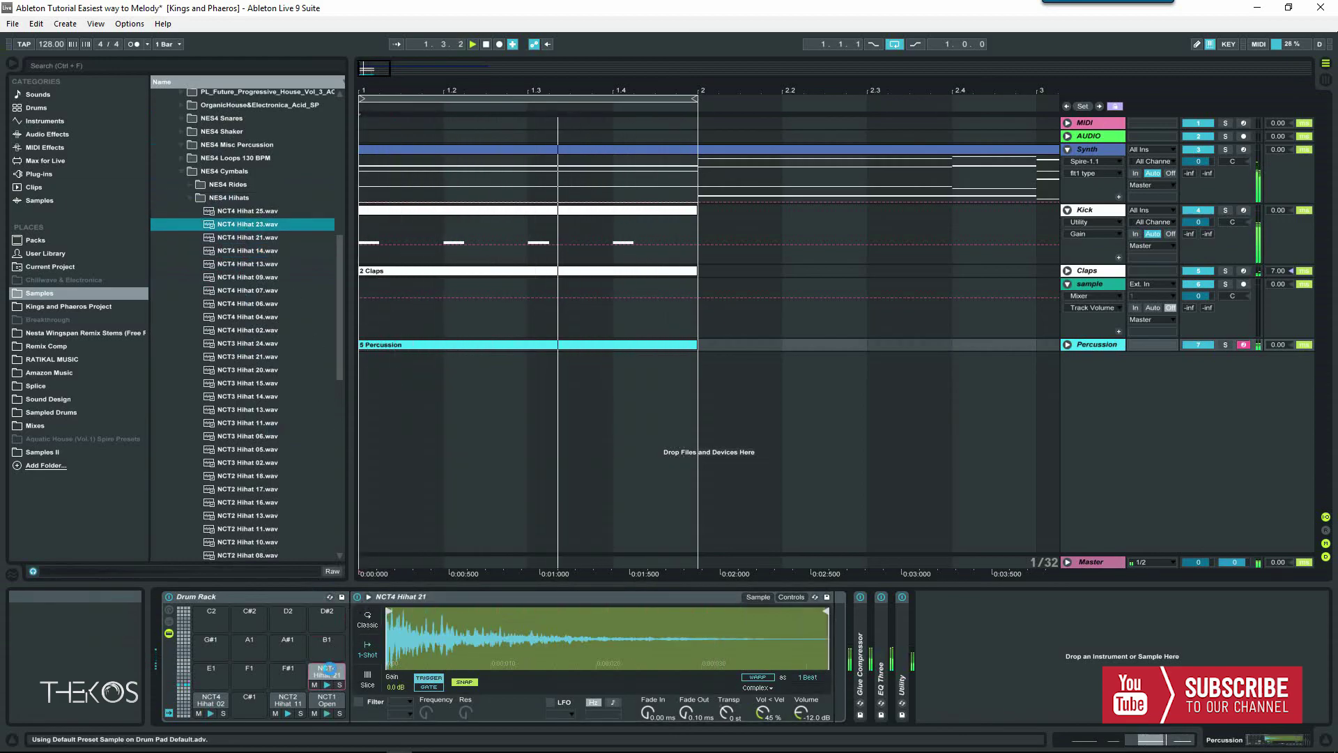
drag(246, 211, 338, 670)
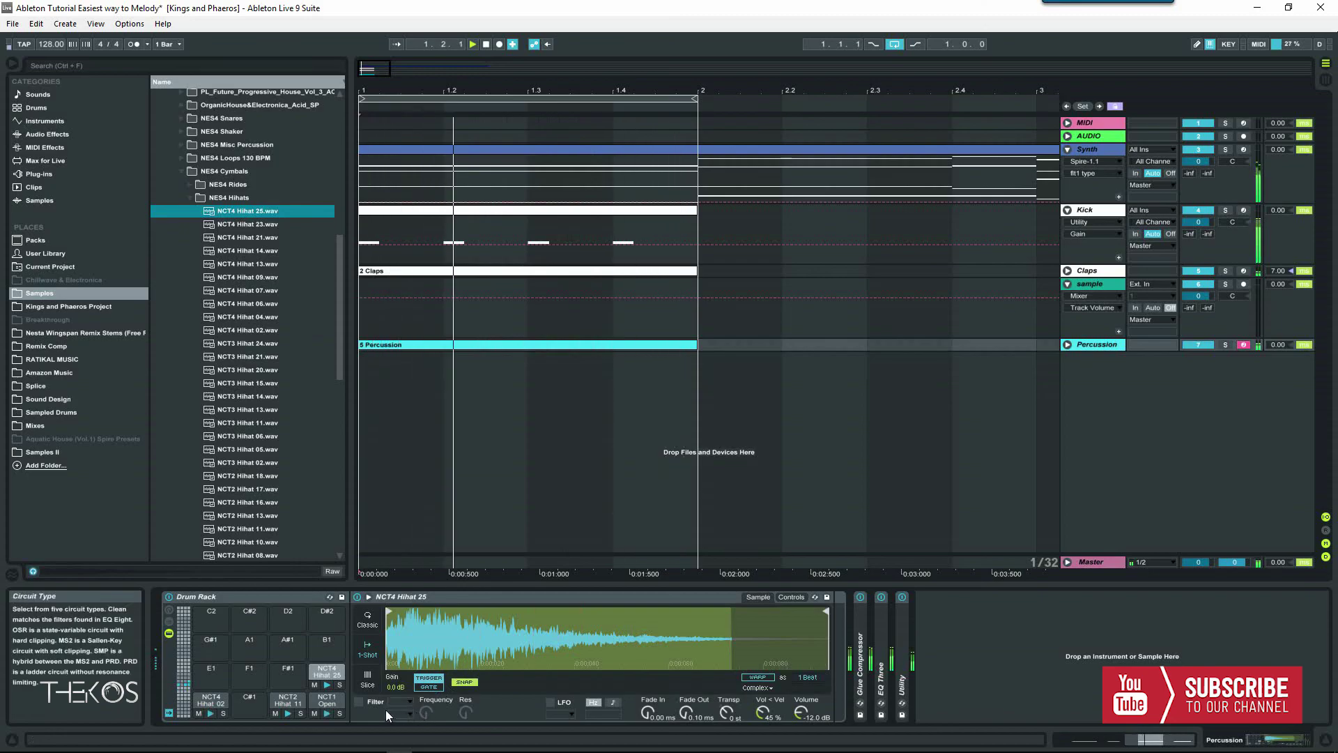
- Enable the filter on the NCT4 Hihat 25 pad and set its cutoff frequency to 7.72 kHz
click(359, 701)
drag(429, 711, 430, 714)
click(467, 713)
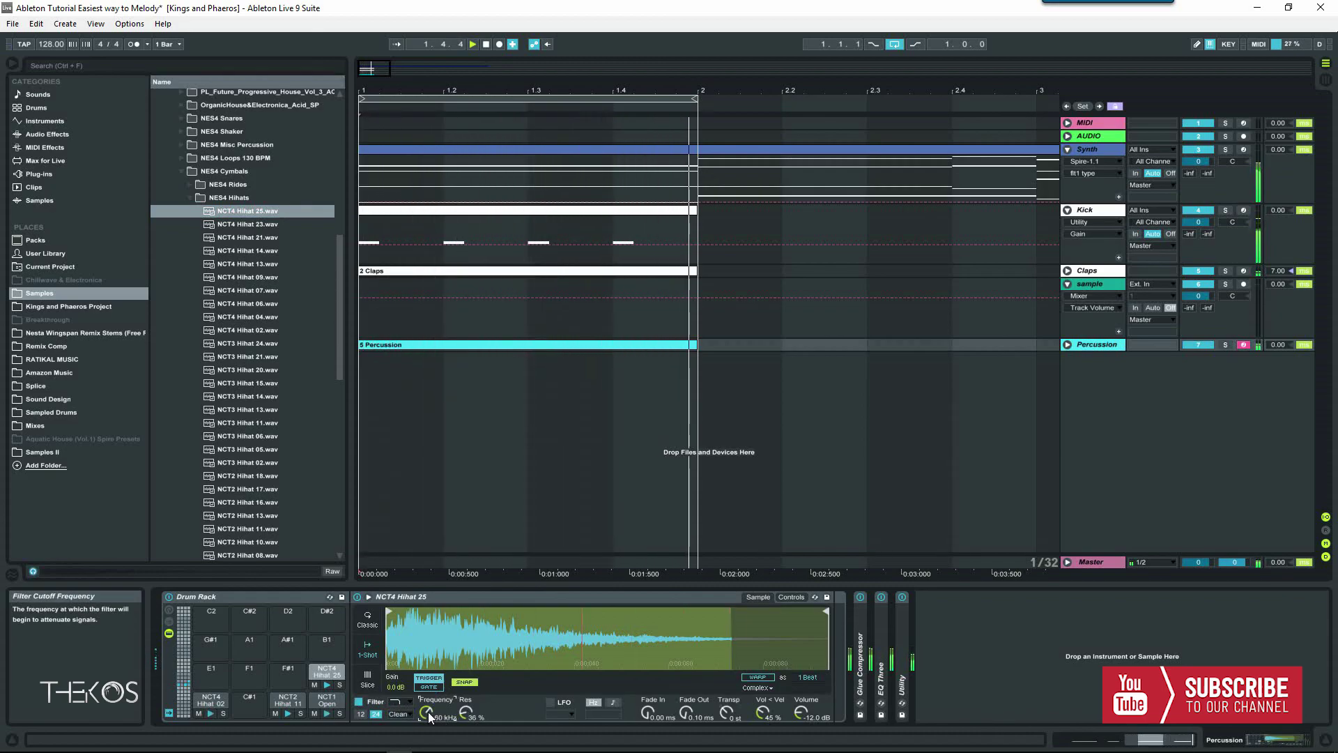
drag(429, 713, 429, 713)
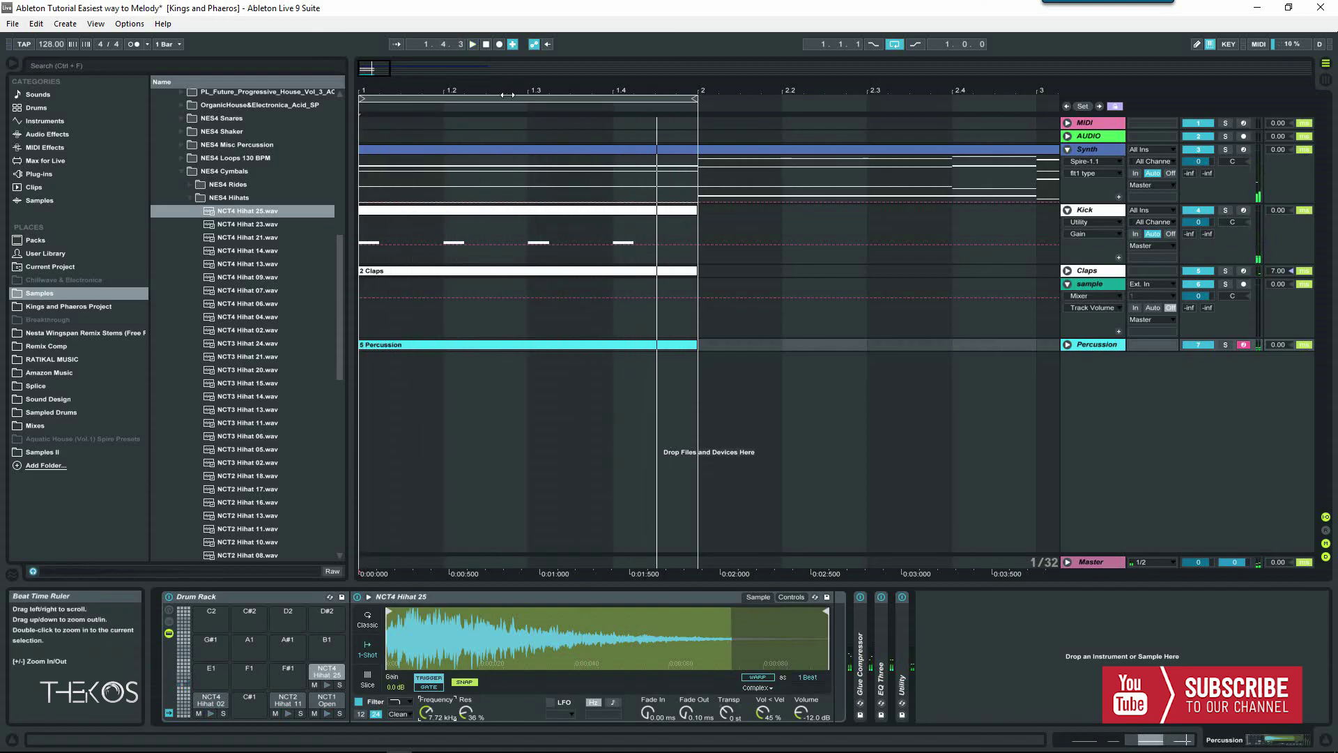
drag(509, 91, 510, 93)
key(space)
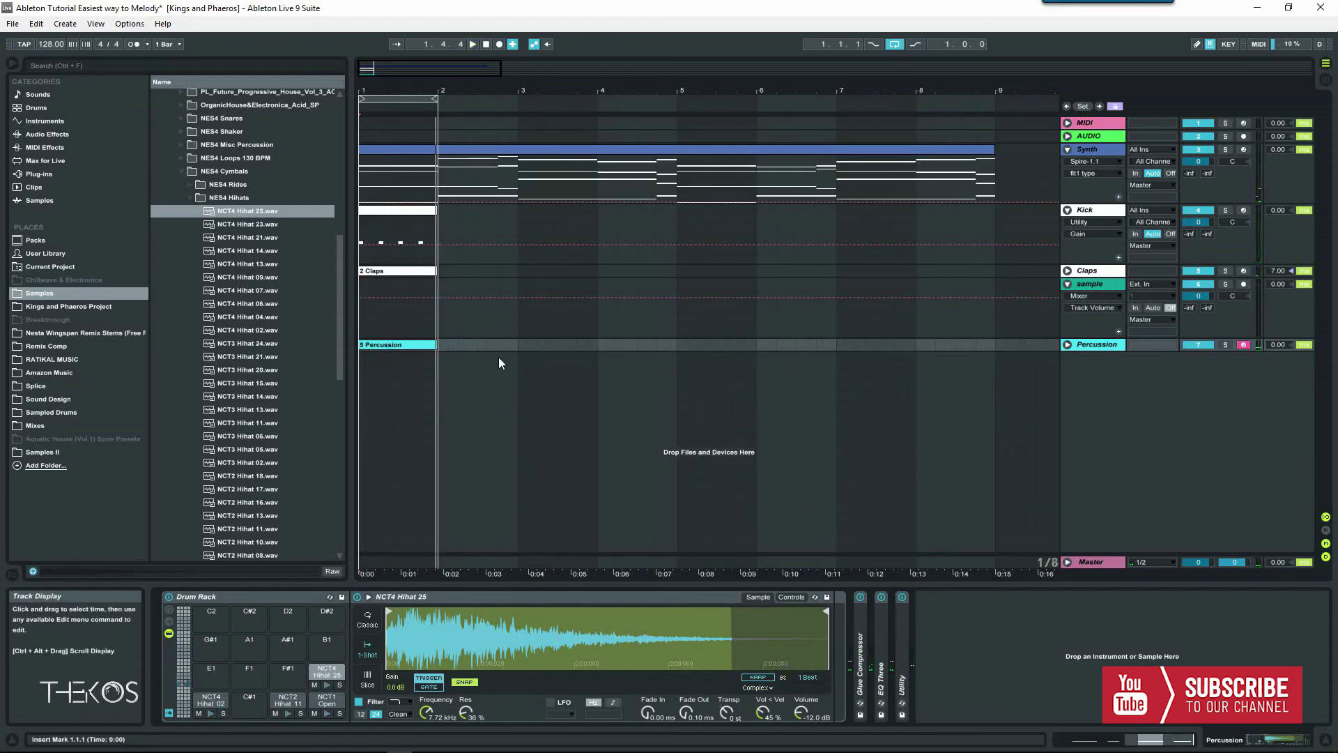
click(427, 742)
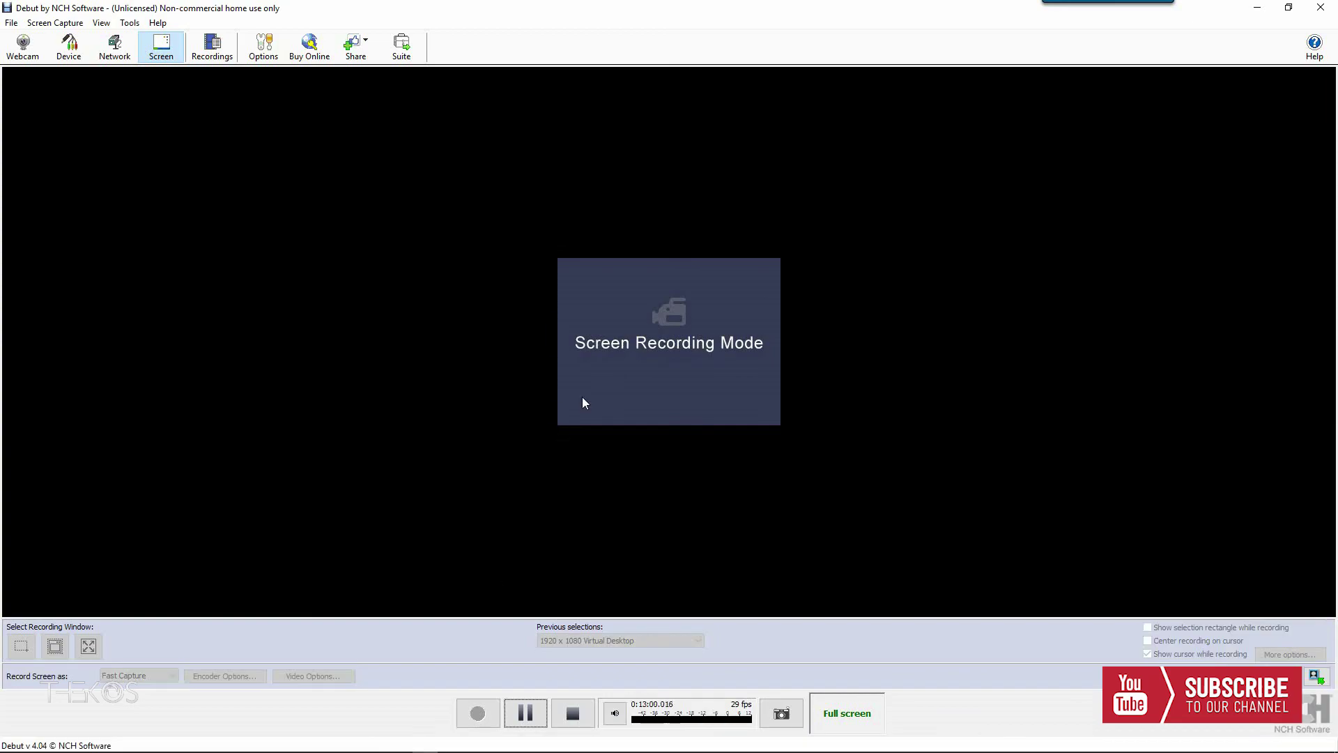